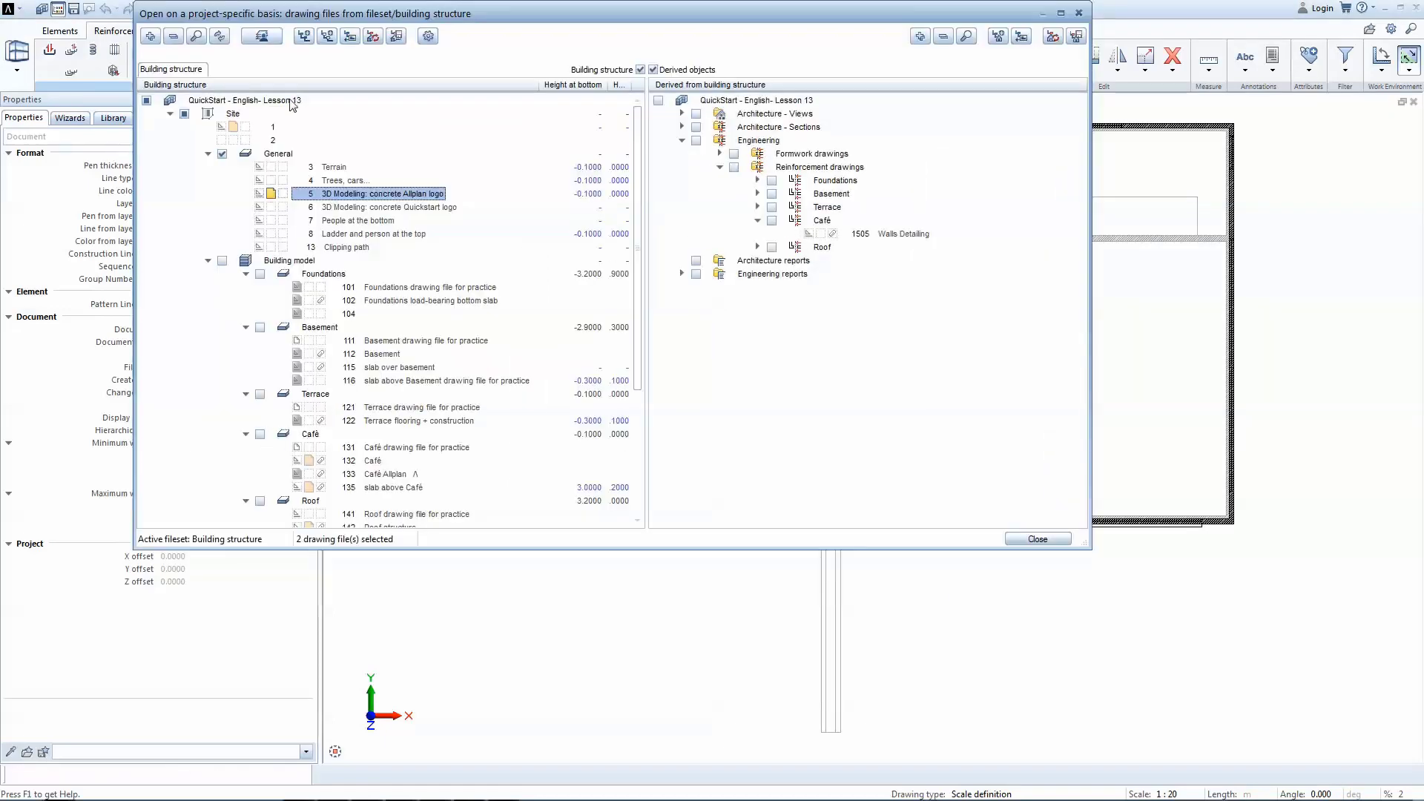
- Load the building structure favorite Lesson 13 Engineering.xml and switch to the 2 + 1 Animation Window viewport arrangement
{"action": "right_click", "coordinate": [290, 102]}
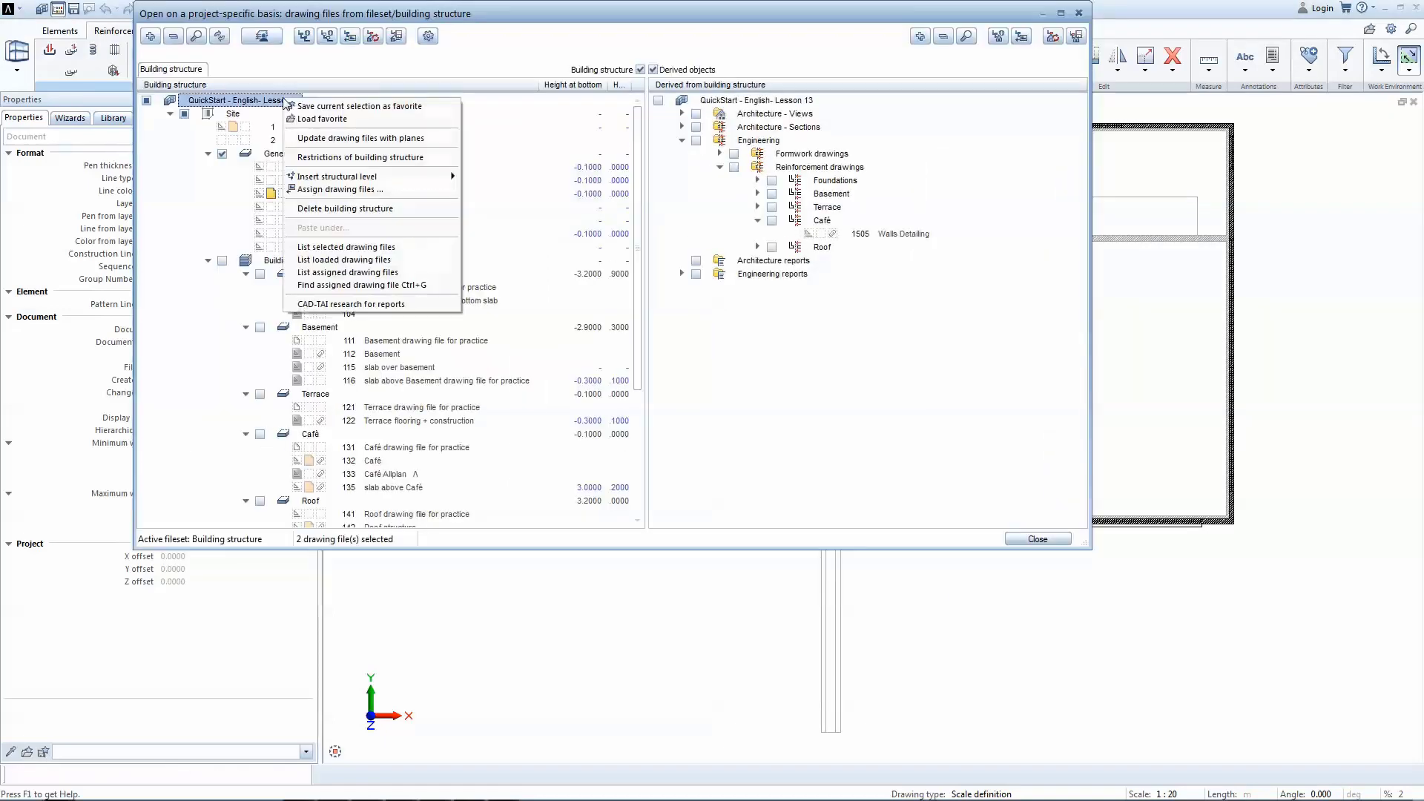
{"action": "left_click", "coordinate": [322, 119]}
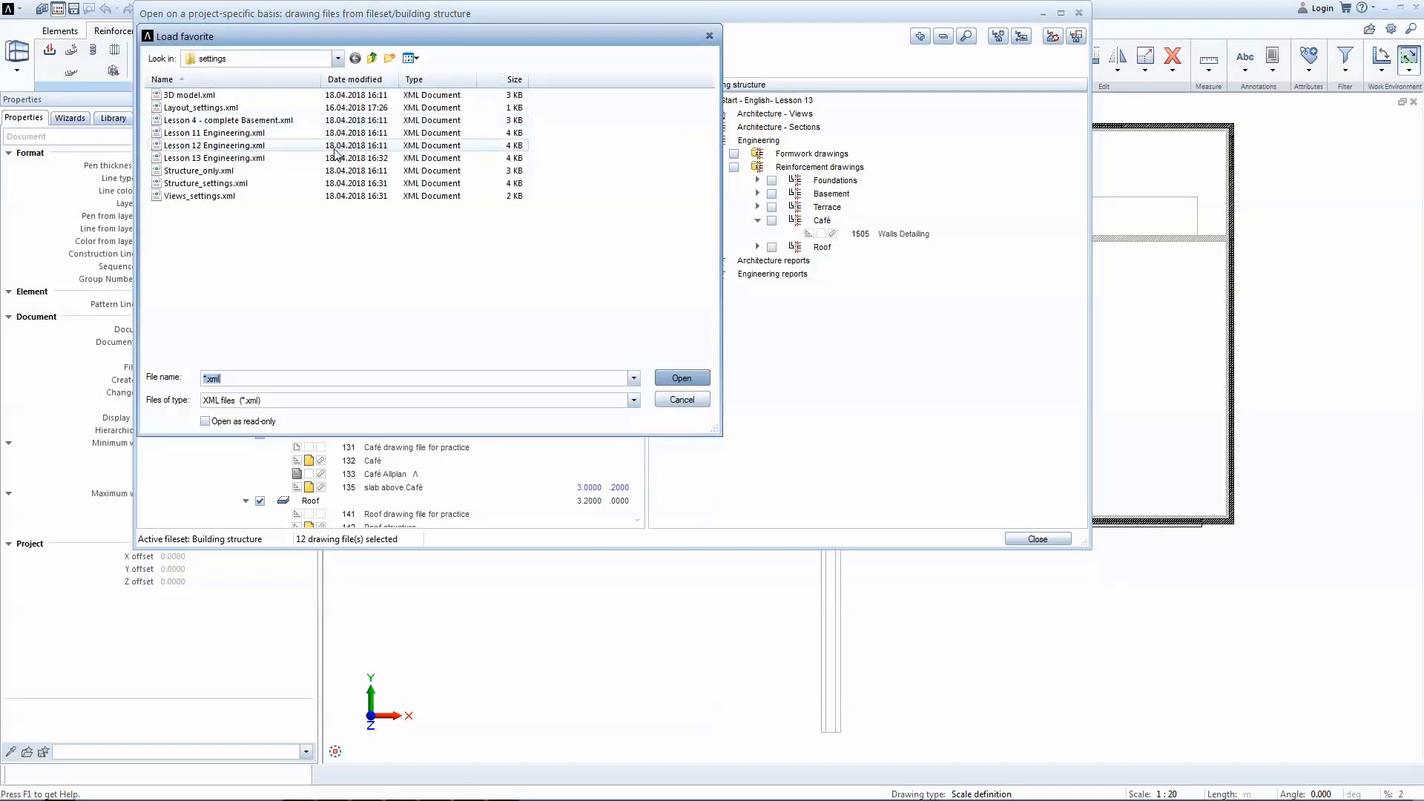
{"action": "double_click", "coordinate": [336, 157]}
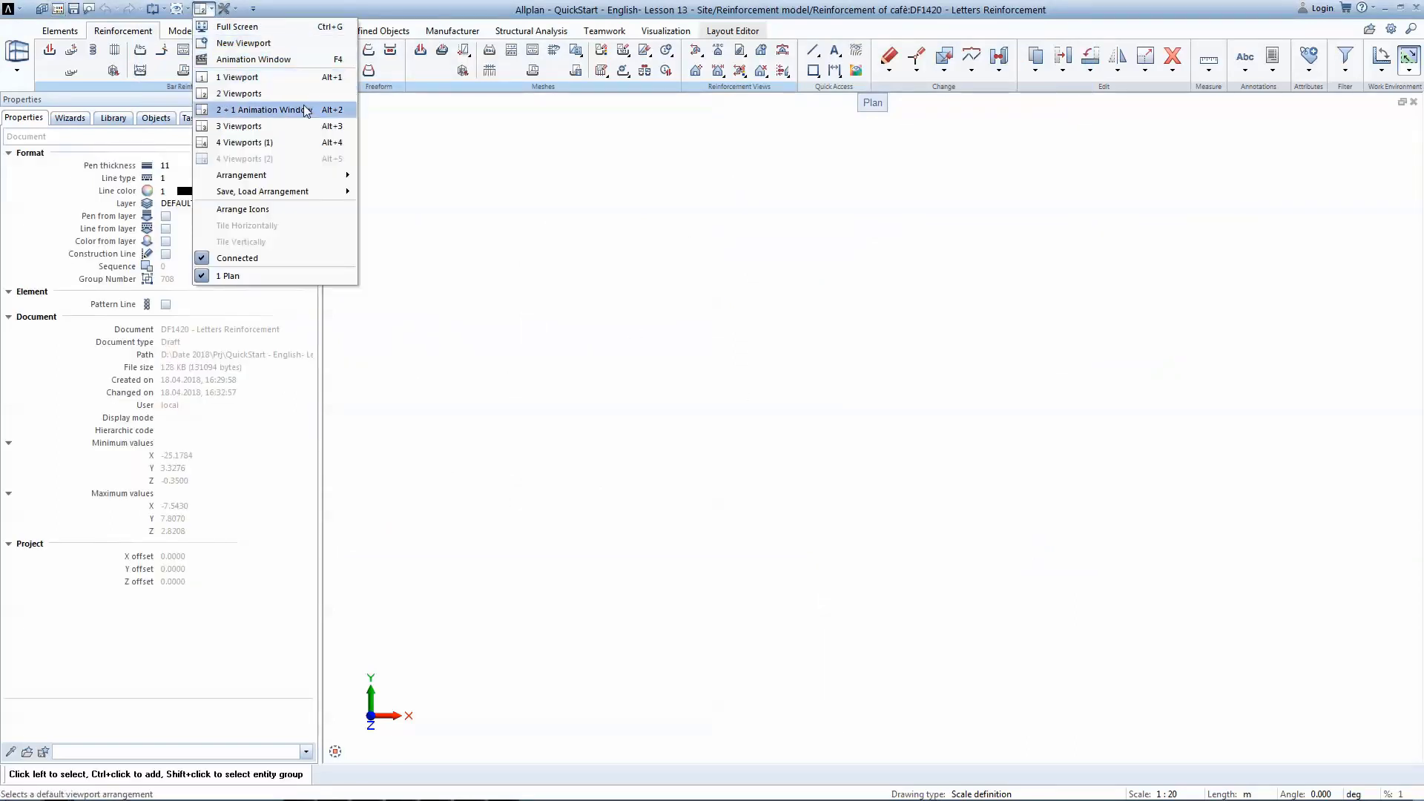
{"action": "left_click", "coordinate": [304, 109]}
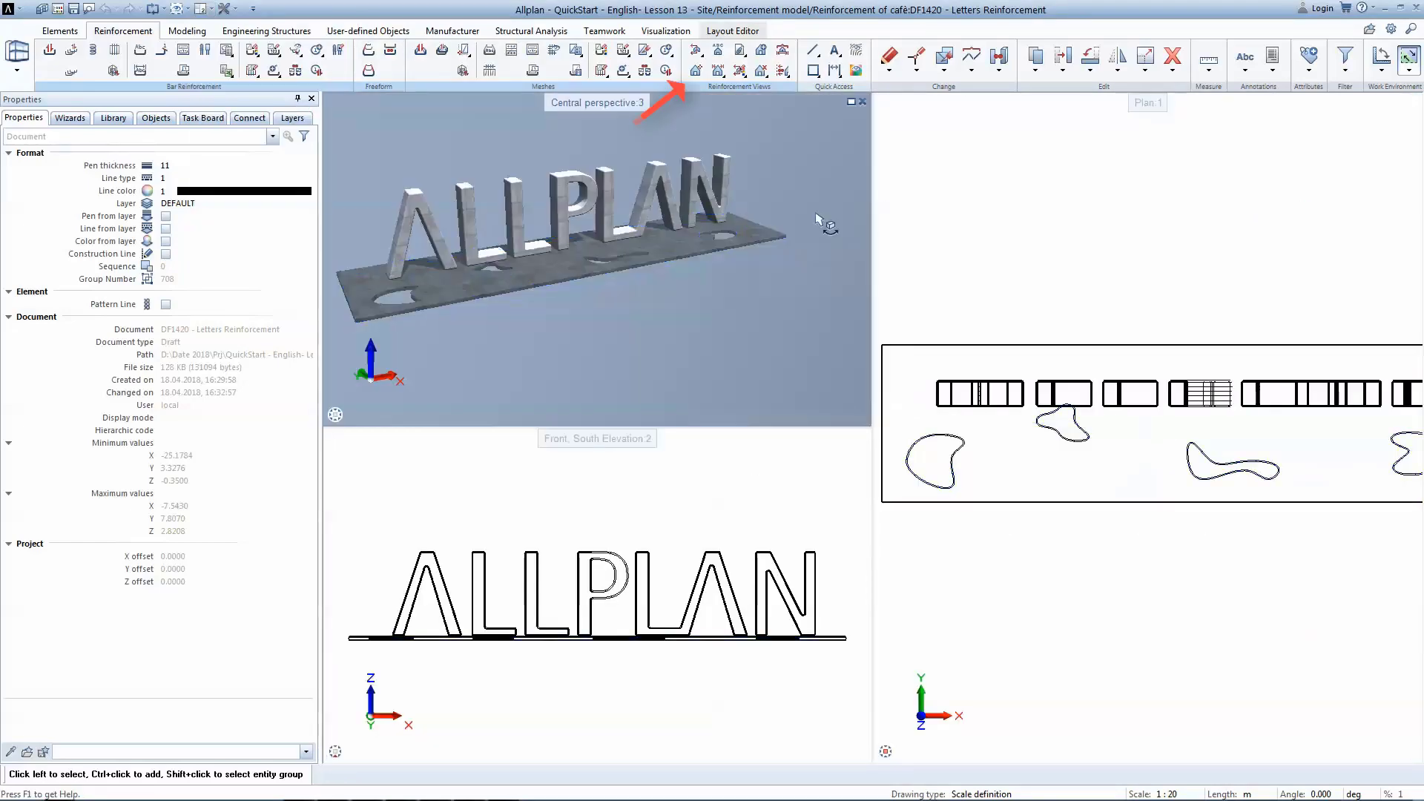
- Create a front view of the first letter A and place it below the plan
{"action": "left_click", "coordinate": [695, 72]}
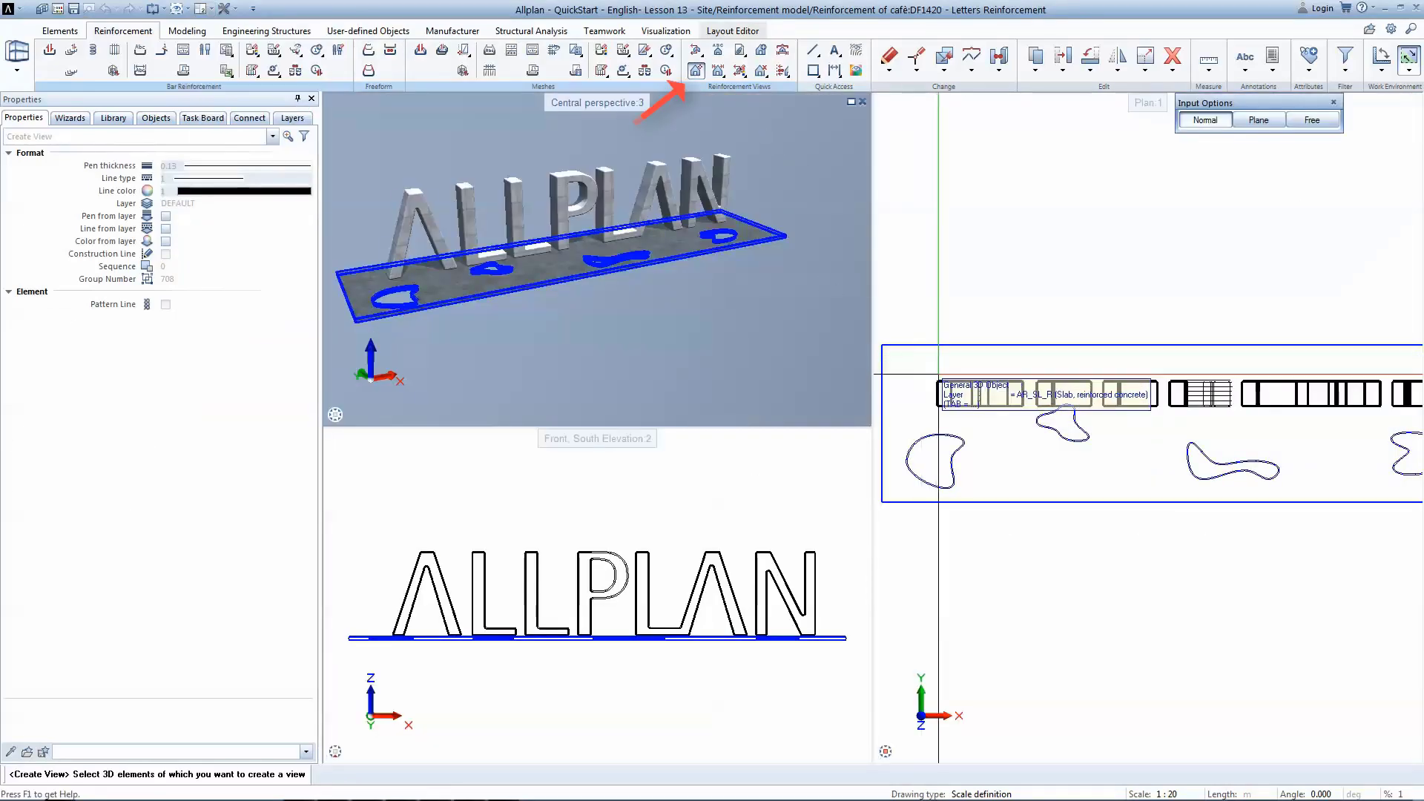
{"action": "left_click", "coordinate": [952, 378]}
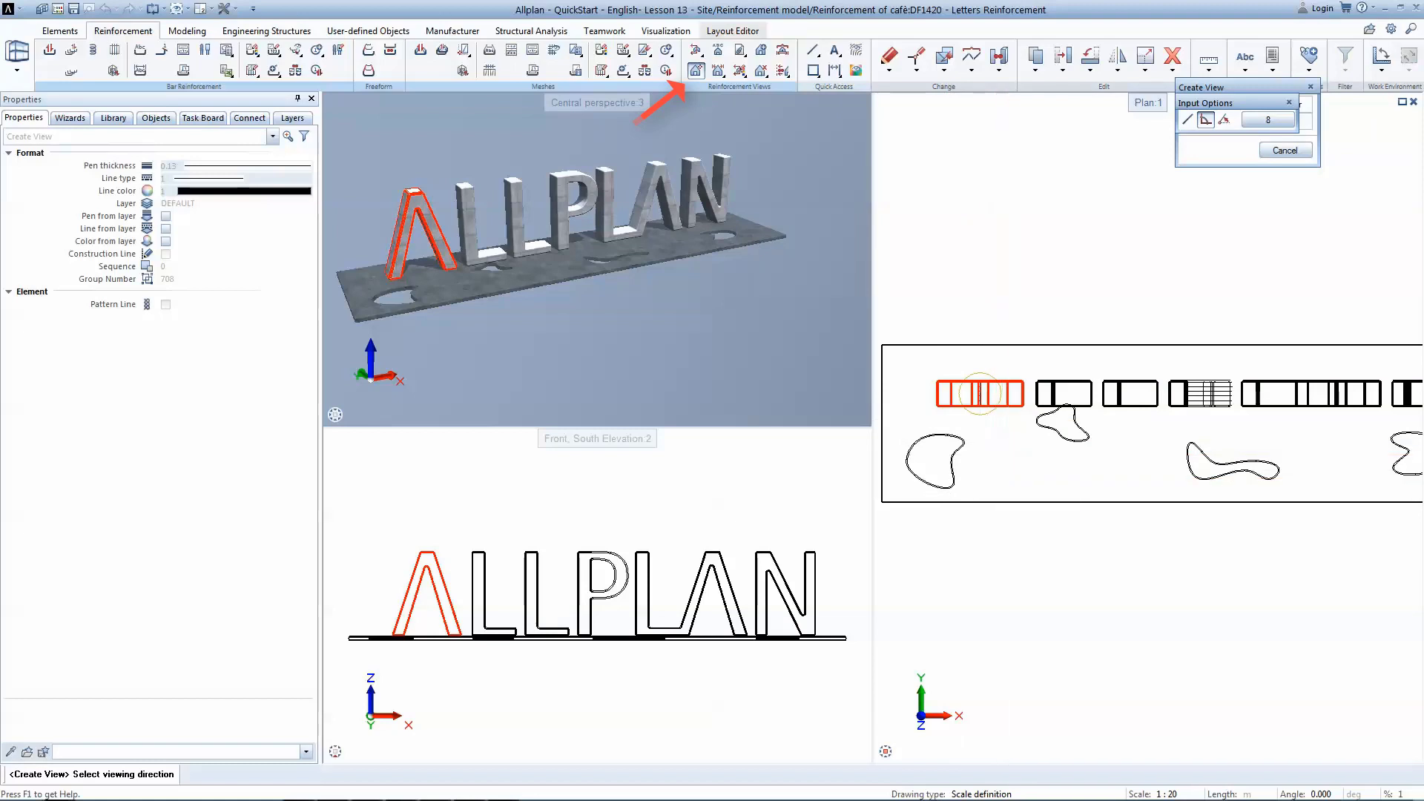
{"action": "left_click", "coordinate": [948, 673]}
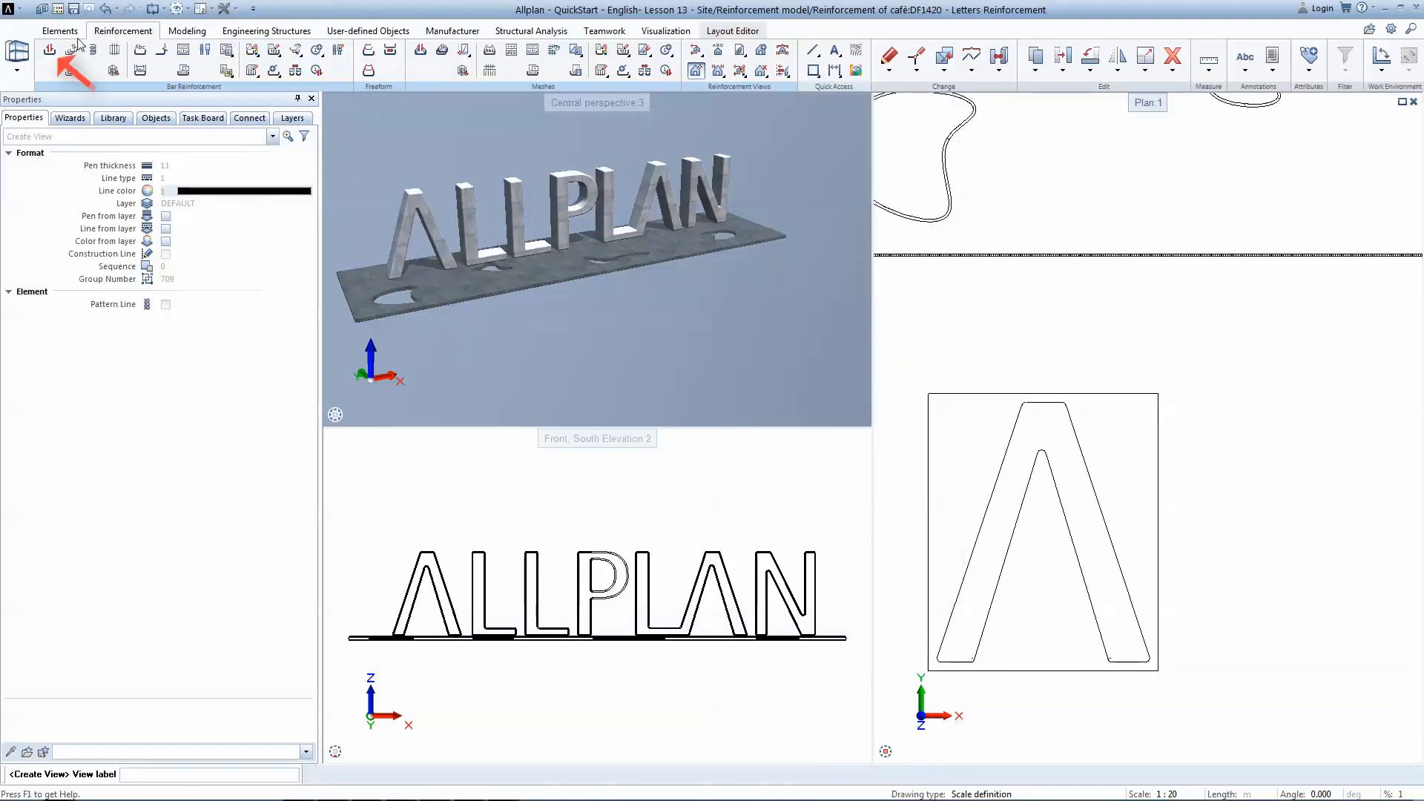
- Begin a freeform bar shape and set its cross-section catalog to B500B
{"action": "left_click", "coordinate": [49, 50]}
{"action": "left_click", "coordinate": [280, 432]}
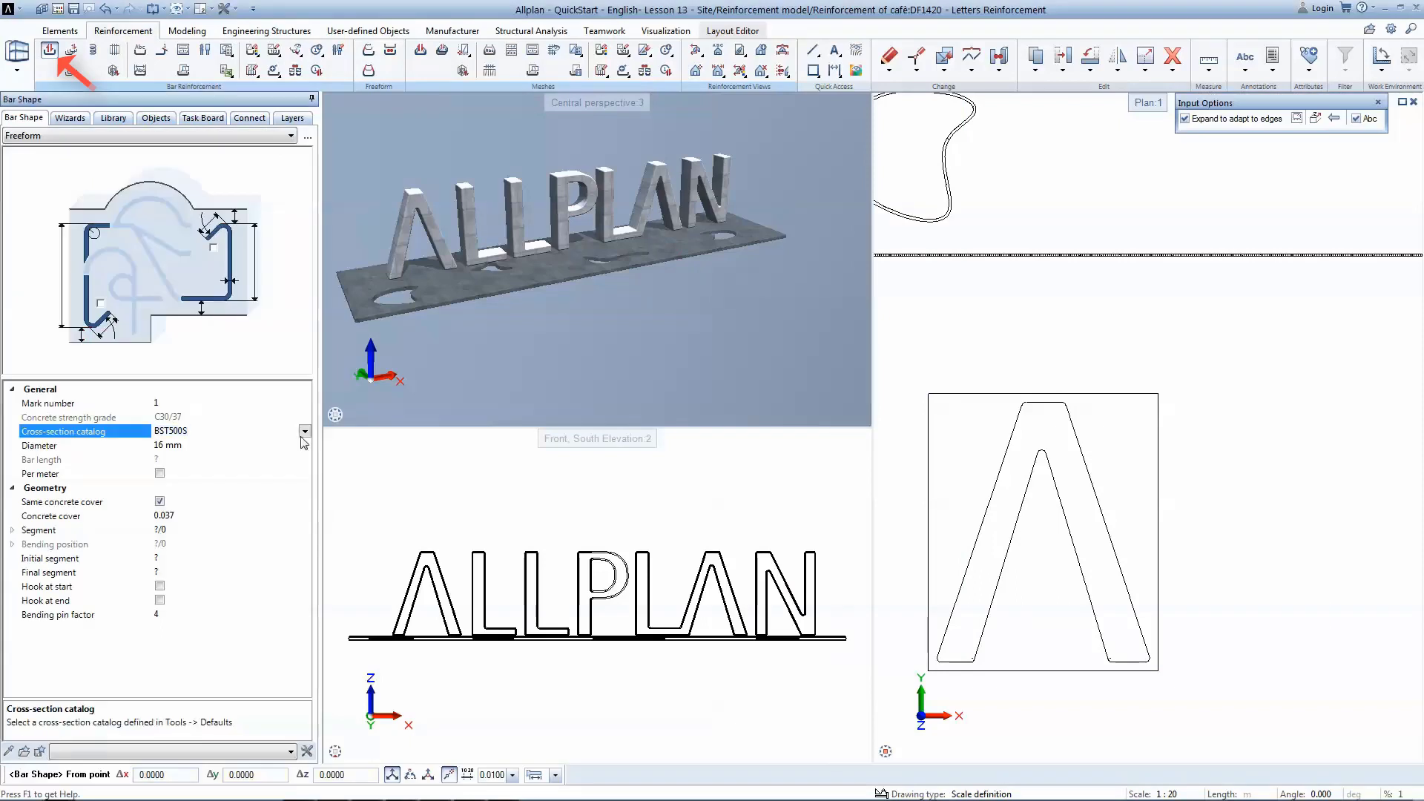
{"action": "left_click", "coordinate": [304, 431]}
{"action": "left_click", "coordinate": [235, 513]}
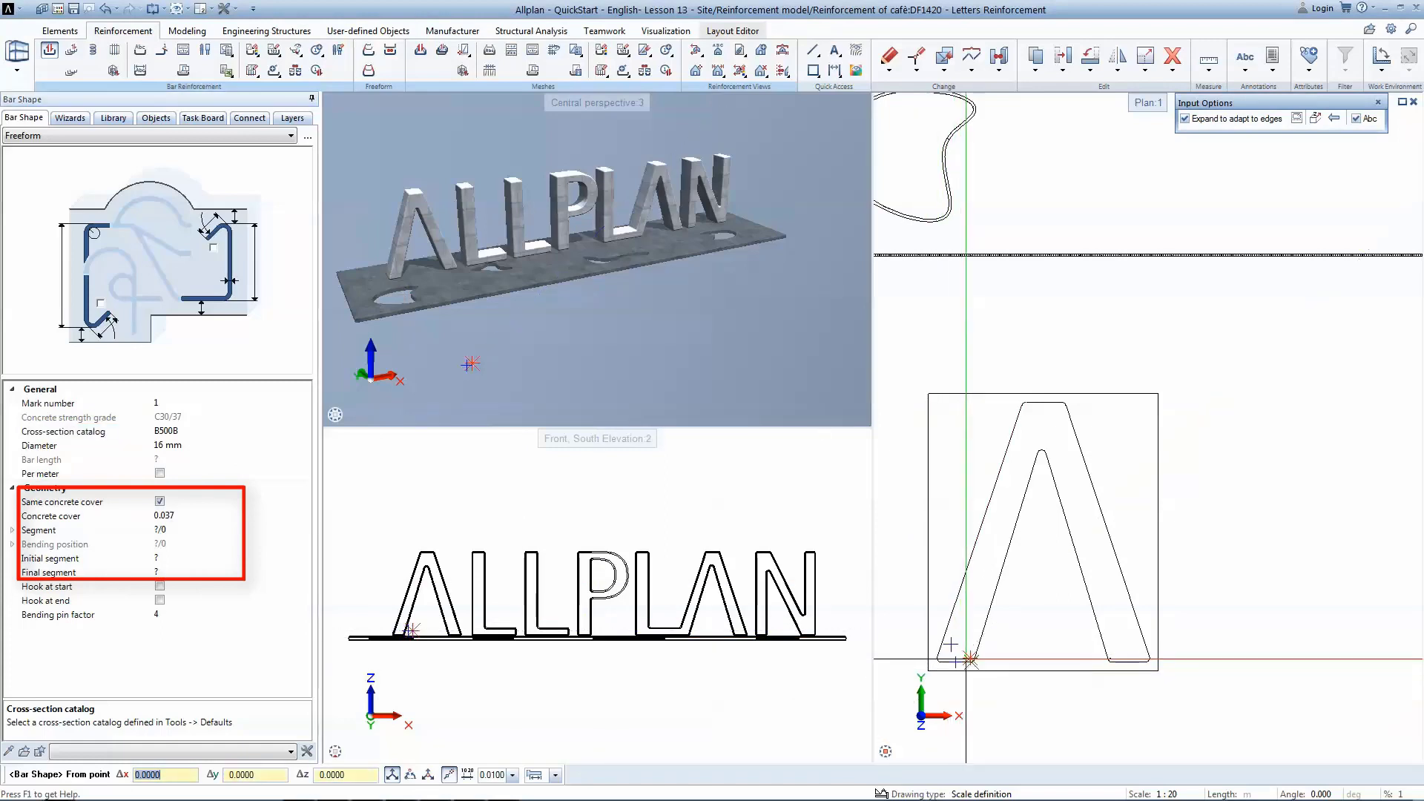
- Draw and label a 16 mm bar up the left leg's inner edge, across the apex and partway down the right outer edge
{"action": "left_click", "coordinate": [971, 659]}
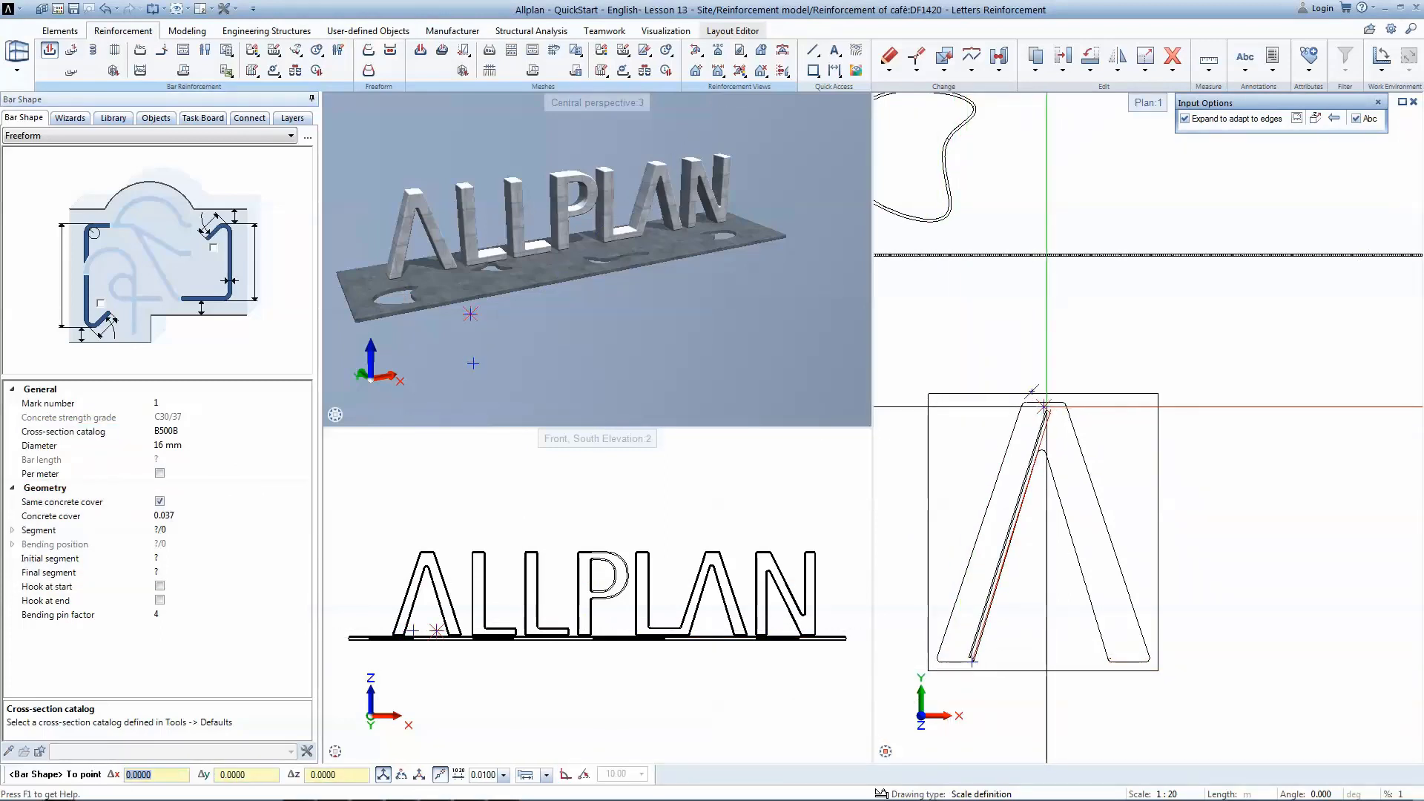
{"action": "left_click", "coordinate": [1050, 407]}
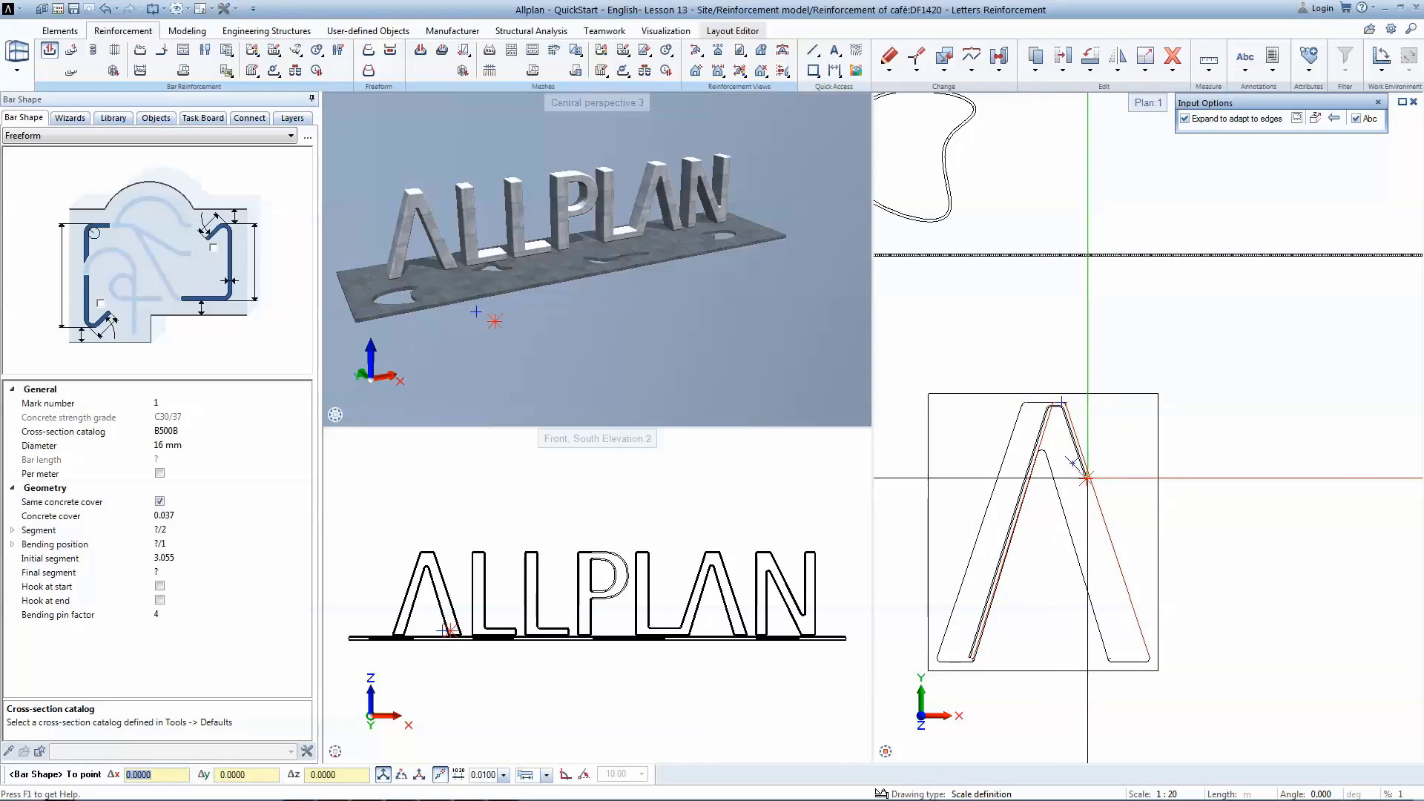
{"action": "left_click", "coordinate": [1084, 478]}
{"action": "key", "text": "Escape"}
{"action": "key", "text": "Escape"}
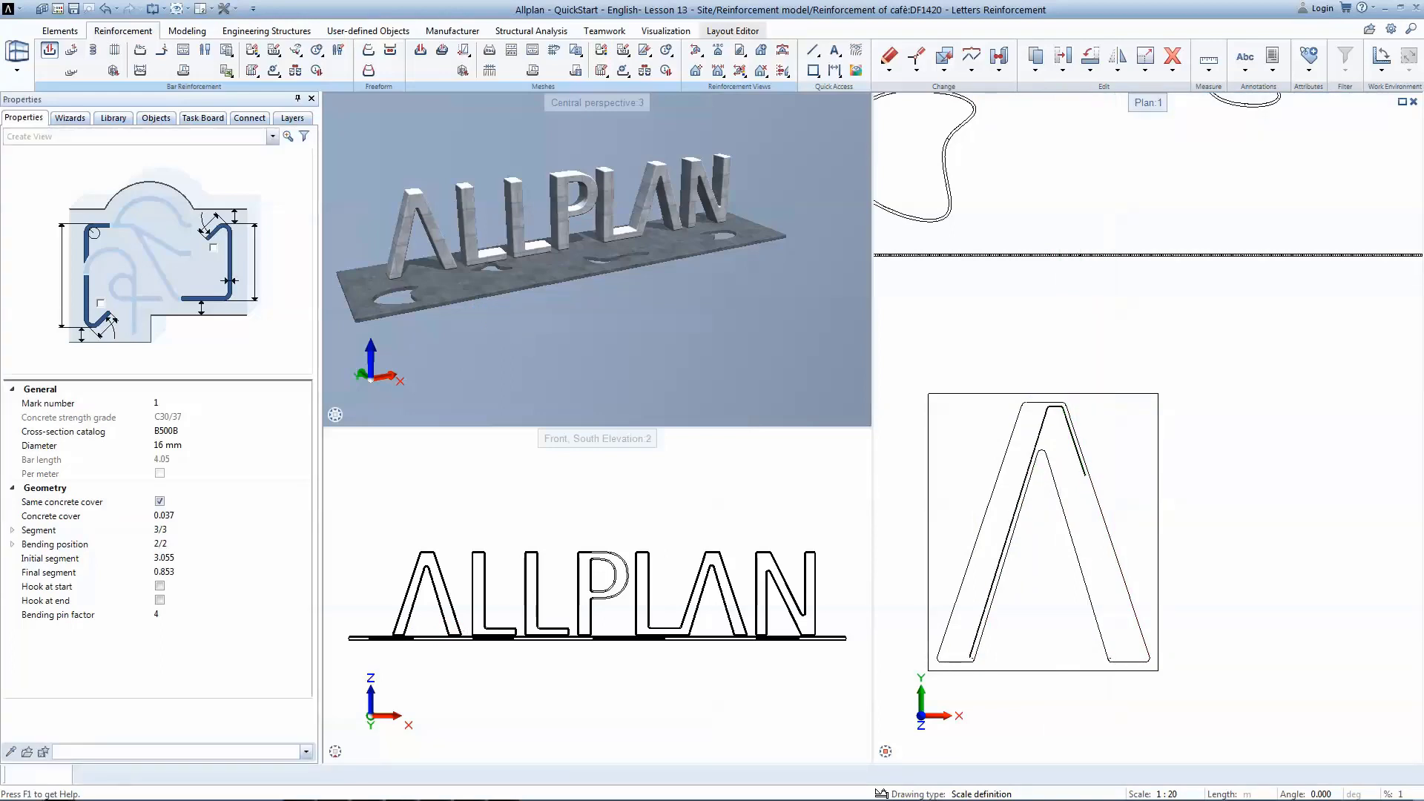
{"action": "key", "text": "Escape"}
{"action": "left_click", "coordinate": [1034, 563]}
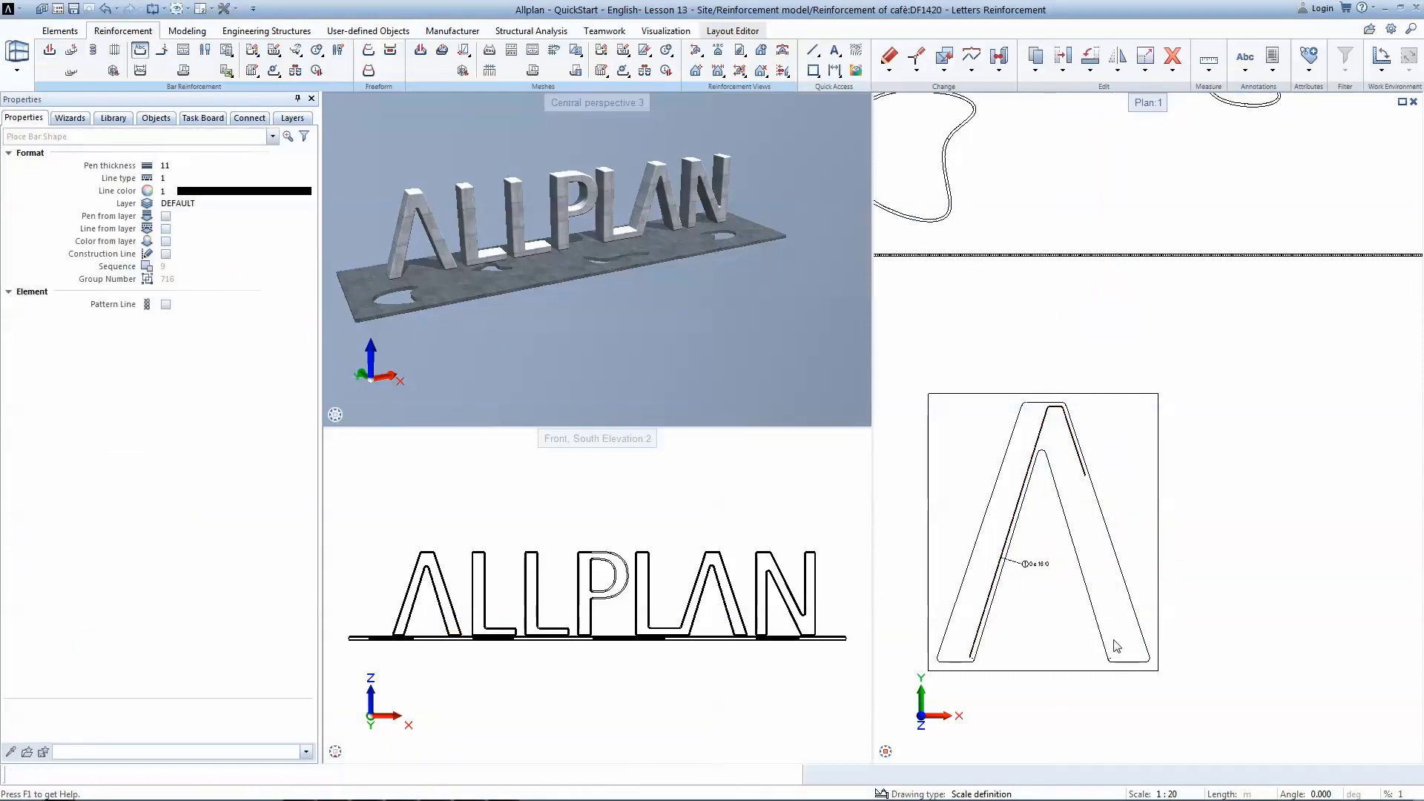
{"action": "left_click", "coordinate": [1100, 644]}
{"action": "key", "text": "Escape"}
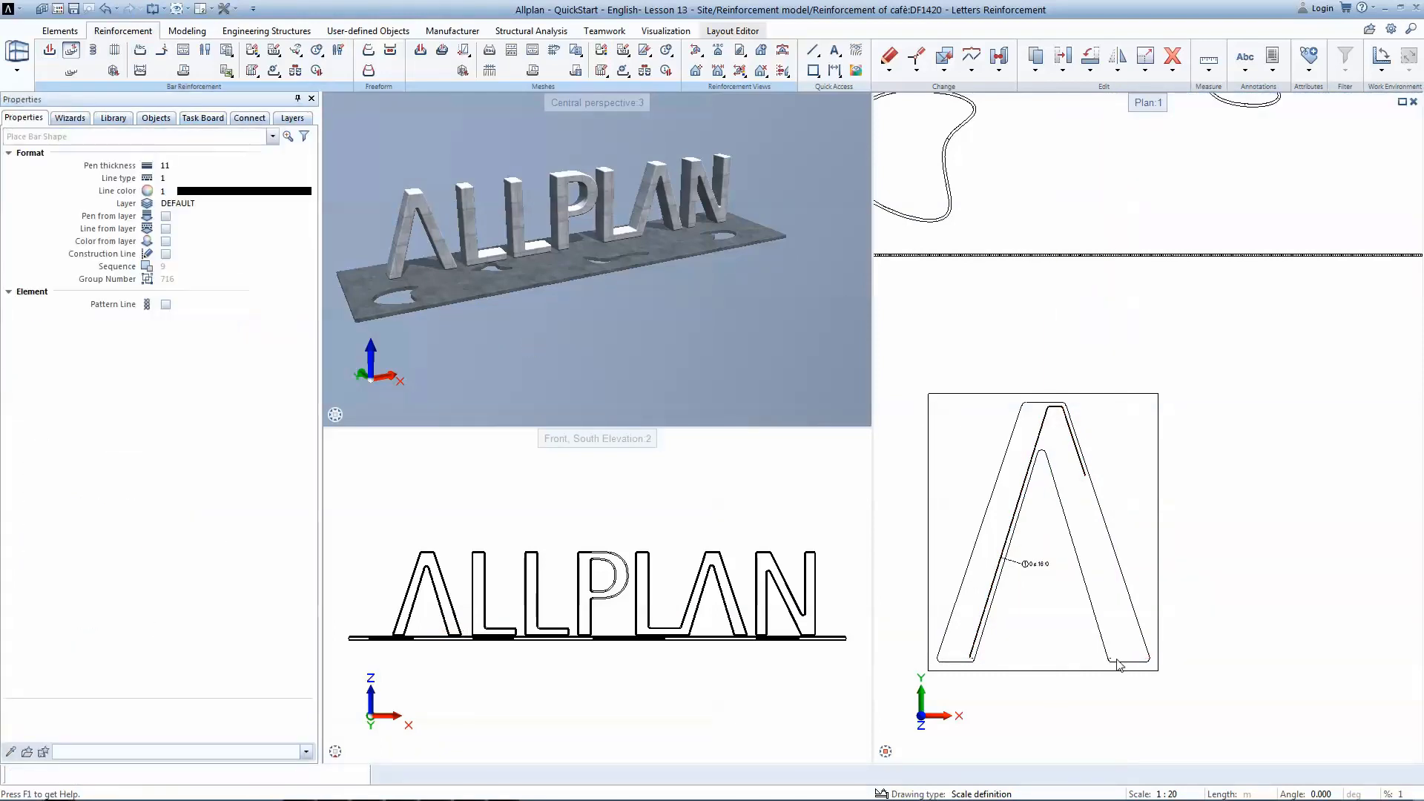
- Draw and label a second 16 mm bar up the right leg's inner edge, over the apex and down the left leg's outer edge
{"action": "key", "text": "Return"}
{"action": "left_click", "coordinate": [1110, 658]}
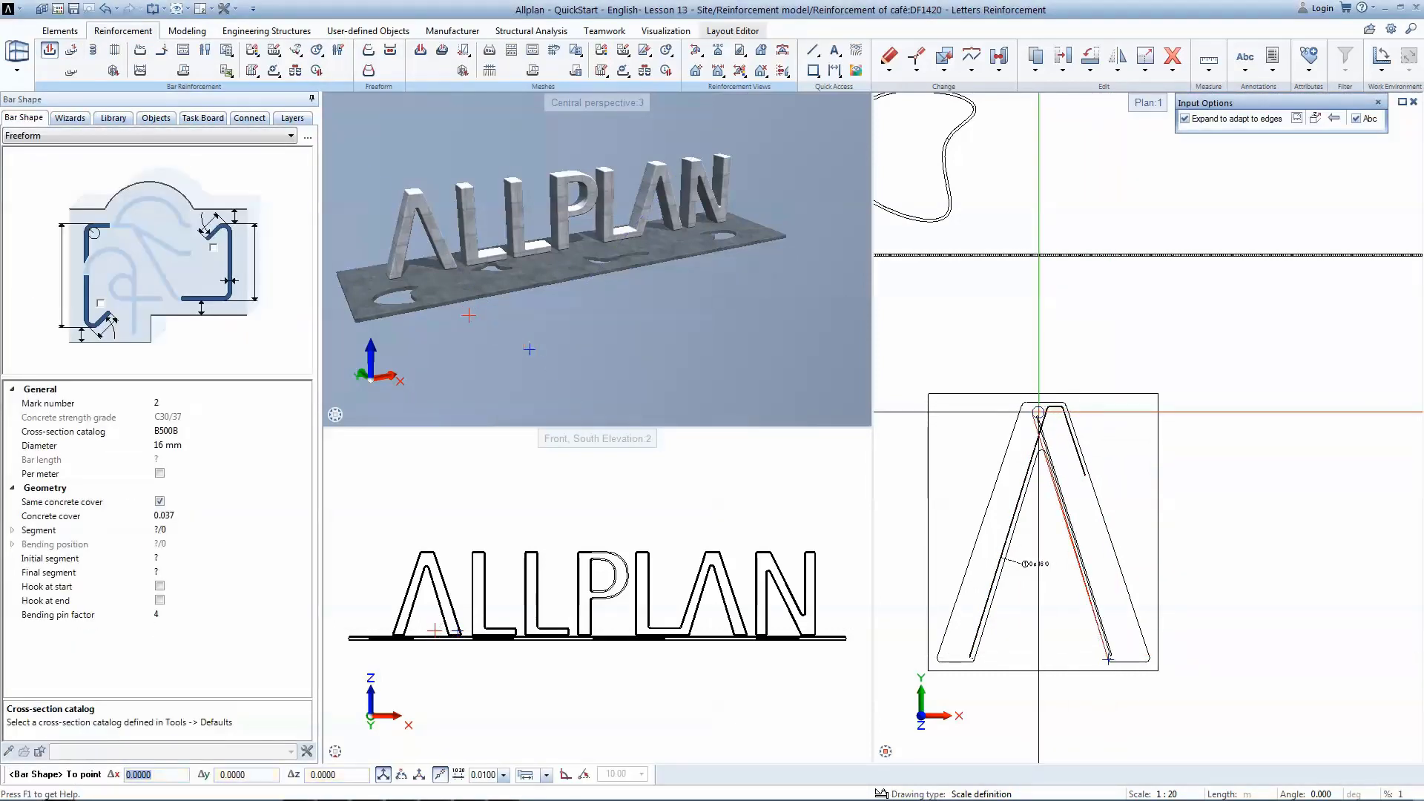
{"action": "left_click", "coordinate": [1024, 408]}
{"action": "left_click", "coordinate": [1333, 118]}
{"action": "left_click", "coordinate": [1010, 391]}
{"action": "left_click", "coordinate": [941, 657]}
{"action": "key", "text": "Escape"}
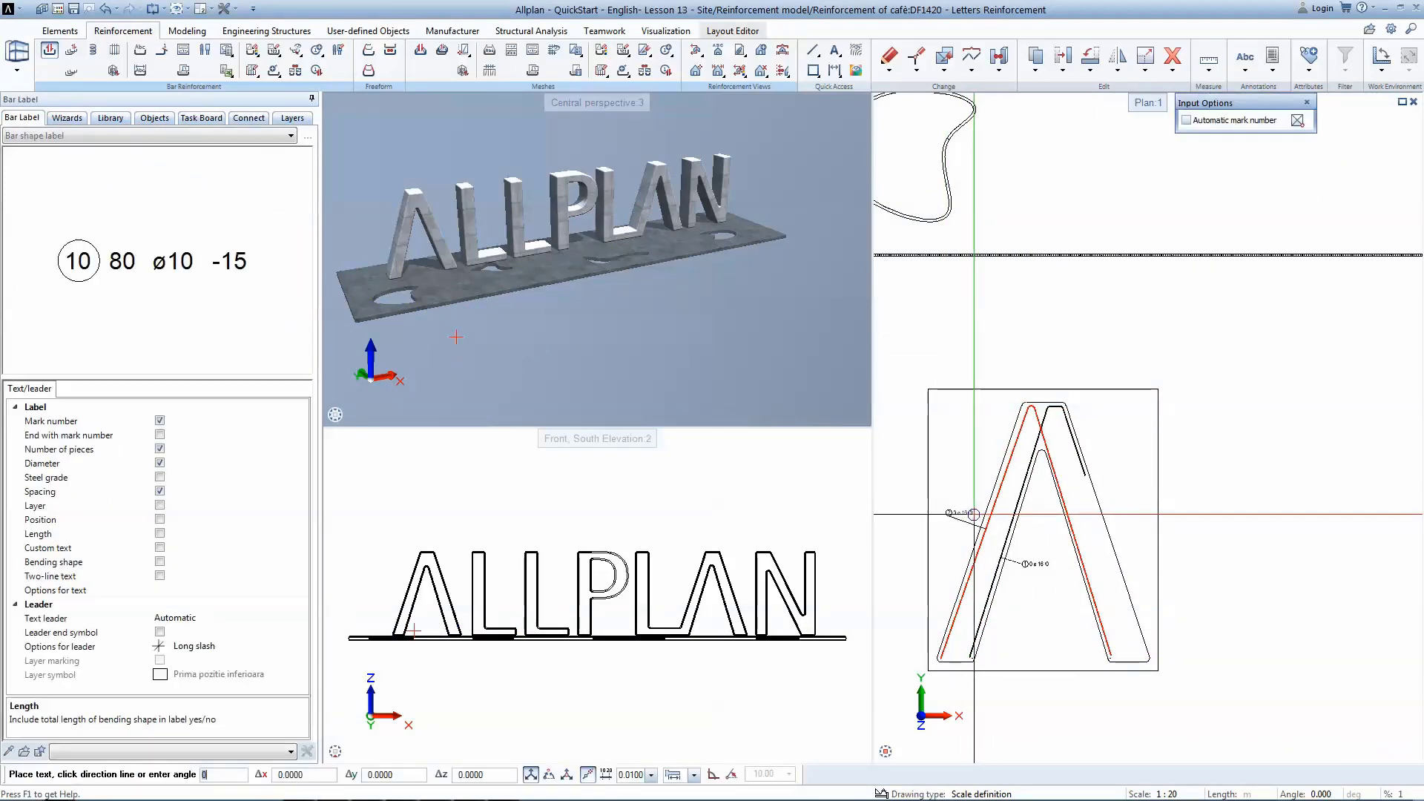
{"action": "left_click", "coordinate": [980, 497]}
- Draw and label a third bar up the right leg's outer edge, across the apex and a short way down the left outer edge
{"action": "left_click", "coordinate": [1142, 650]}
{"action": "left_click", "coordinate": [1065, 405]}
{"action": "left_click", "coordinate": [1025, 406]}
{"action": "left_click", "coordinate": [1010, 453]}
{"action": "key", "text": "Escape"}
{"action": "left_click", "coordinate": [1148, 518]}
- Draw and label a U-shaped bar around the foot of the letter A's left leg
{"action": "left_click", "coordinate": [940, 658]}
{"action": "left_click", "coordinate": [972, 658]}
{"action": "left_click", "coordinate": [987, 605]}
{"action": "key", "text": "Escape"}
{"action": "left_click", "coordinate": [1002, 634]}
{"action": "key", "text": "Escape"}
- Draw and label a U-shaped bar around the foot of the letter A's right leg
{"action": "left_click", "coordinate": [1094, 599]}
{"action": "left_click", "coordinate": [1112, 659]}
{"action": "left_click", "coordinate": [1146, 659]}
{"action": "left_click", "coordinate": [1125, 598]}
{"action": "key", "text": "Escape"}
{"action": "left_click", "coordinate": [1163, 608]}
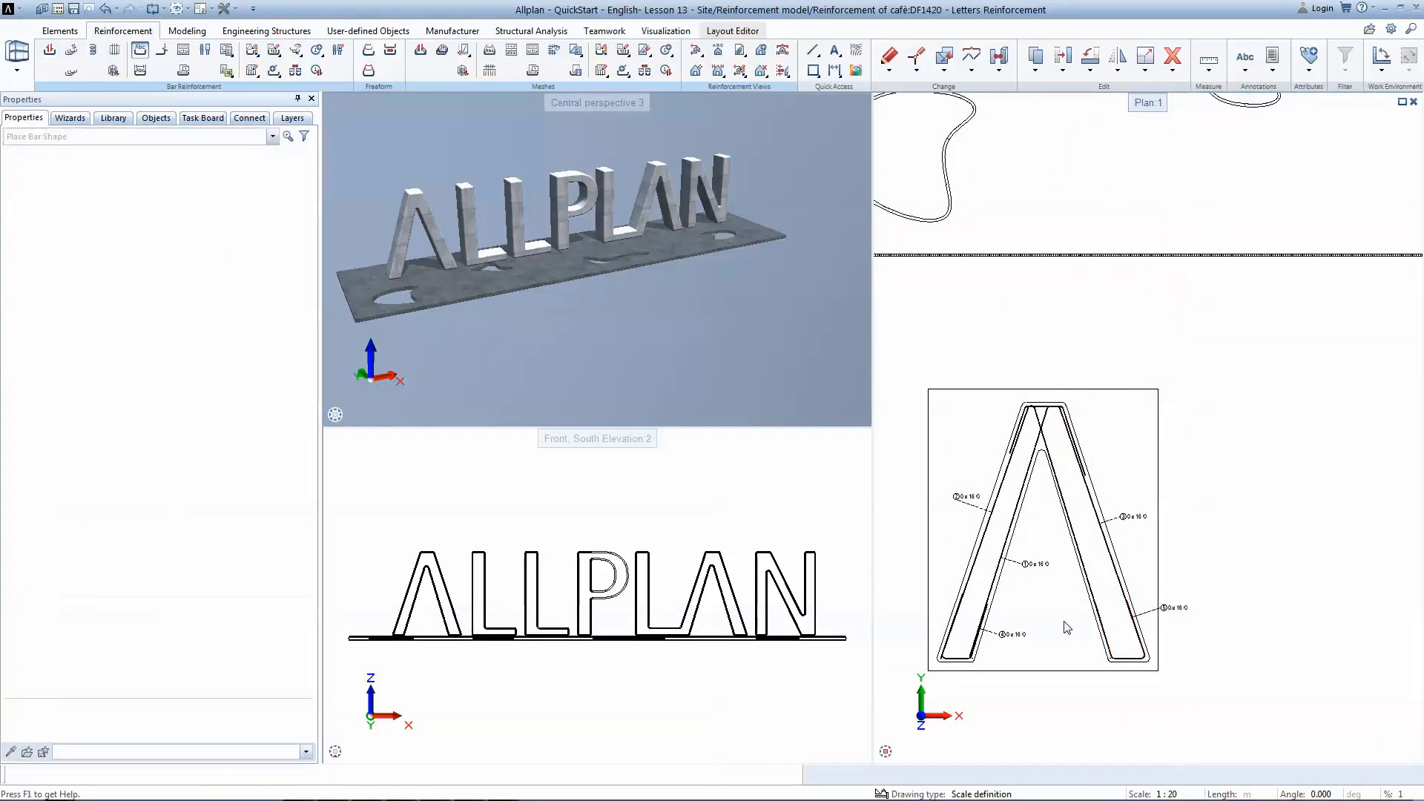
- Change the front elevation viewport to the Front Left, Southwest Isometric View and leave the bar placement command
{"action": "scroll", "coordinate": [1064, 626], "scroll_direction": "up", "scroll_amount": 2}
{"action": "middle_click_drag", "start_coordinate": [1024, 598], "coordinate": [1123, 575]}
{"action": "key", "text": "Escape"}
{"action": "scroll", "coordinate": [393, 245], "scroll_direction": "up", "scroll_amount": 4}
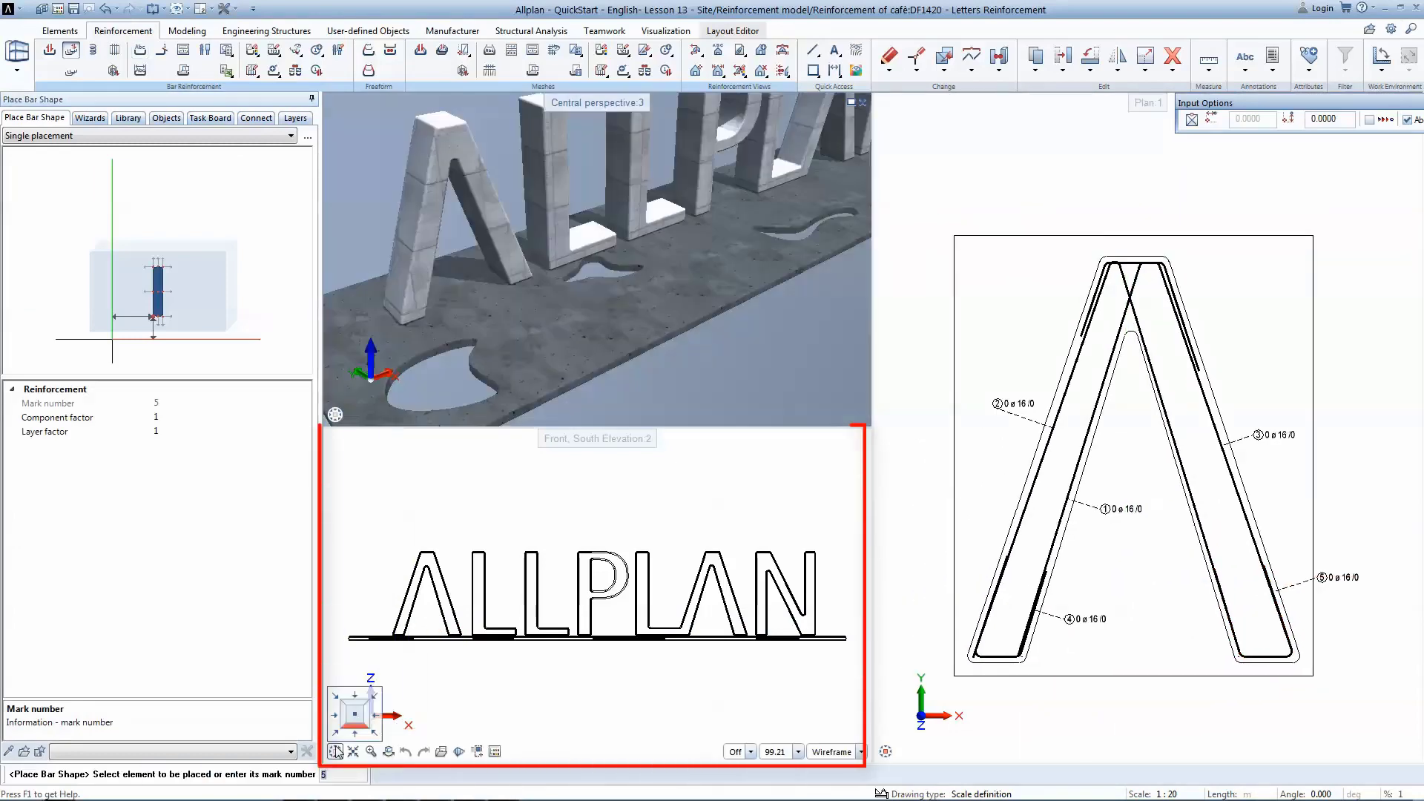
{"action": "left_click", "coordinate": [337, 735]}
{"action": "key", "text": "Escape"}
{"action": "key", "text": "Escape"}
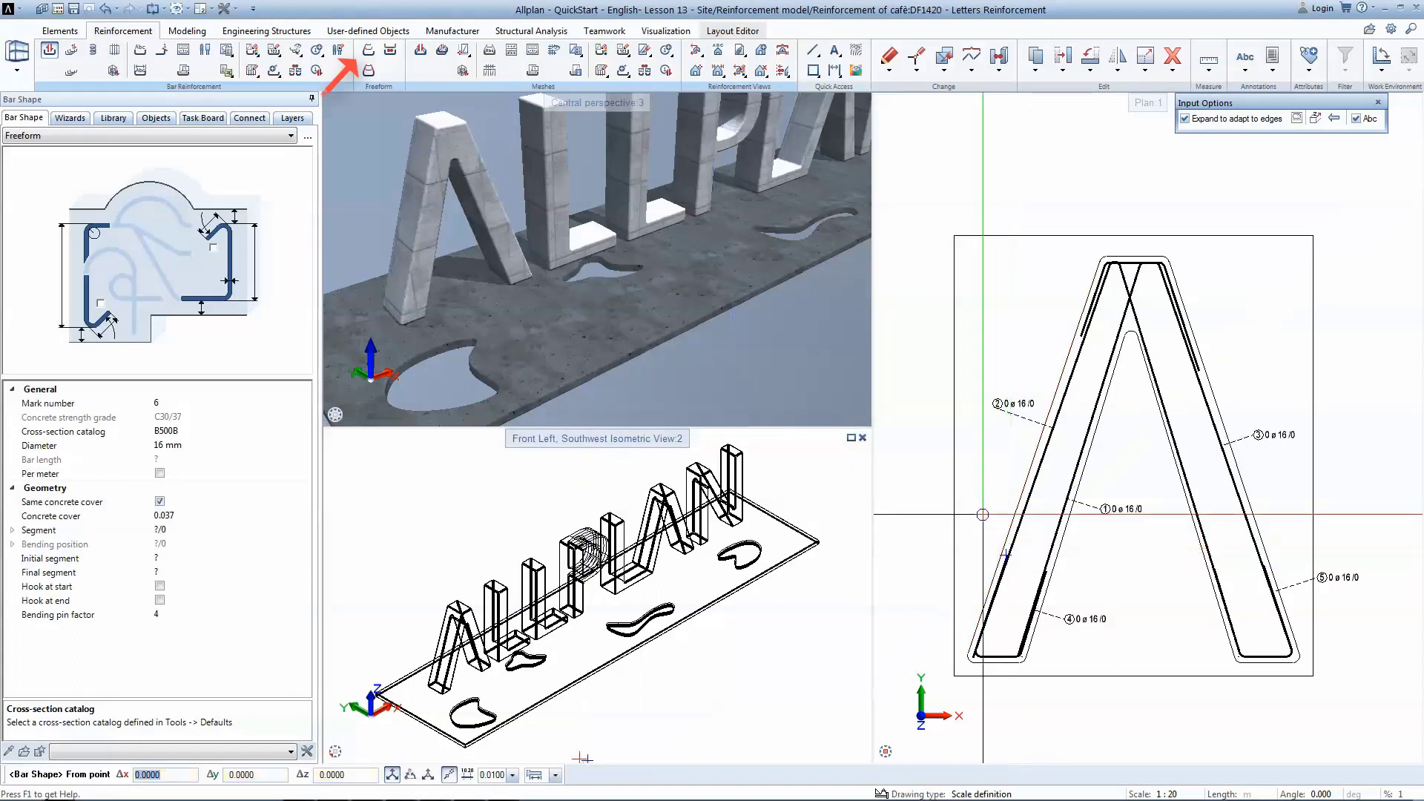
- Extrude all the letter A's bars along the bottom edge across its thickness, with a transverse spacing of 0.125
{"action": "left_click", "coordinate": [377, 57]}
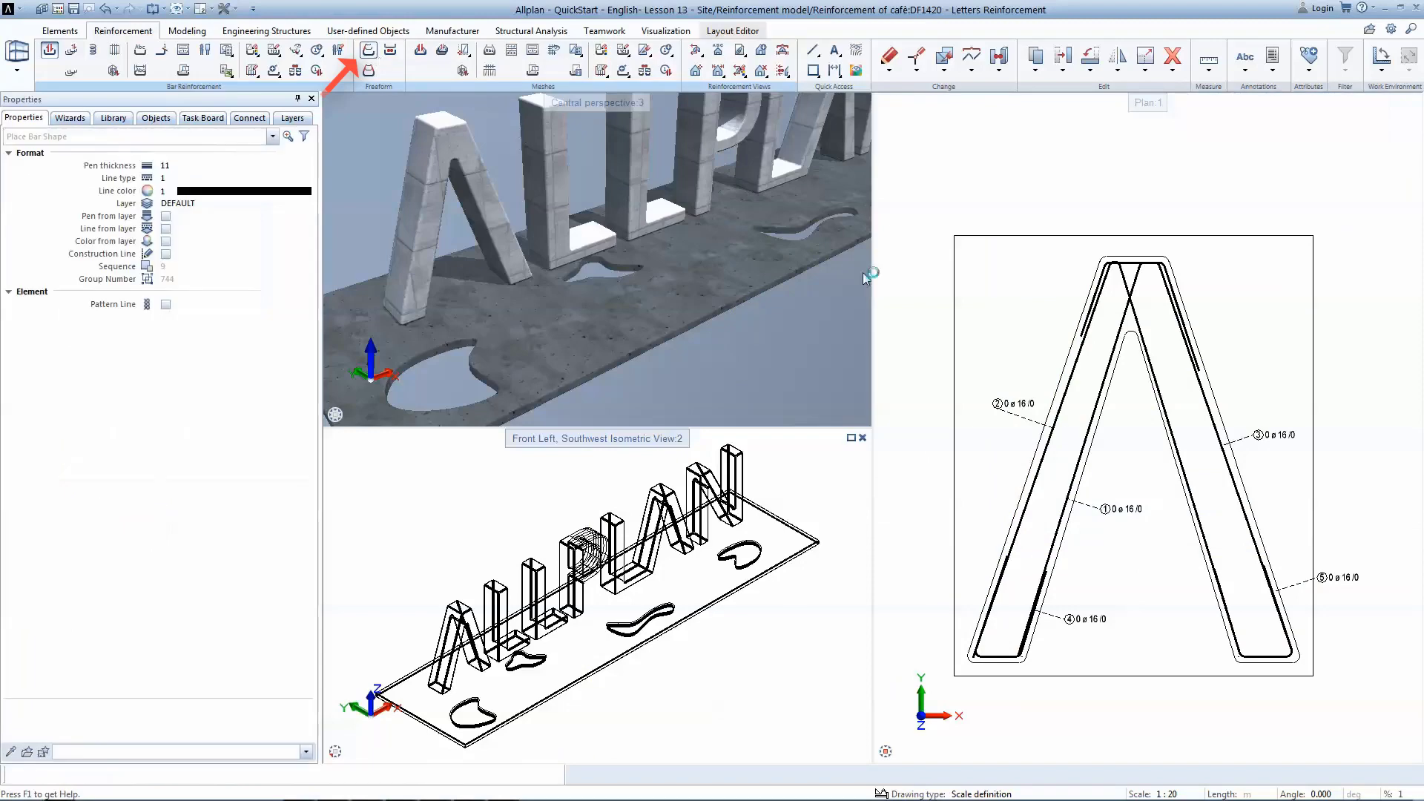
{"action": "left_click_drag", "start_coordinate": [922, 217], "coordinate": [1338, 700]}
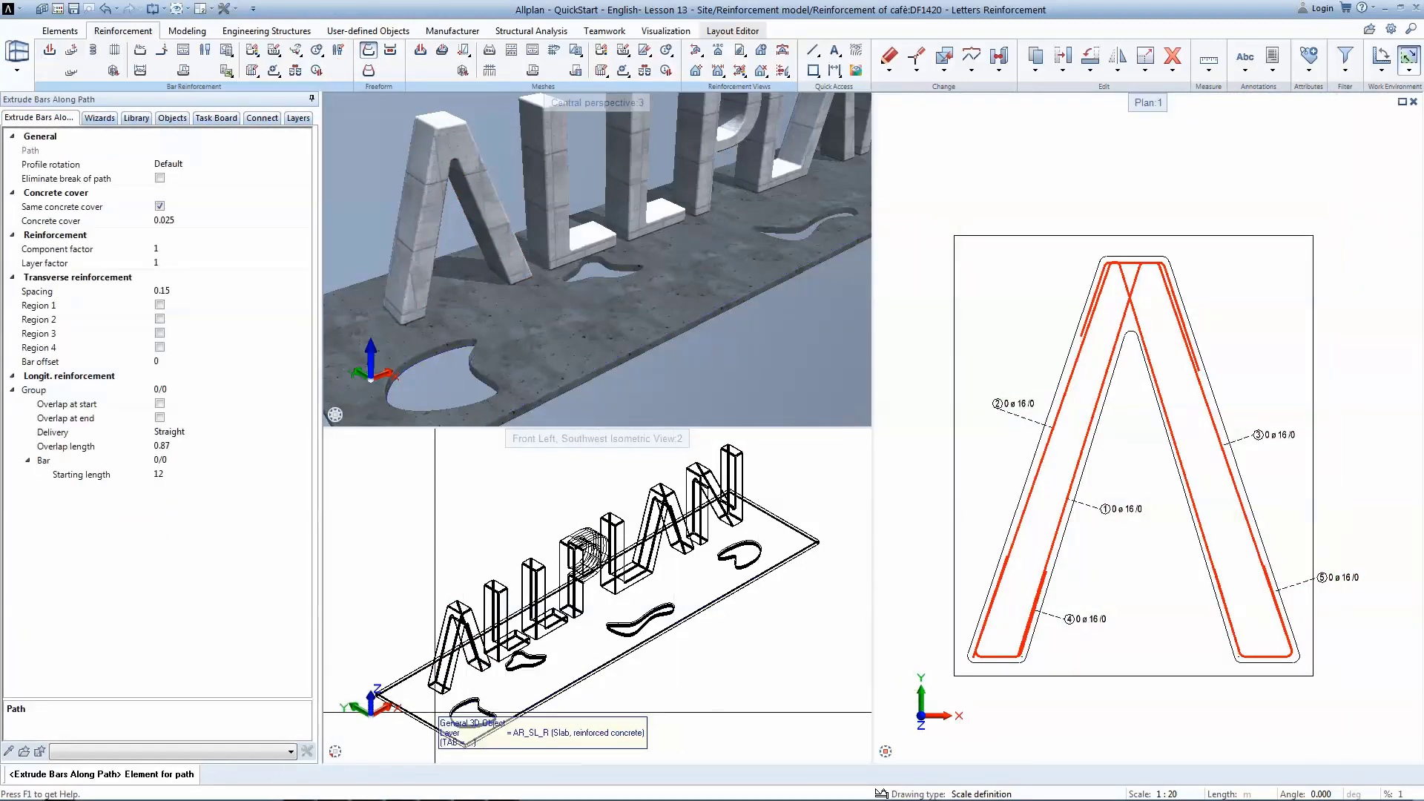
{"action": "scroll", "coordinate": [420, 712], "scroll_direction": "up", "scroll_amount": 5}
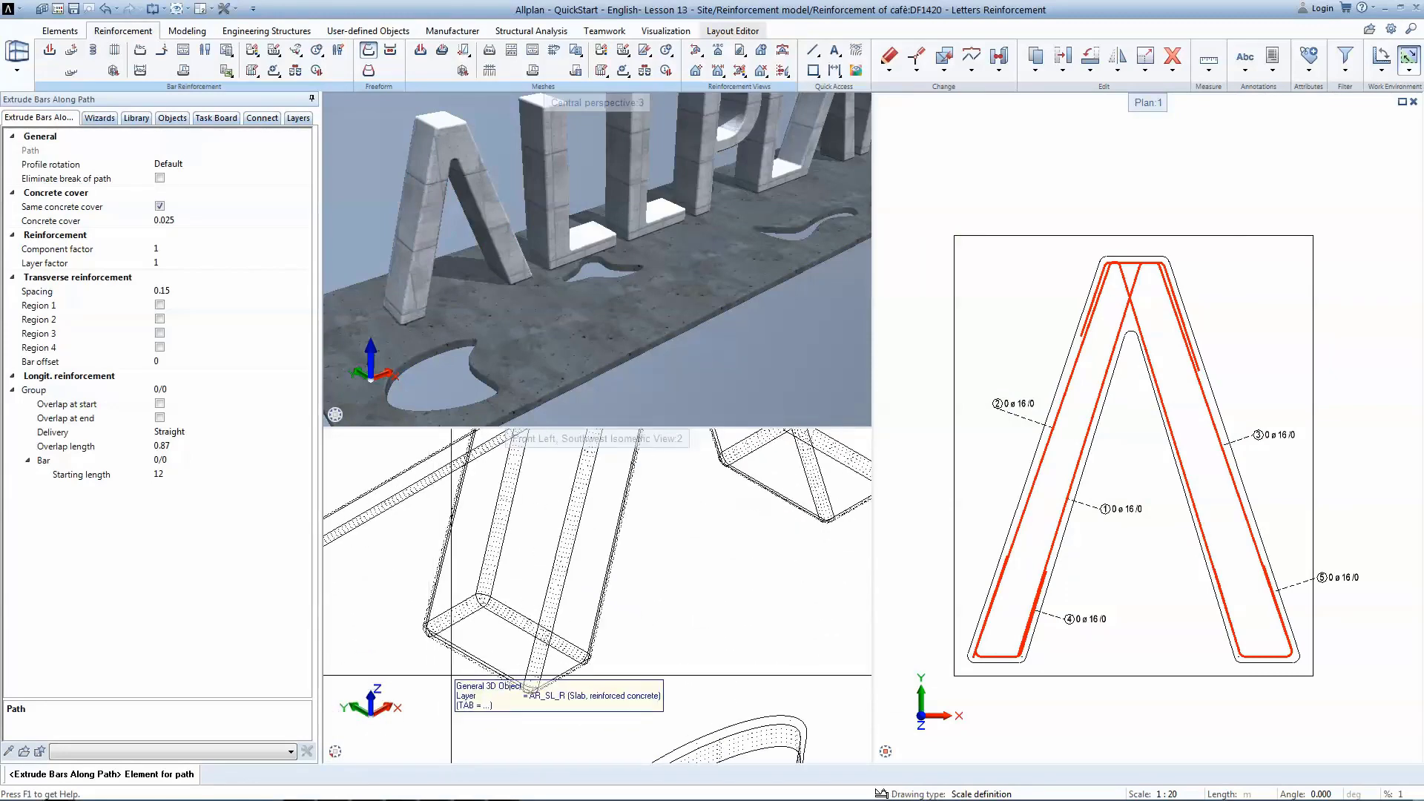
{"action": "scroll", "coordinate": [470, 649], "scroll_direction": "up", "scroll_amount": 1}
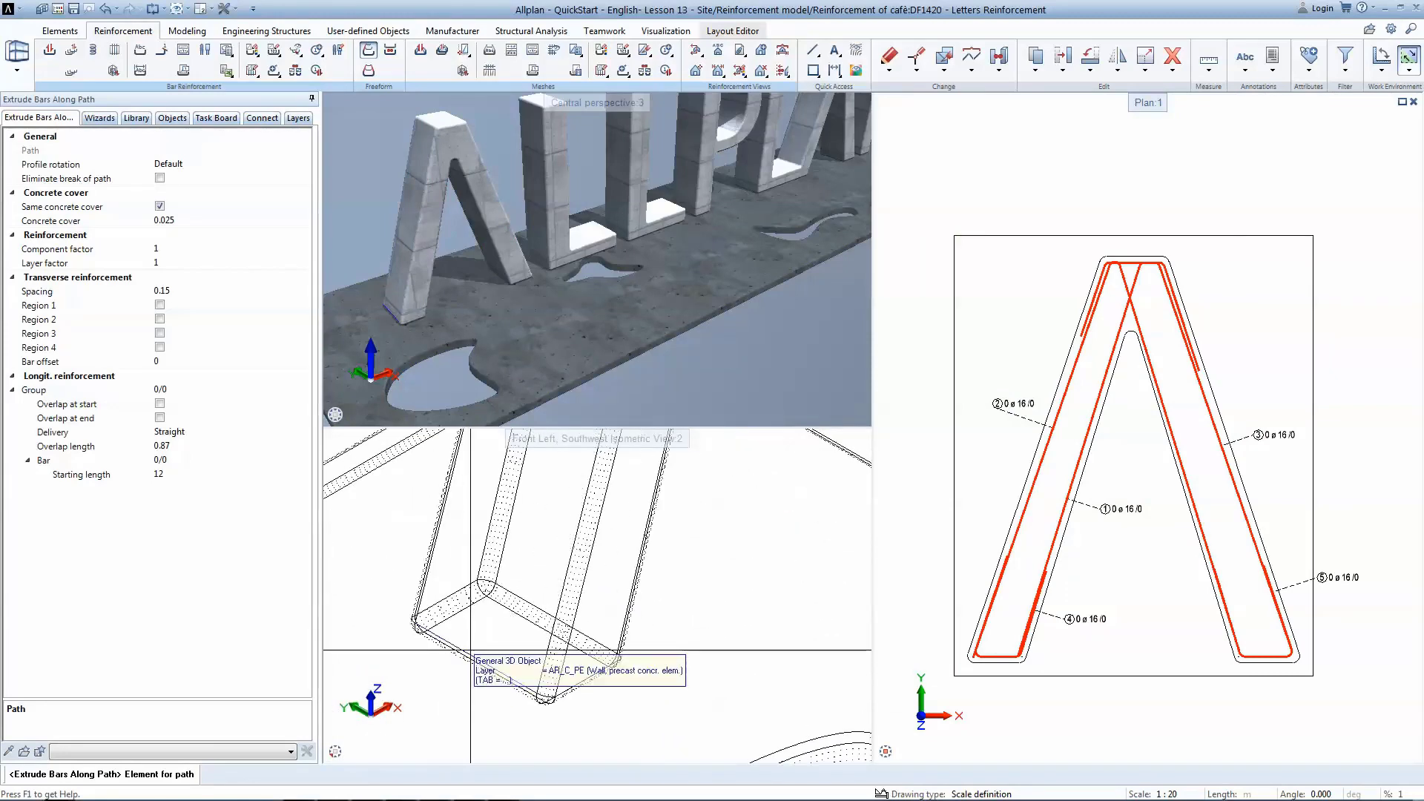
{"action": "scroll", "coordinate": [470, 650], "scroll_direction": "up", "scroll_amount": 1}
{"action": "scroll", "coordinate": [469, 647], "scroll_direction": "up", "scroll_amount": 1}
{"action": "left_click", "coordinate": [470, 646]}
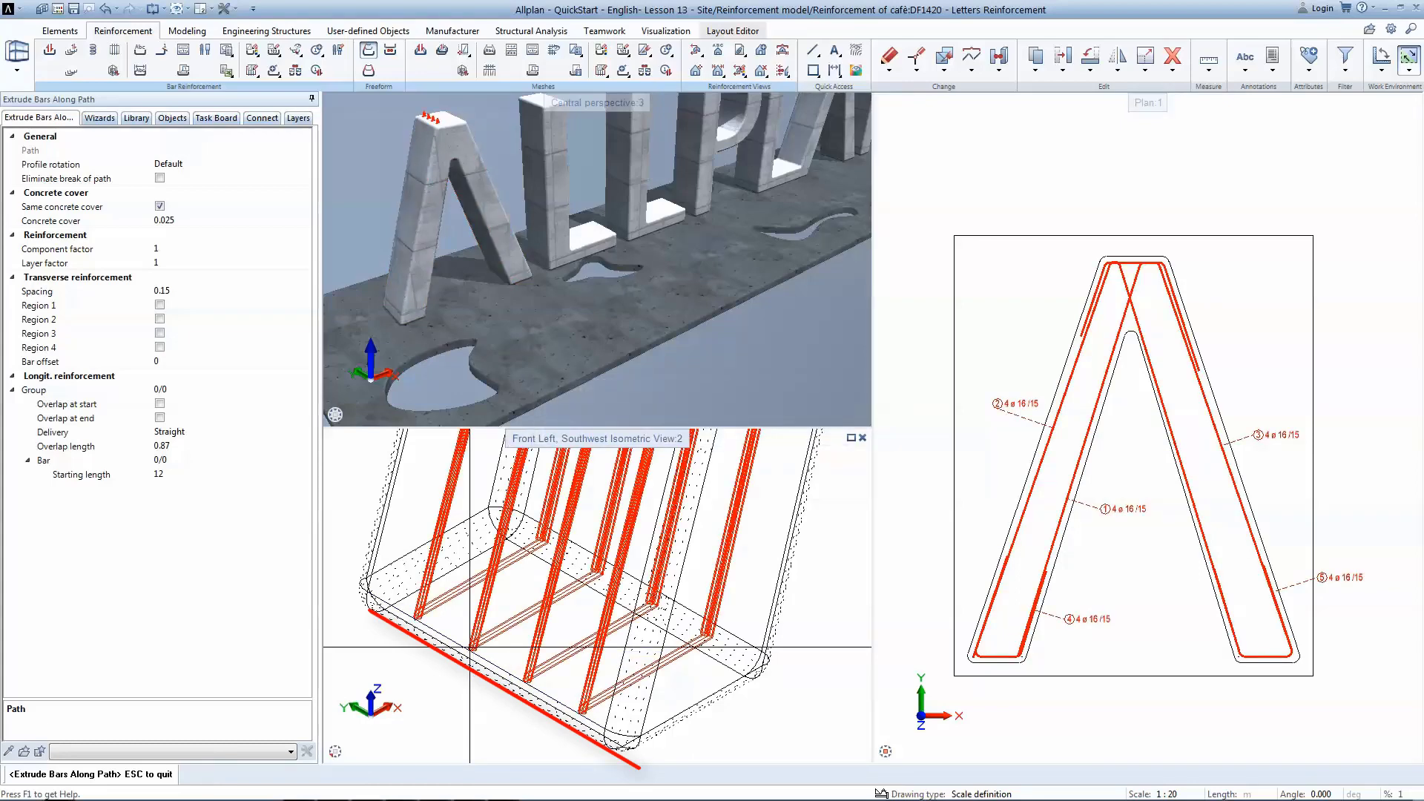
{"action": "left_click", "coordinate": [196, 296]}
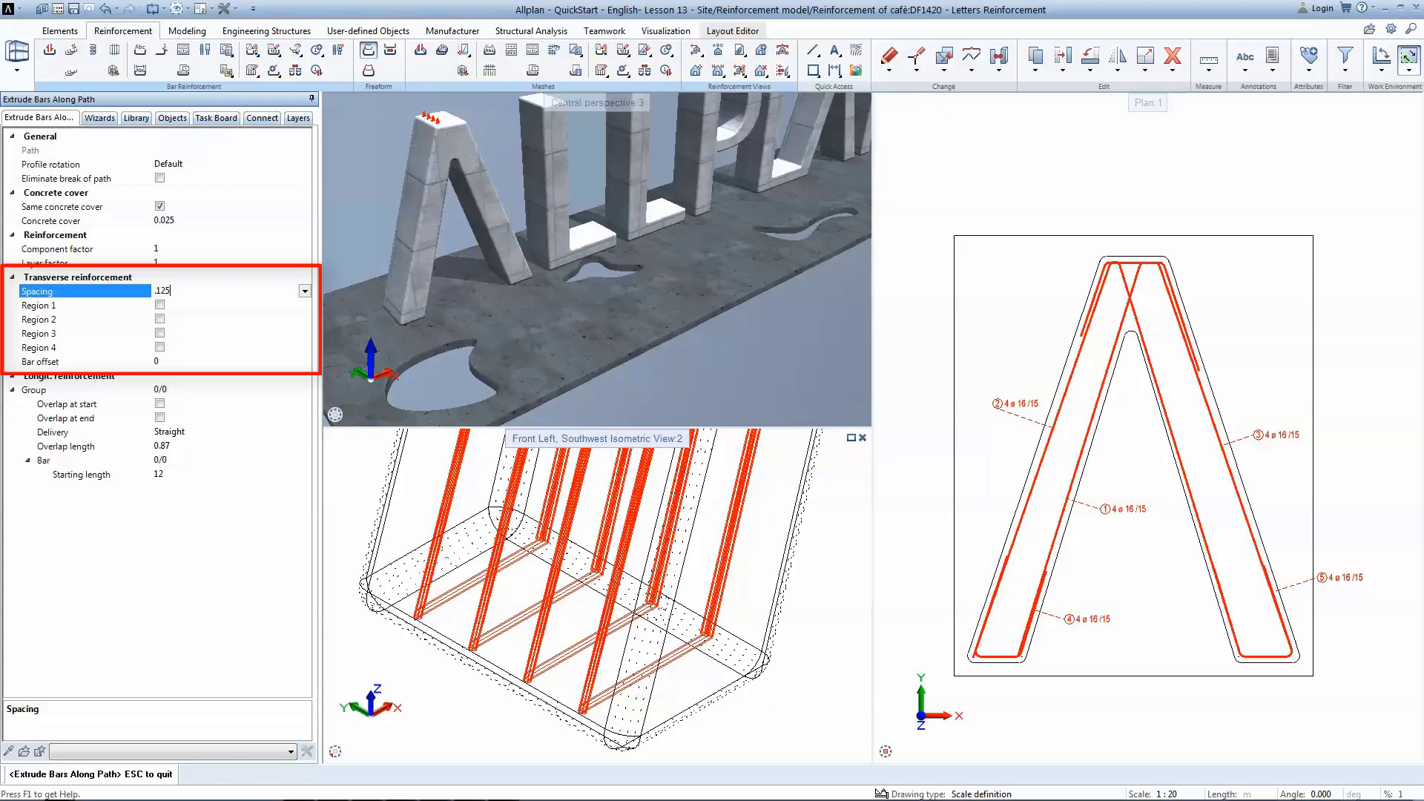
{"action": "key", "text": "Return"}
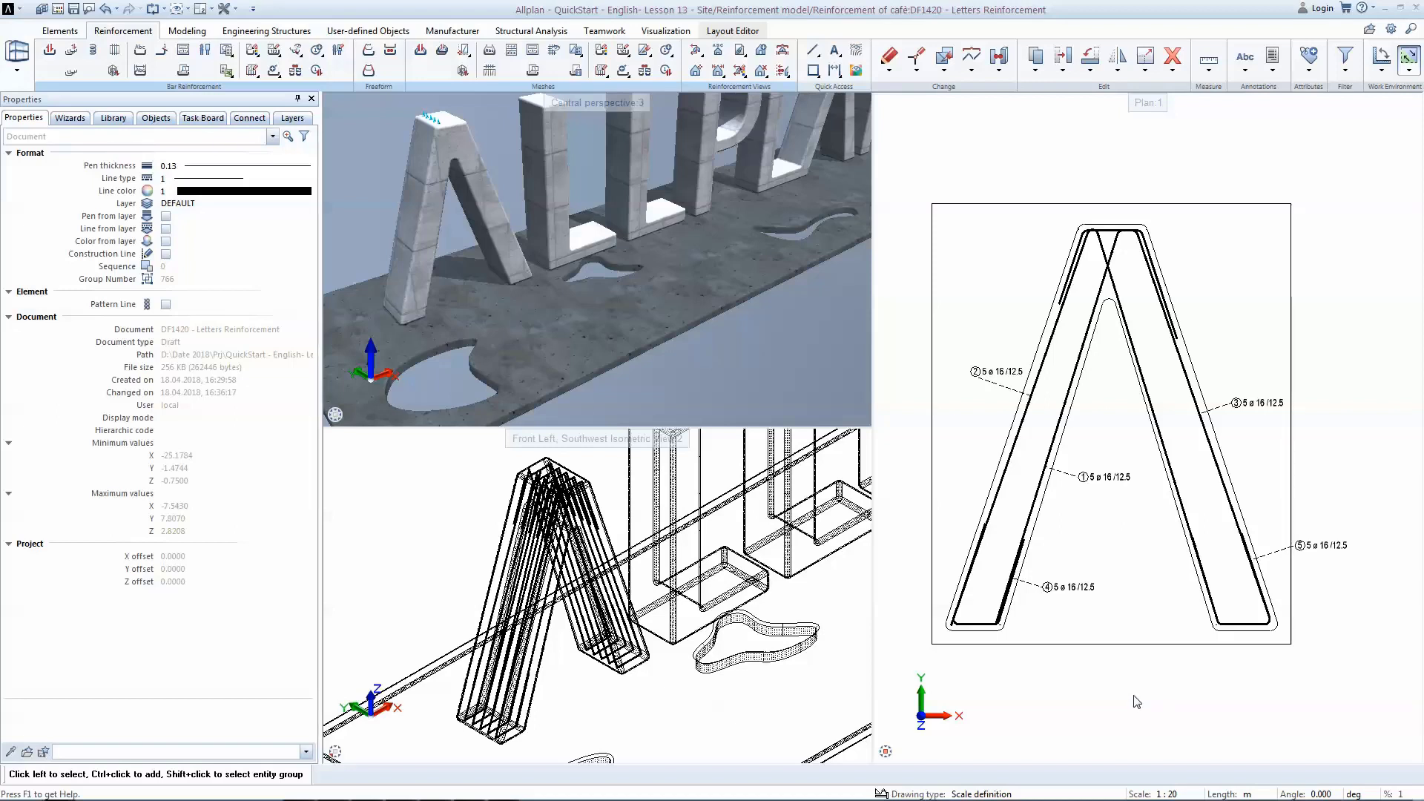
- Start creating a section and align the system angle with the outer edge of the letter A's left leg
{"action": "left_click", "coordinate": [697, 54]}
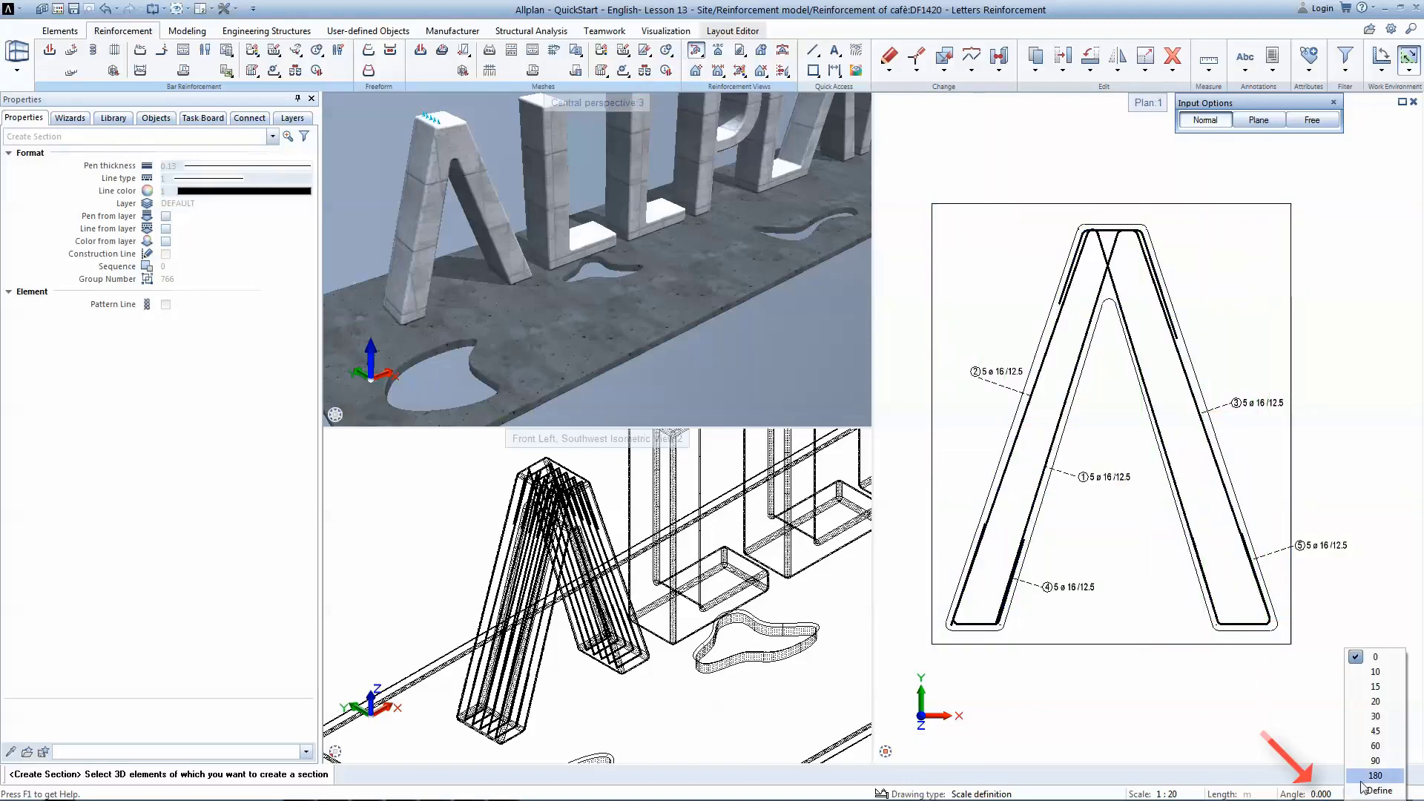
{"action": "left_click", "coordinate": [1366, 791]}
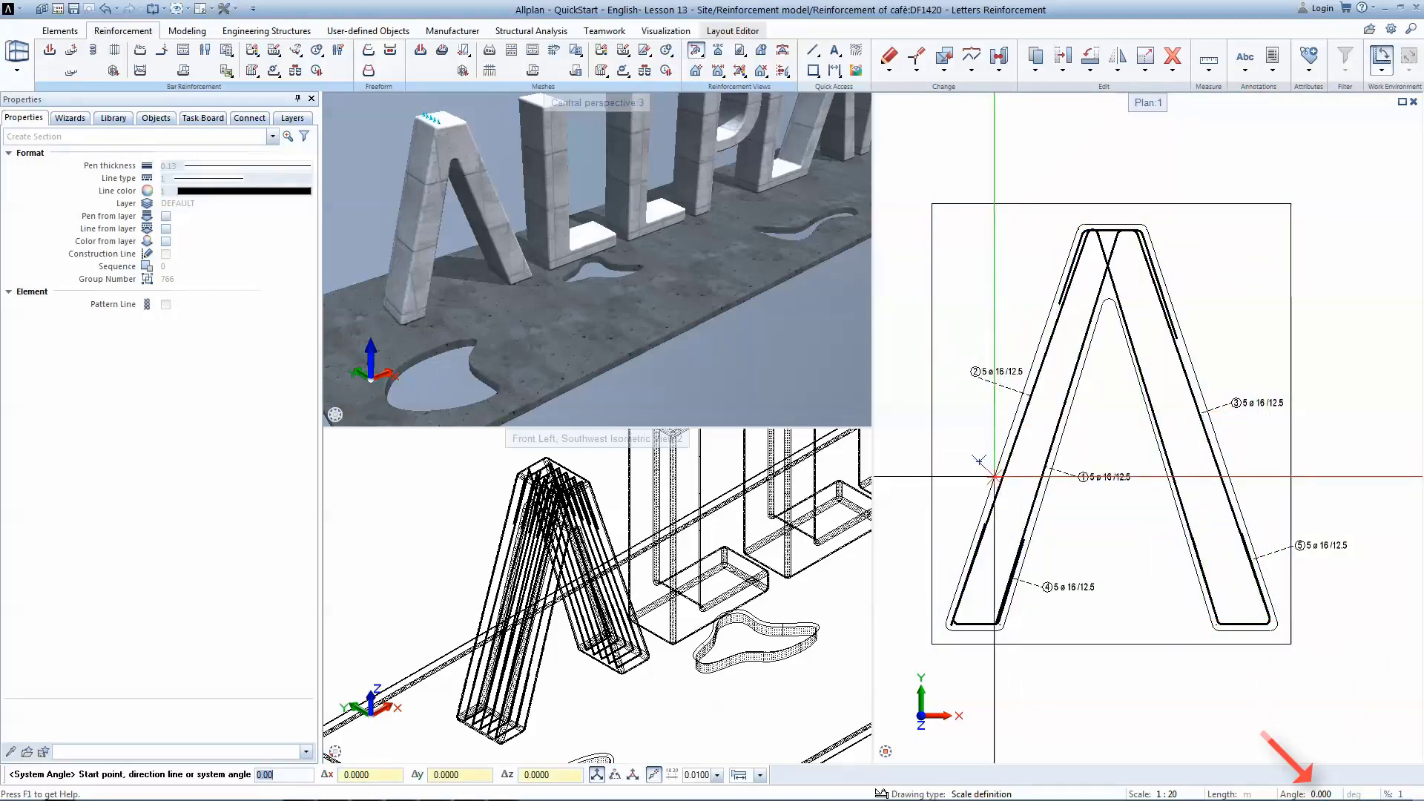
{"action": "left_click", "coordinate": [994, 476]}
{"action": "left_click", "coordinate": [1004, 443]}
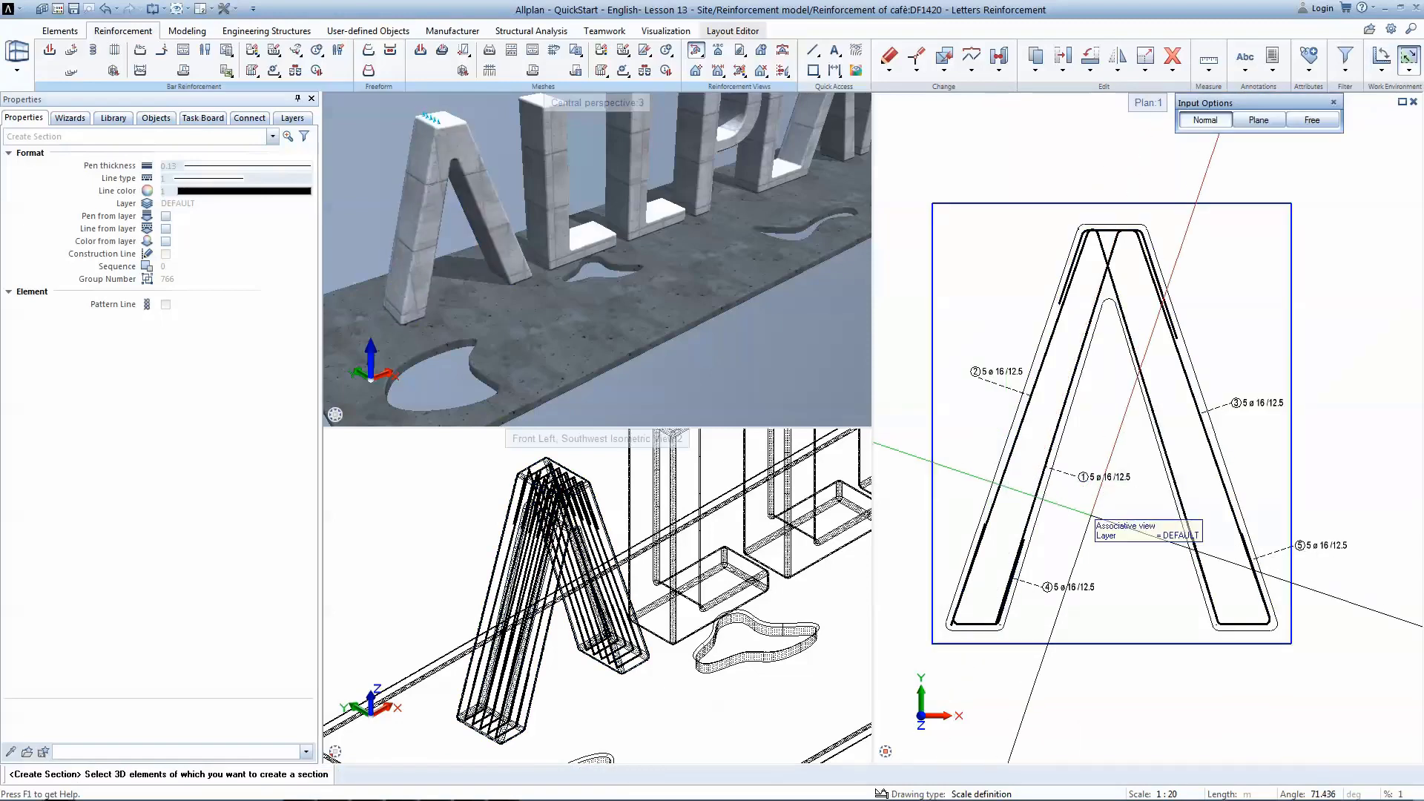
- Select the letter A view for the section, pick the viewing direction along the left leg and define the section region across its lower end
{"action": "left_click", "coordinate": [1094, 517]}
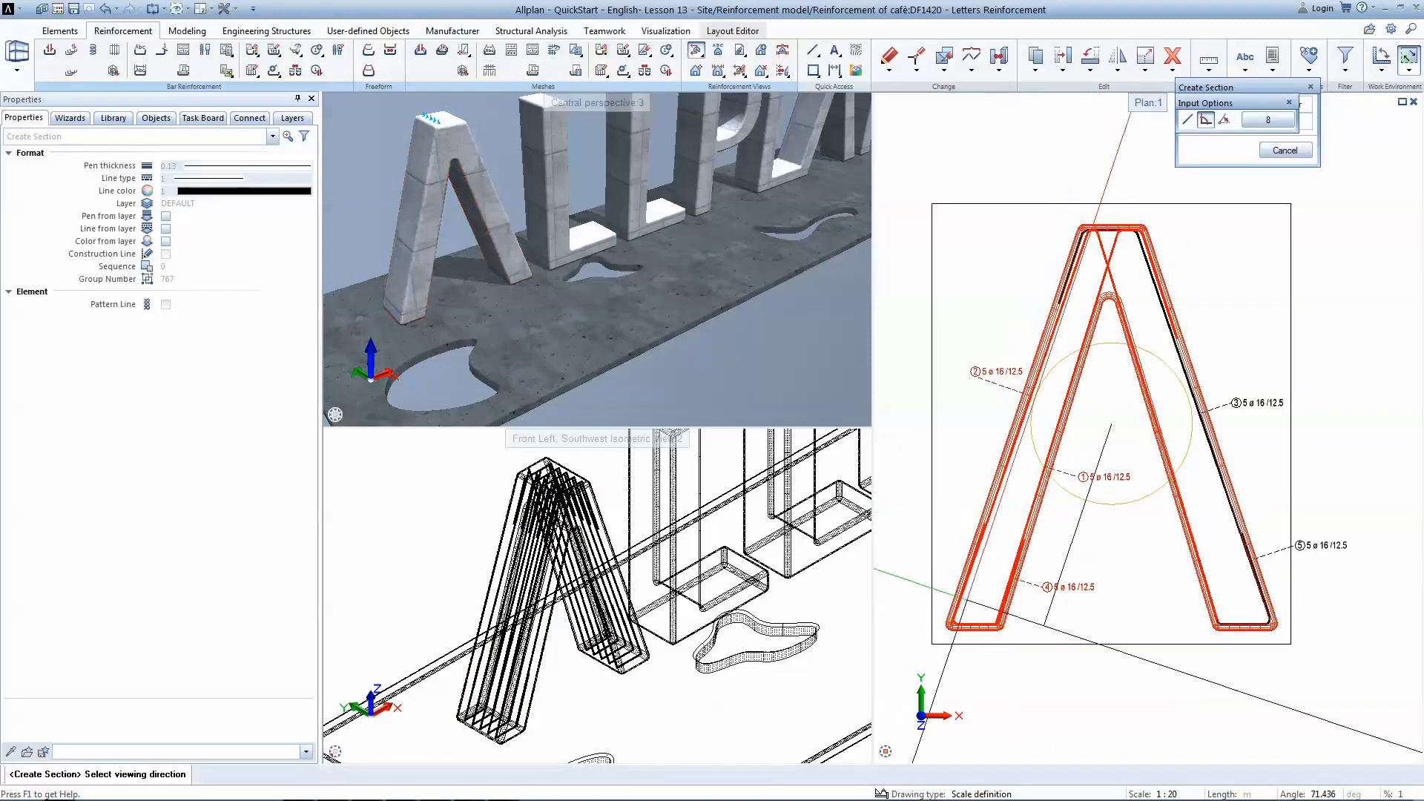
{"action": "left_click", "coordinate": [966, 599]}
{"action": "left_click", "coordinate": [940, 601]}
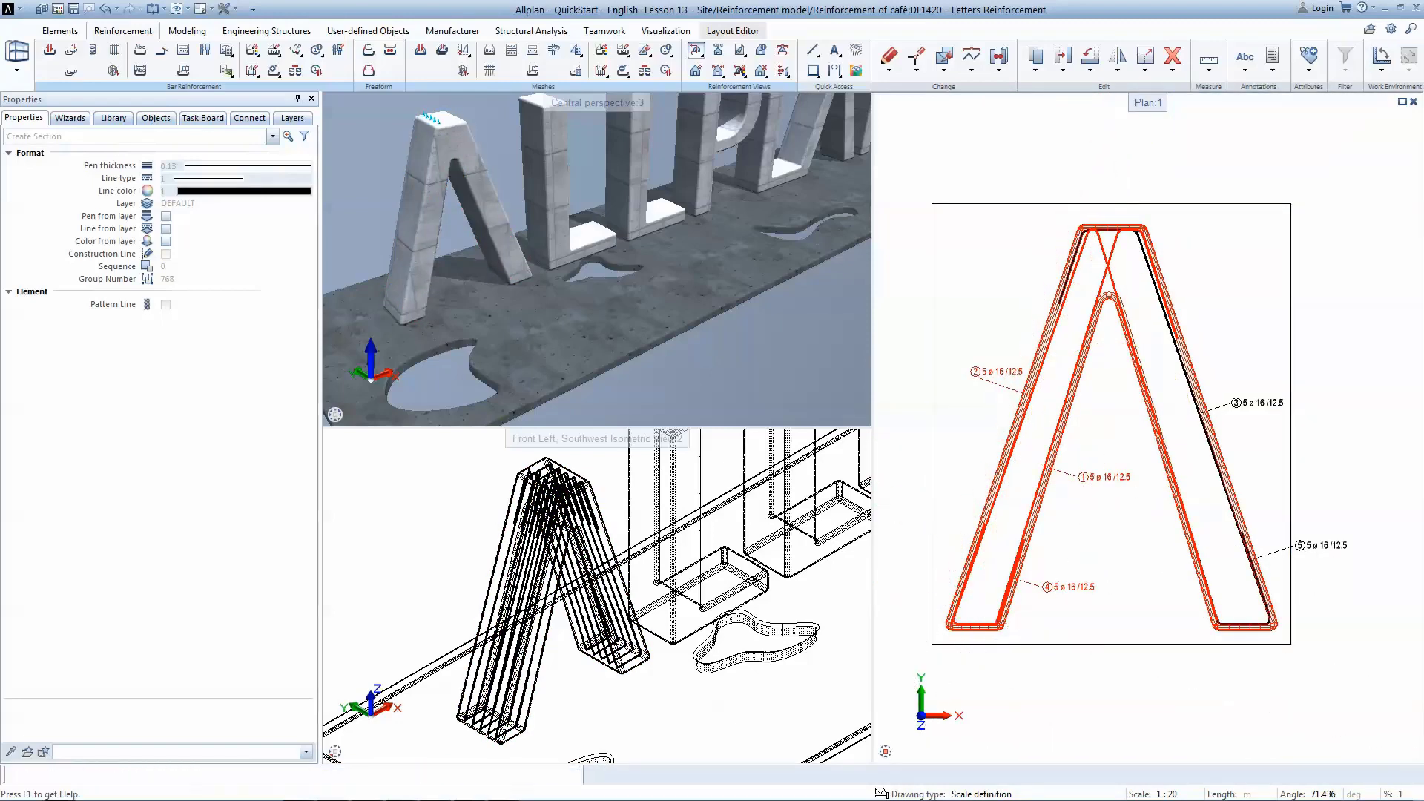
{"action": "left_click", "coordinate": [940, 599]}
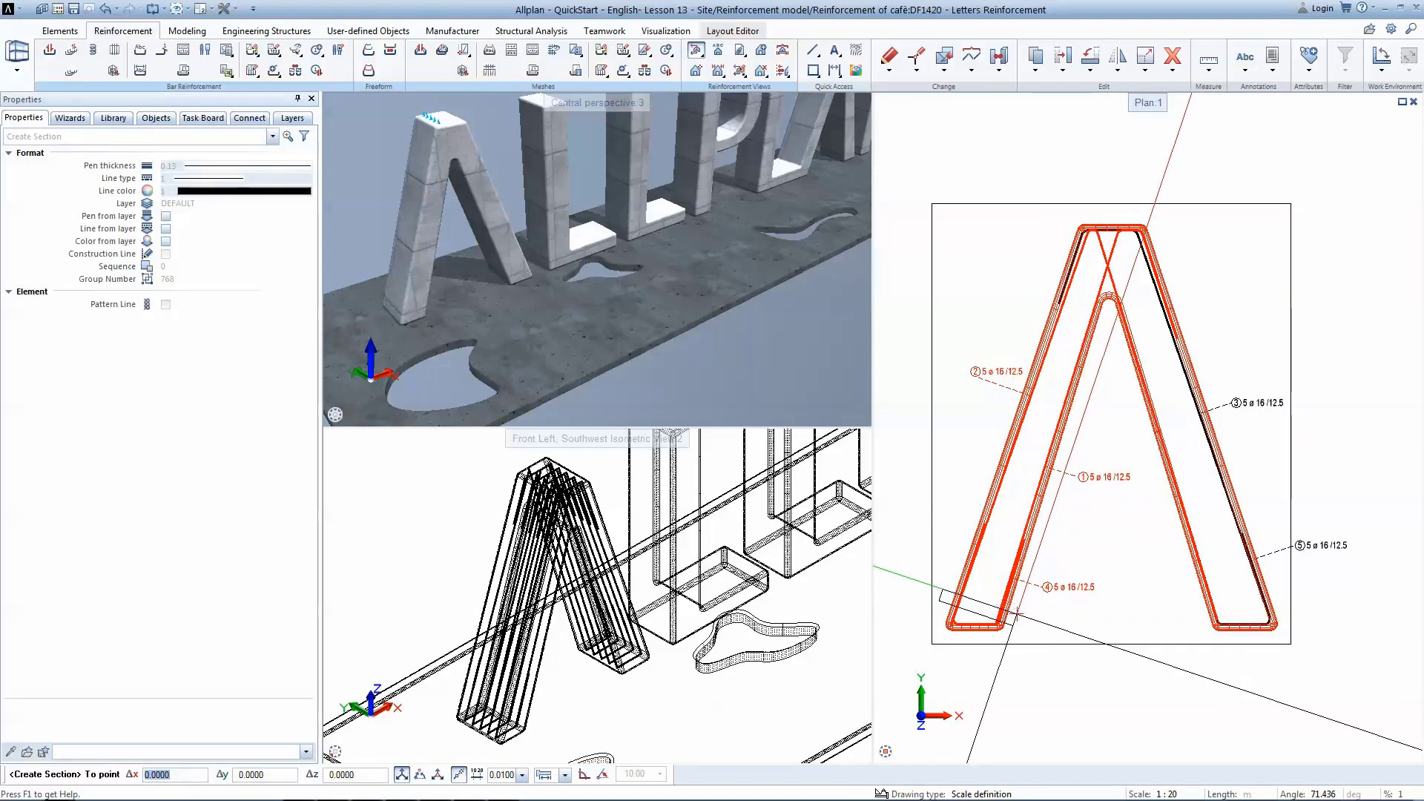
{"action": "left_click", "coordinate": [1016, 614]}
- Place the section below the letter A view and position its title Section 1 - 1 above it
{"action": "scroll", "coordinate": [1027, 519], "scroll_direction": "down", "scroll_amount": 3}
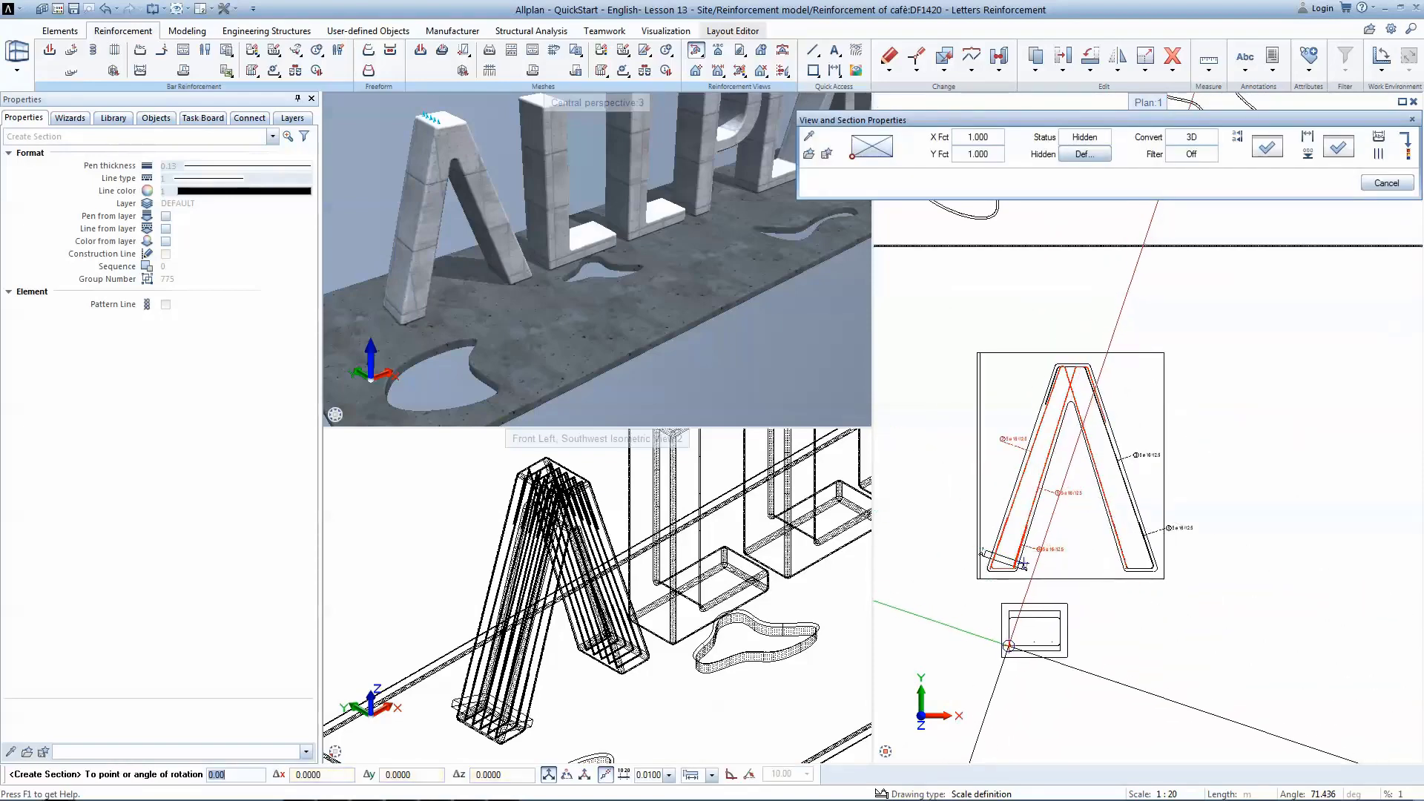
{"action": "scroll", "coordinate": [1007, 651], "scroll_direction": "up", "scroll_amount": 2}
{"action": "left_click", "coordinate": [980, 648]}
{"action": "scroll", "coordinate": [981, 648], "scroll_direction": "up", "scroll_amount": 4}
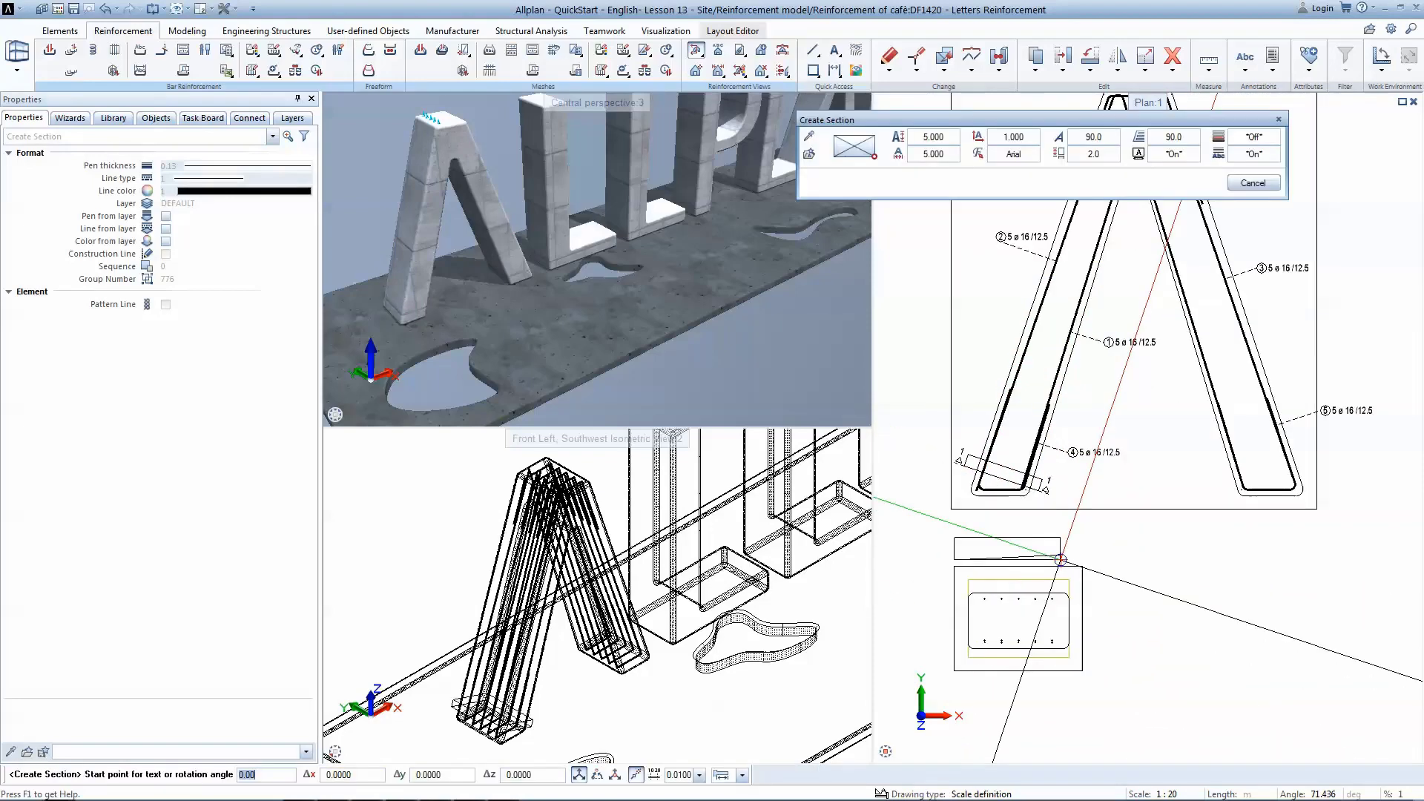
{"action": "left_click", "coordinate": [1070, 560]}
{"action": "scroll", "coordinate": [1088, 576], "scroll_direction": "down", "scroll_amount": 1}
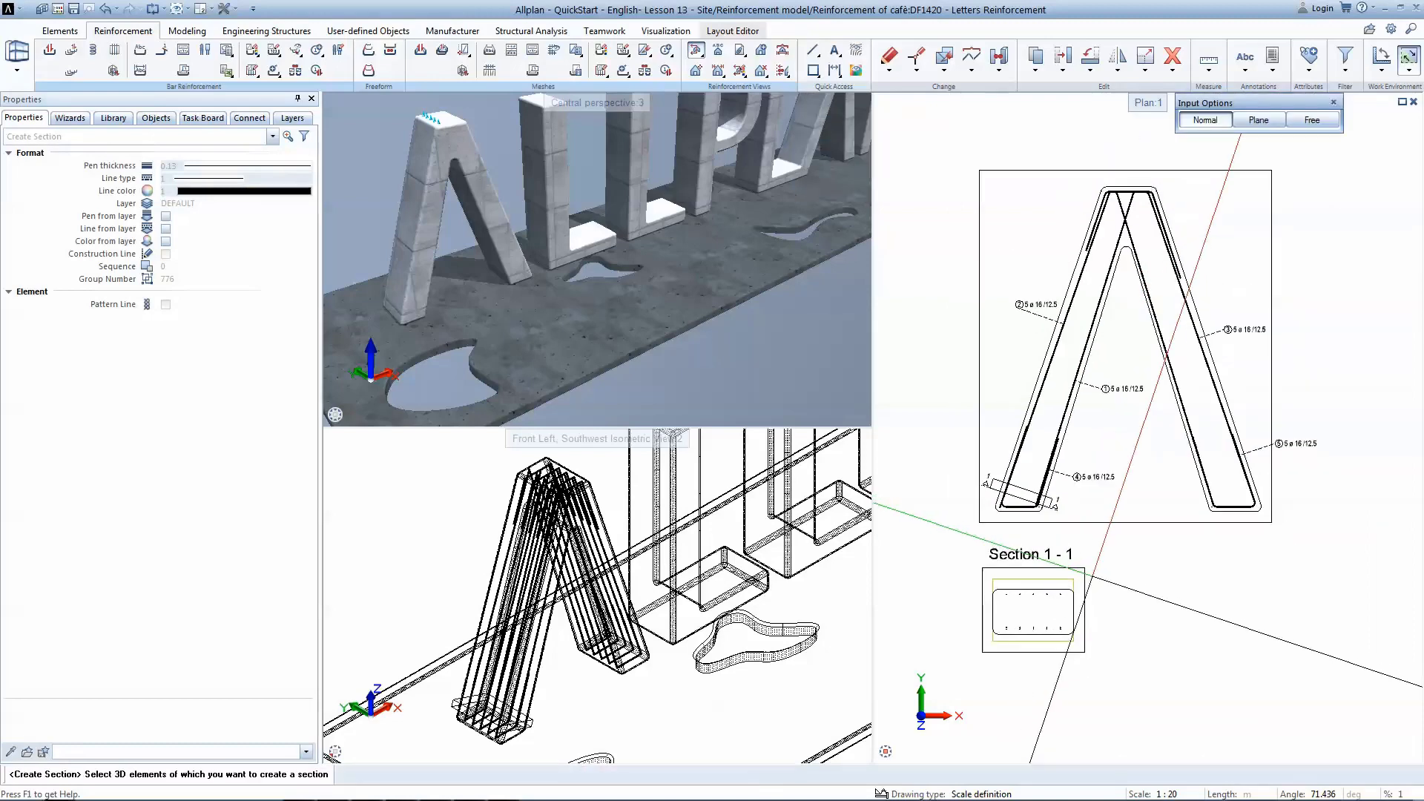
- Define a second section of the letter A view, viewed along the left leg, with its region across the leg's upper end
{"action": "scroll", "coordinate": [1125, 239], "scroll_direction": "up", "scroll_amount": 2}
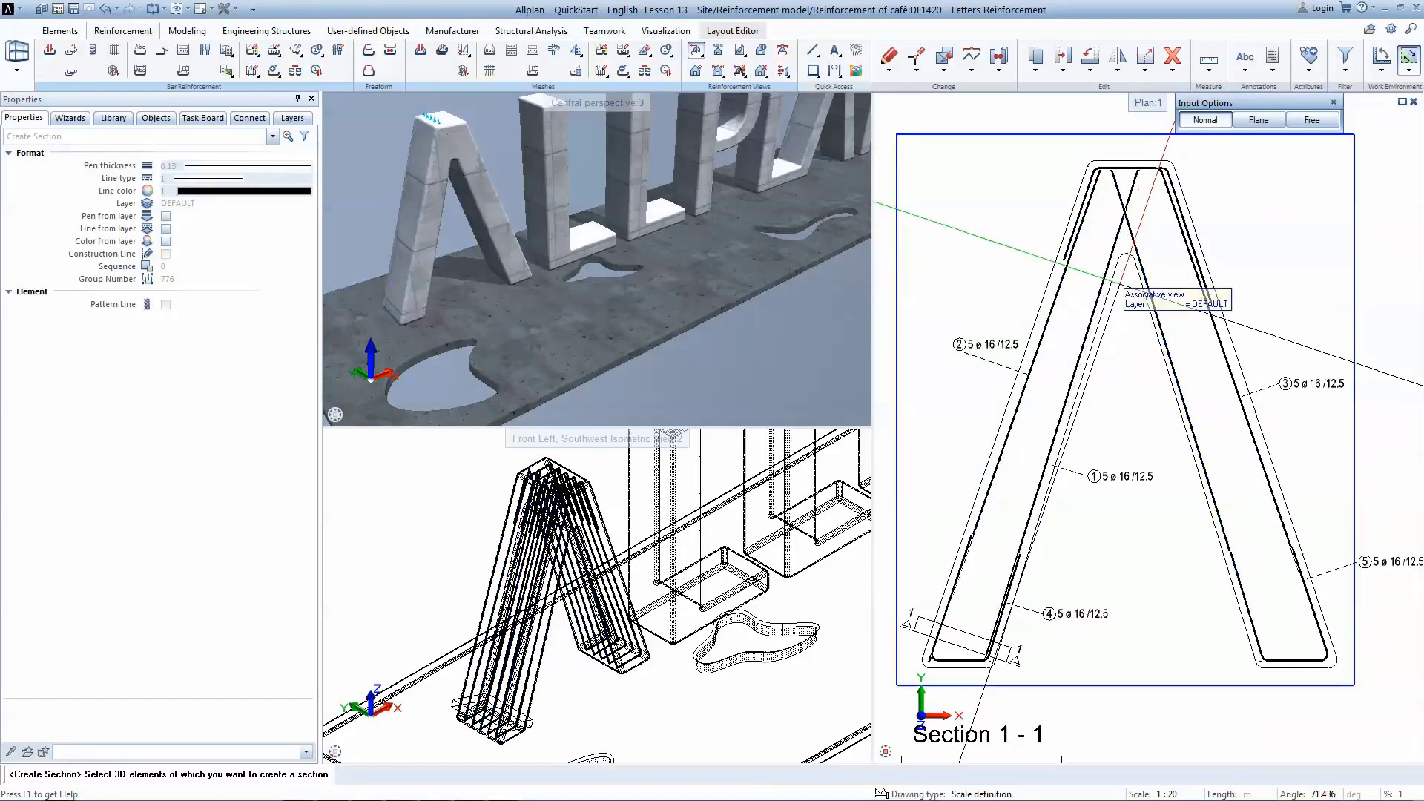
{"action": "left_click_drag", "start_coordinate": [1017, 271], "coordinate": [1017, 272]}
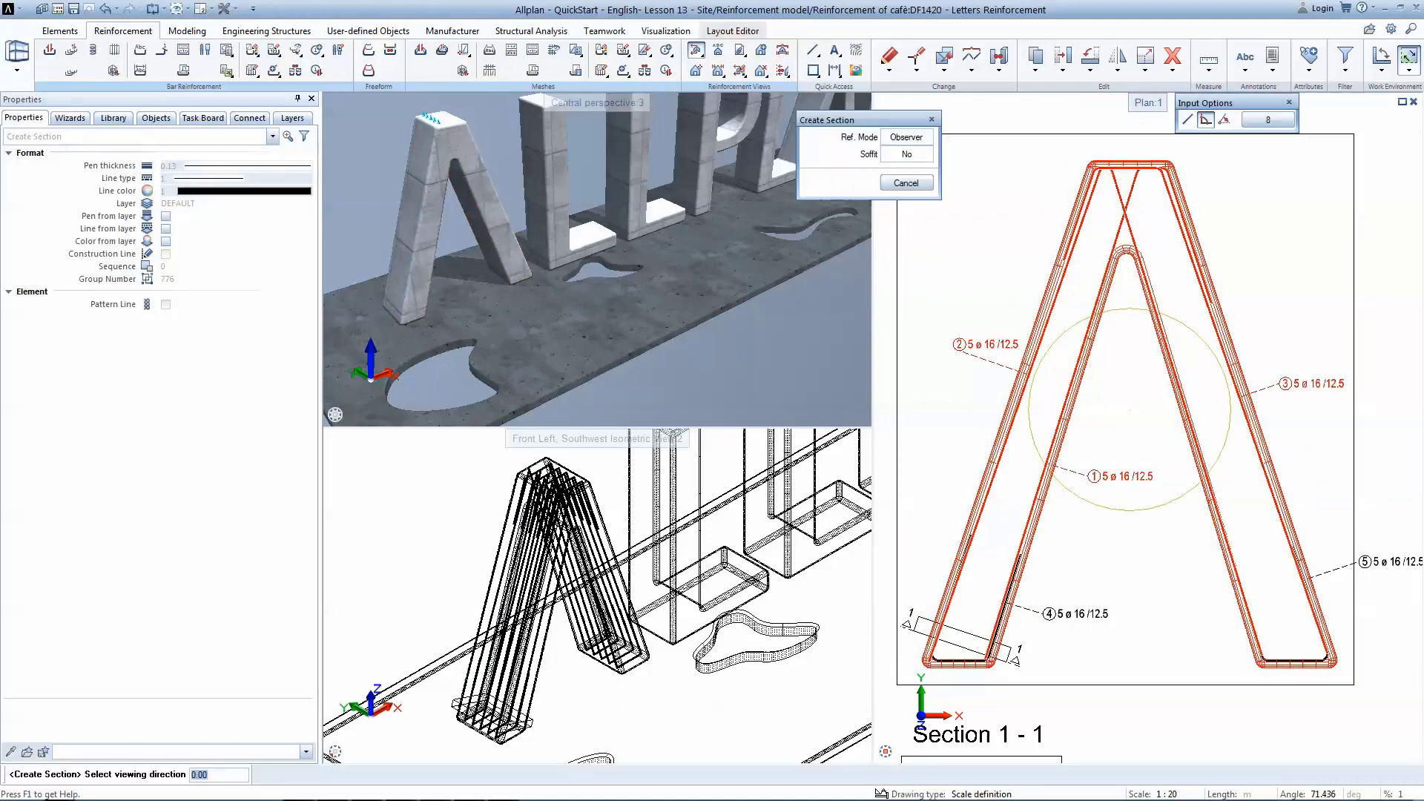
{"action": "left_click", "coordinate": [1029, 544]}
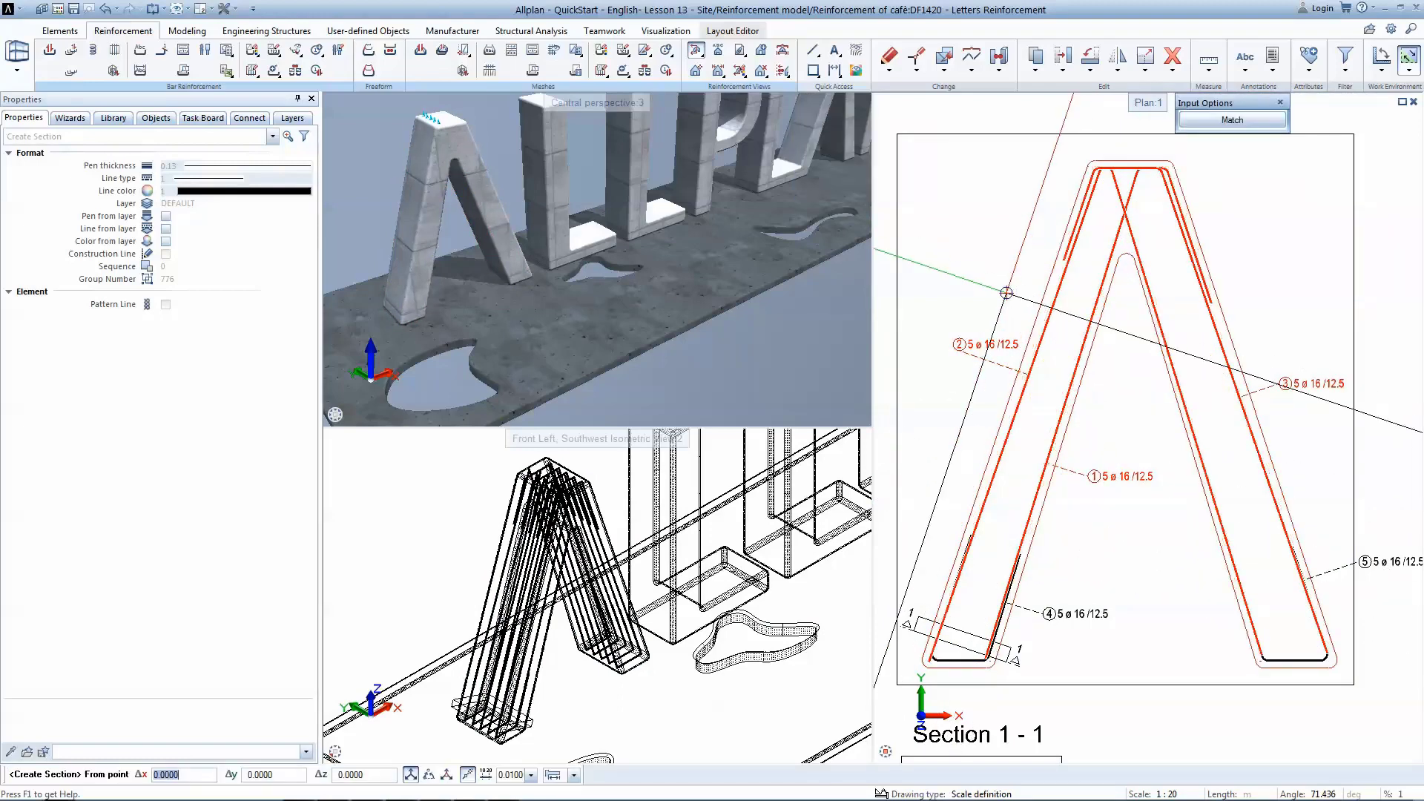
{"action": "left_click", "coordinate": [1019, 231]}
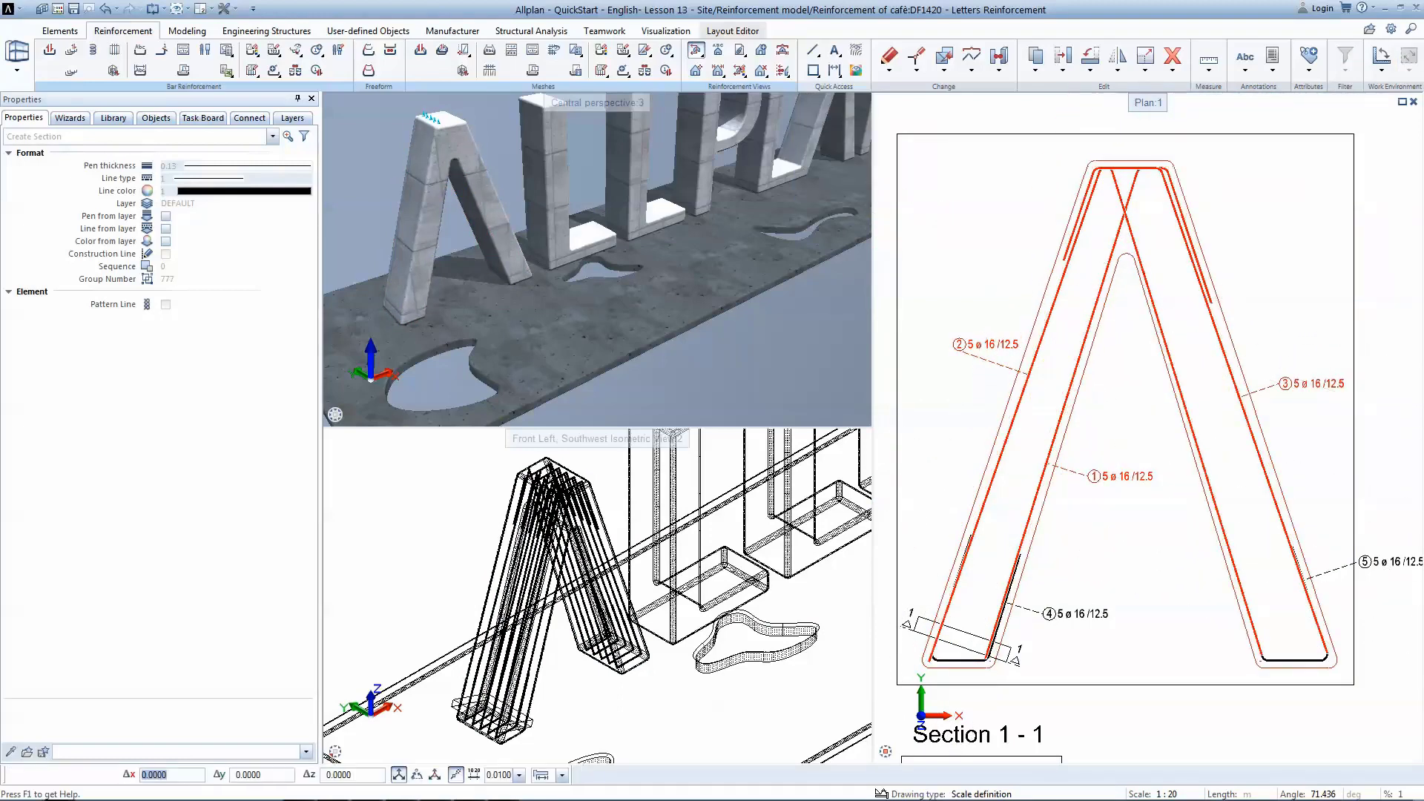
{"action": "left_click", "coordinate": [1125, 289]}
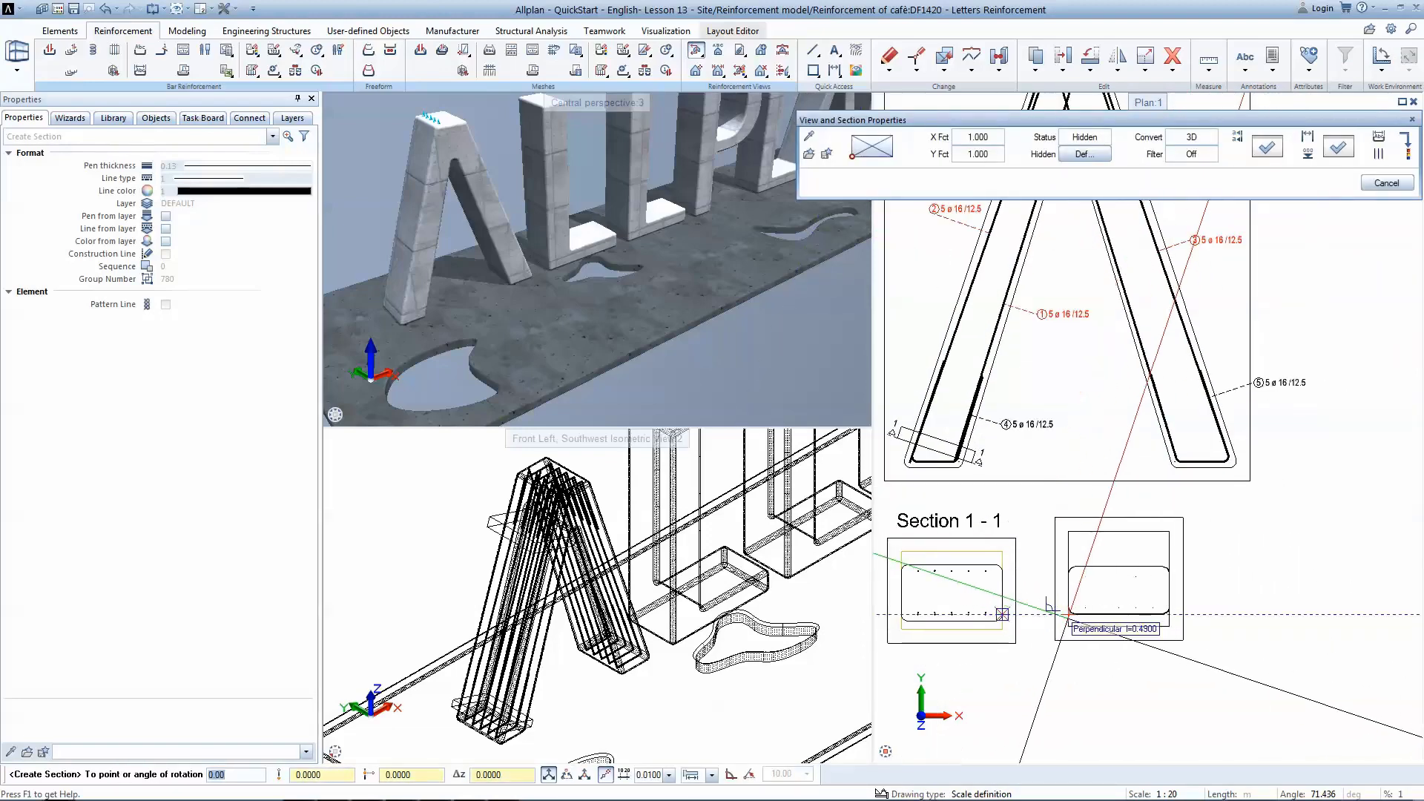
- Place the section beside Section 1 - 1 with the title Section 2 - 2 above it, and reset the system angle to 0
{"action": "left_click", "coordinate": [1144, 631]}
{"action": "key", "text": "Return"}
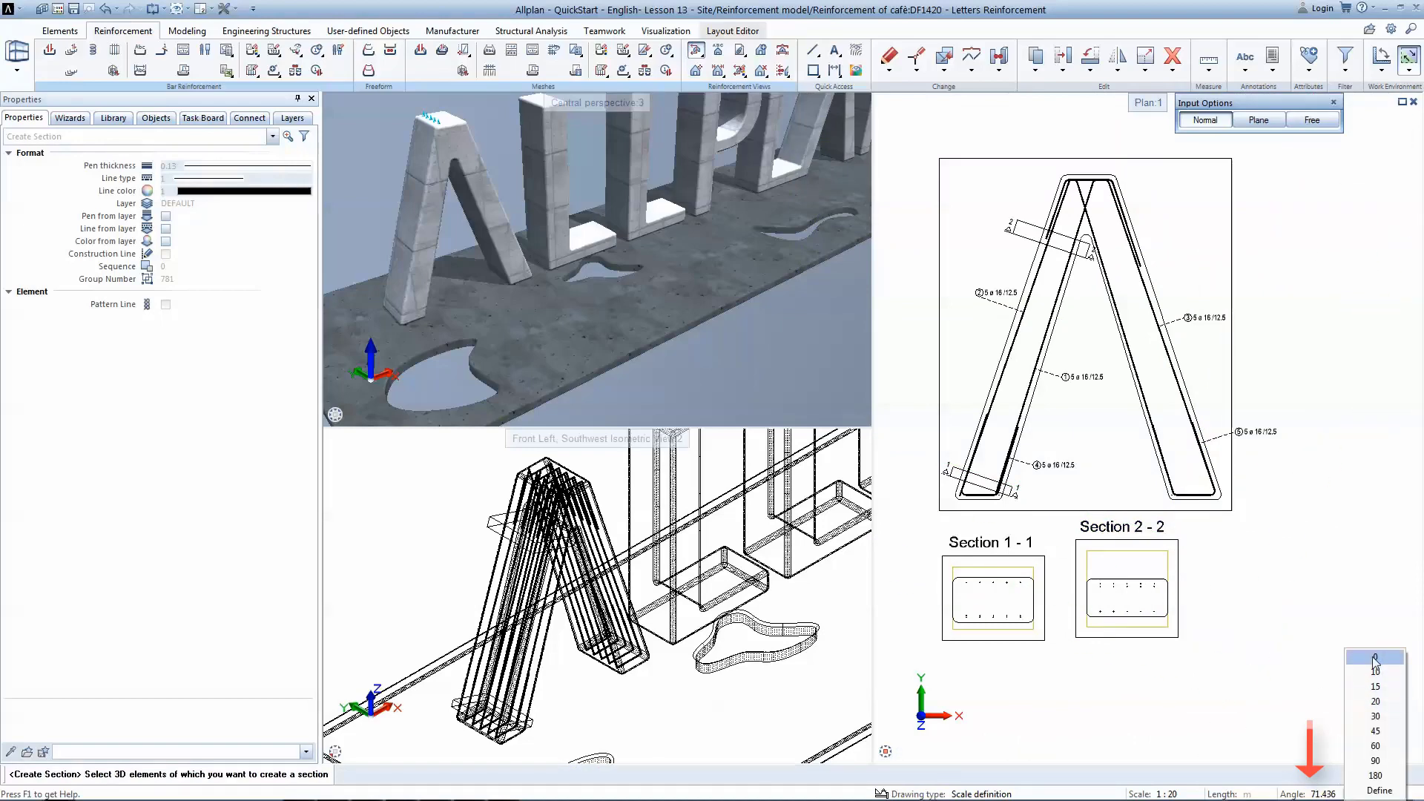
{"action": "left_click", "coordinate": [1375, 658]}
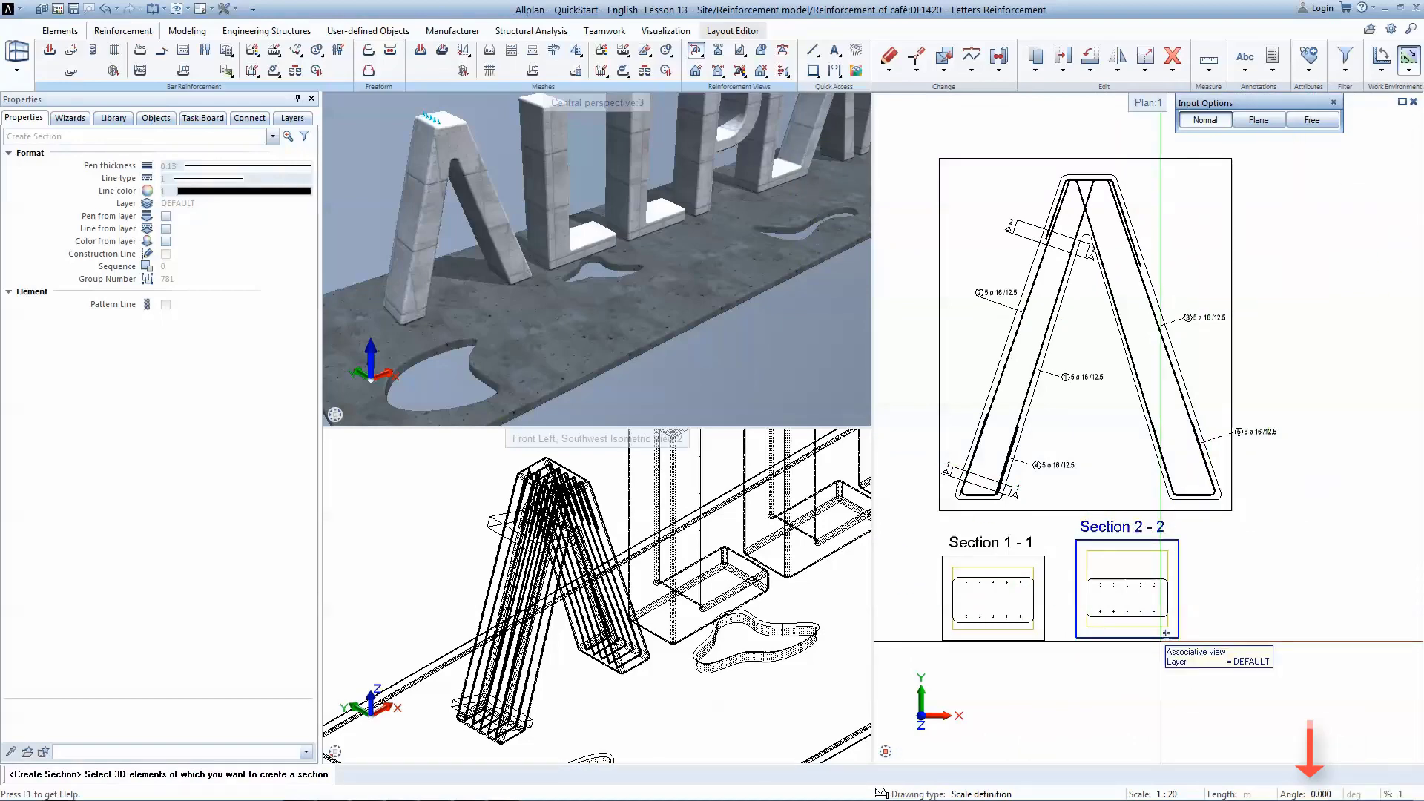
{"action": "key", "text": "Escape"}
- Draw a closed stirrup of 12 mm diameter between opposite outline corners in Section 1 - 1, with its label below the section
{"action": "scroll", "coordinate": [1031, 664], "scroll_direction": "up", "scroll_amount": 4}
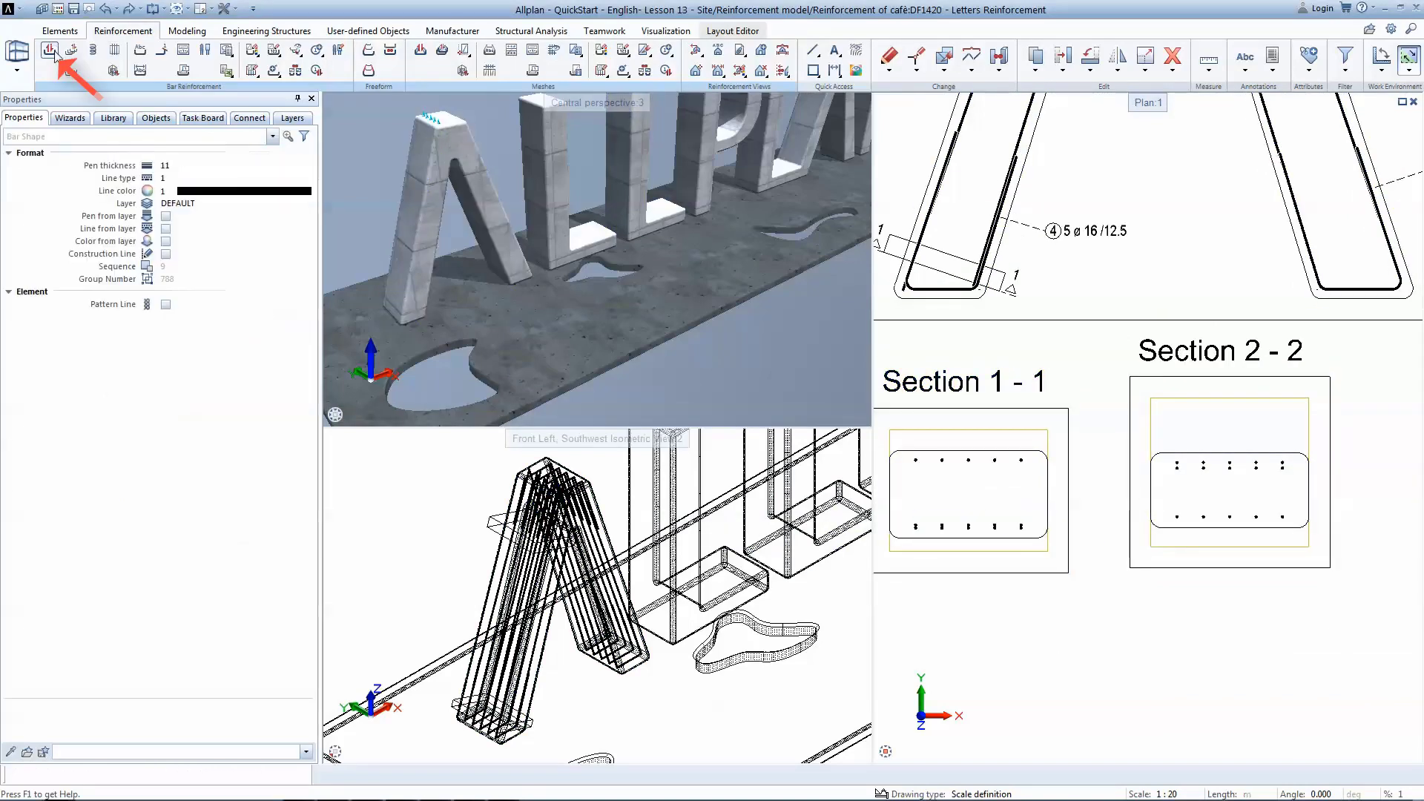
{"action": "left_click", "coordinate": [56, 54]}
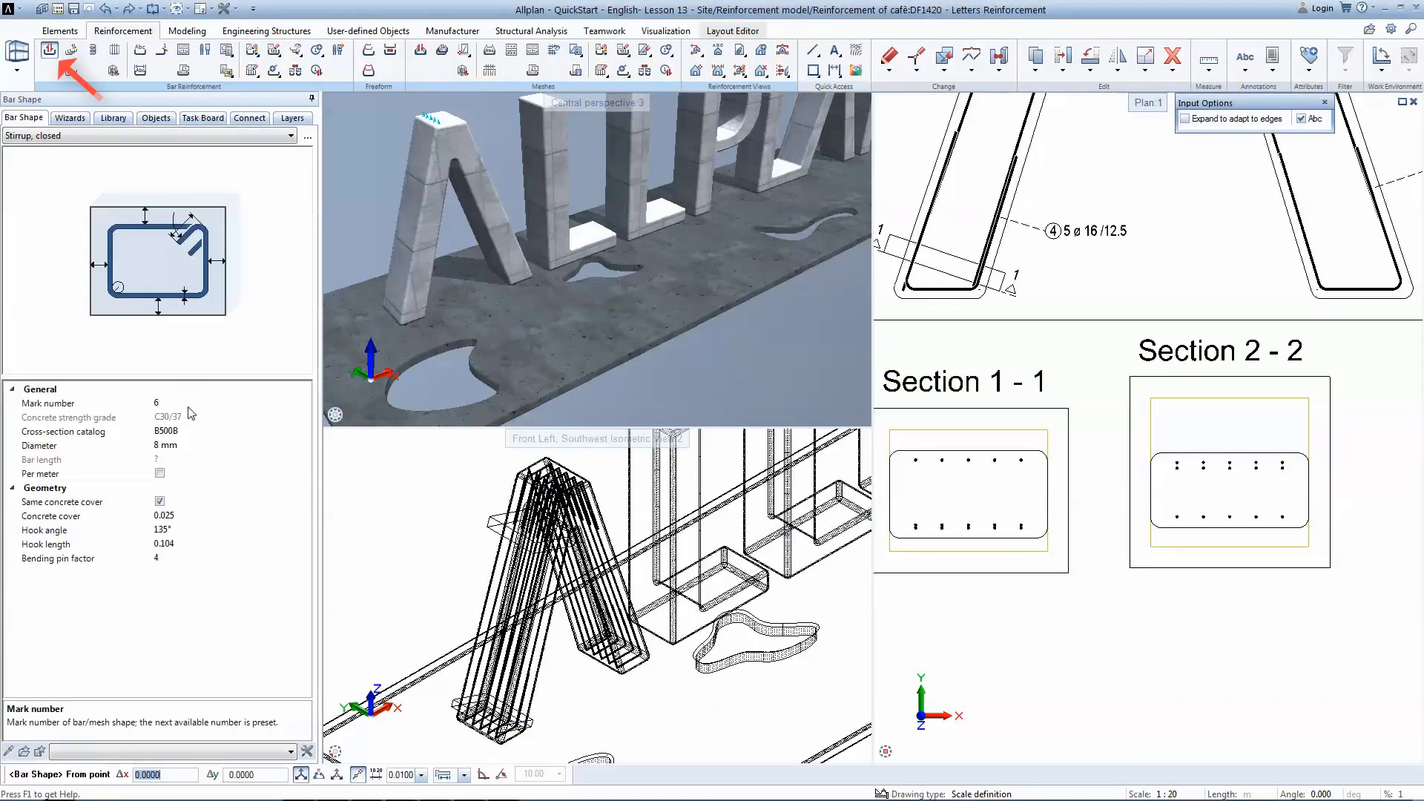
{"action": "left_click", "coordinate": [166, 445]}
{"action": "key", "text": "Return"}
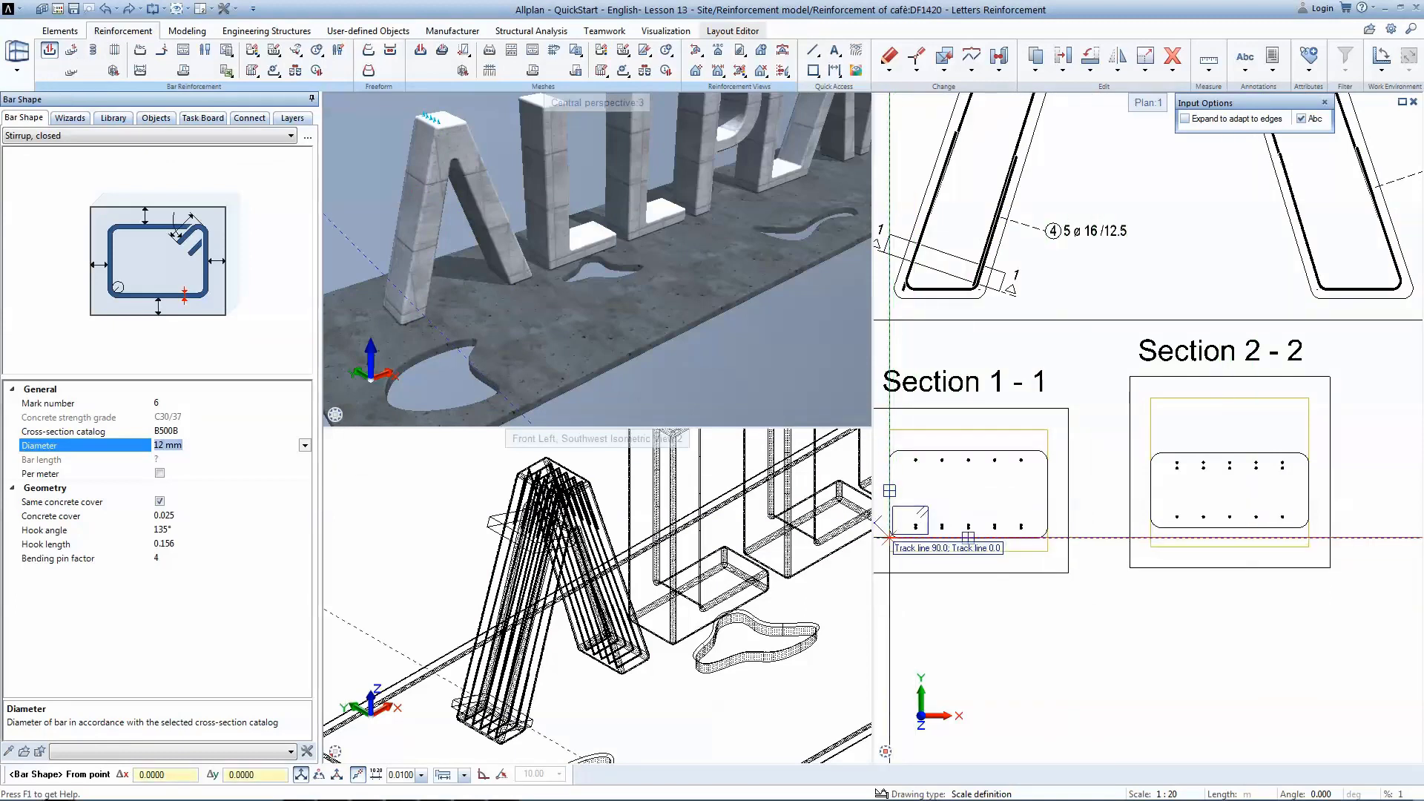
{"action": "left_click", "coordinate": [889, 537]}
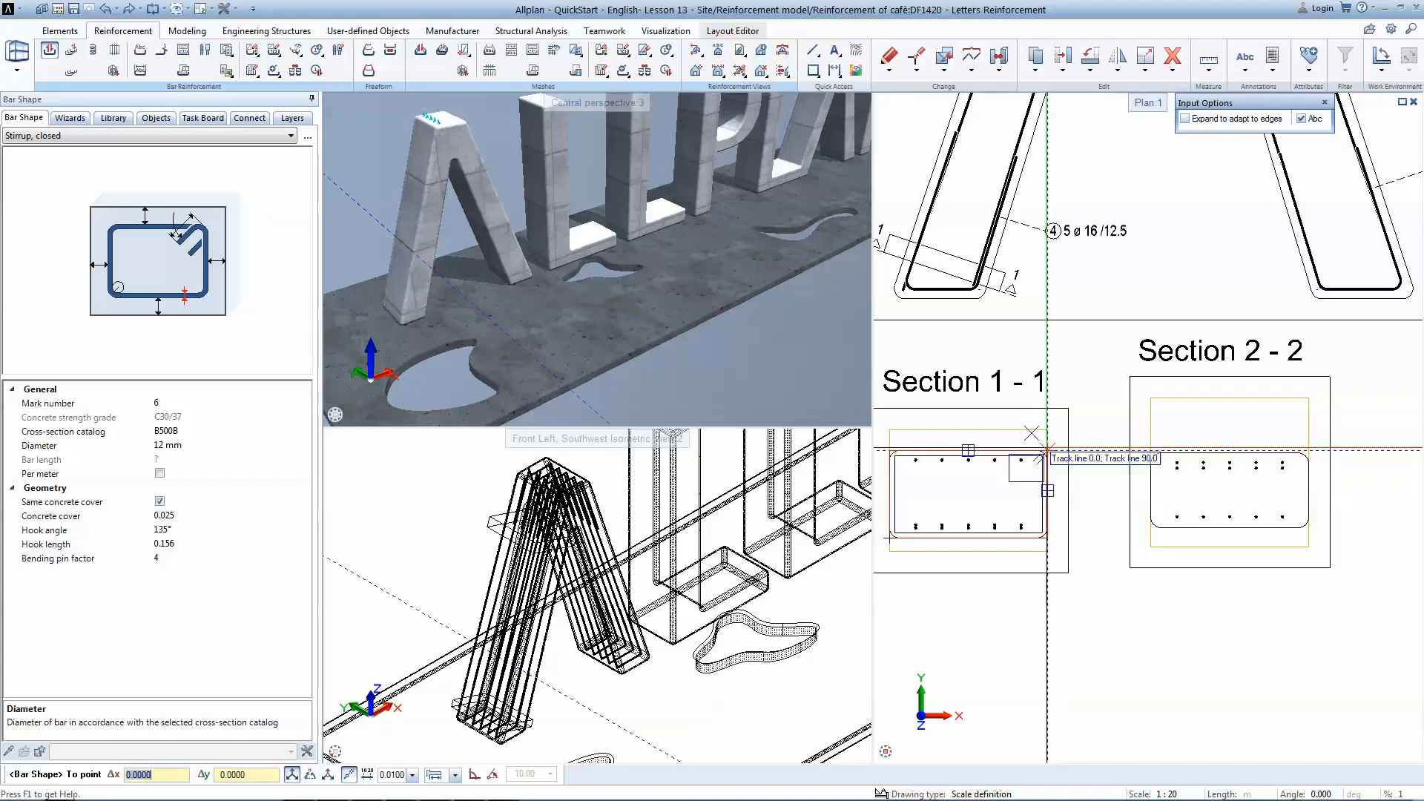
{"action": "left_click", "coordinate": [1046, 448]}
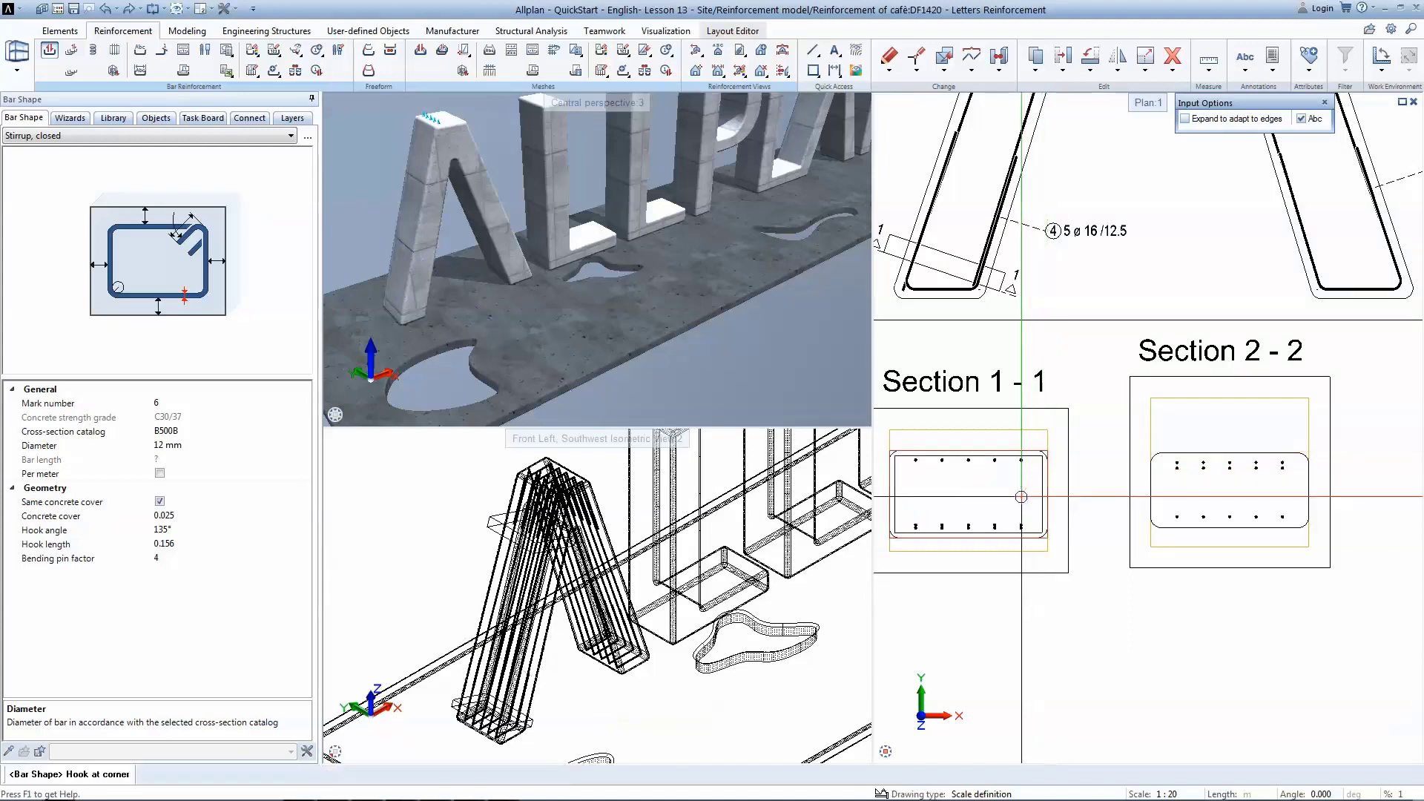
{"action": "left_click", "coordinate": [1008, 486]}
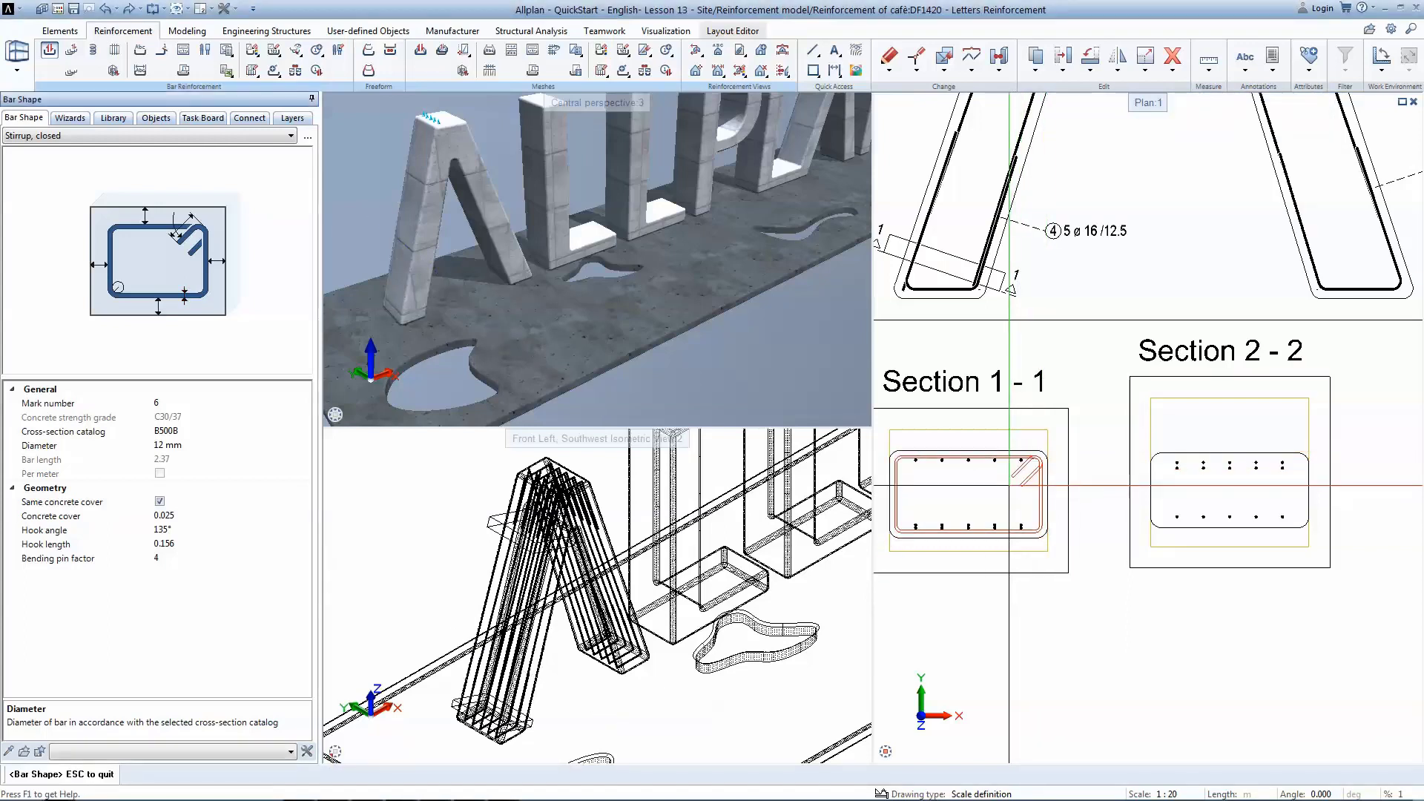
{"action": "key", "text": "Escape"}
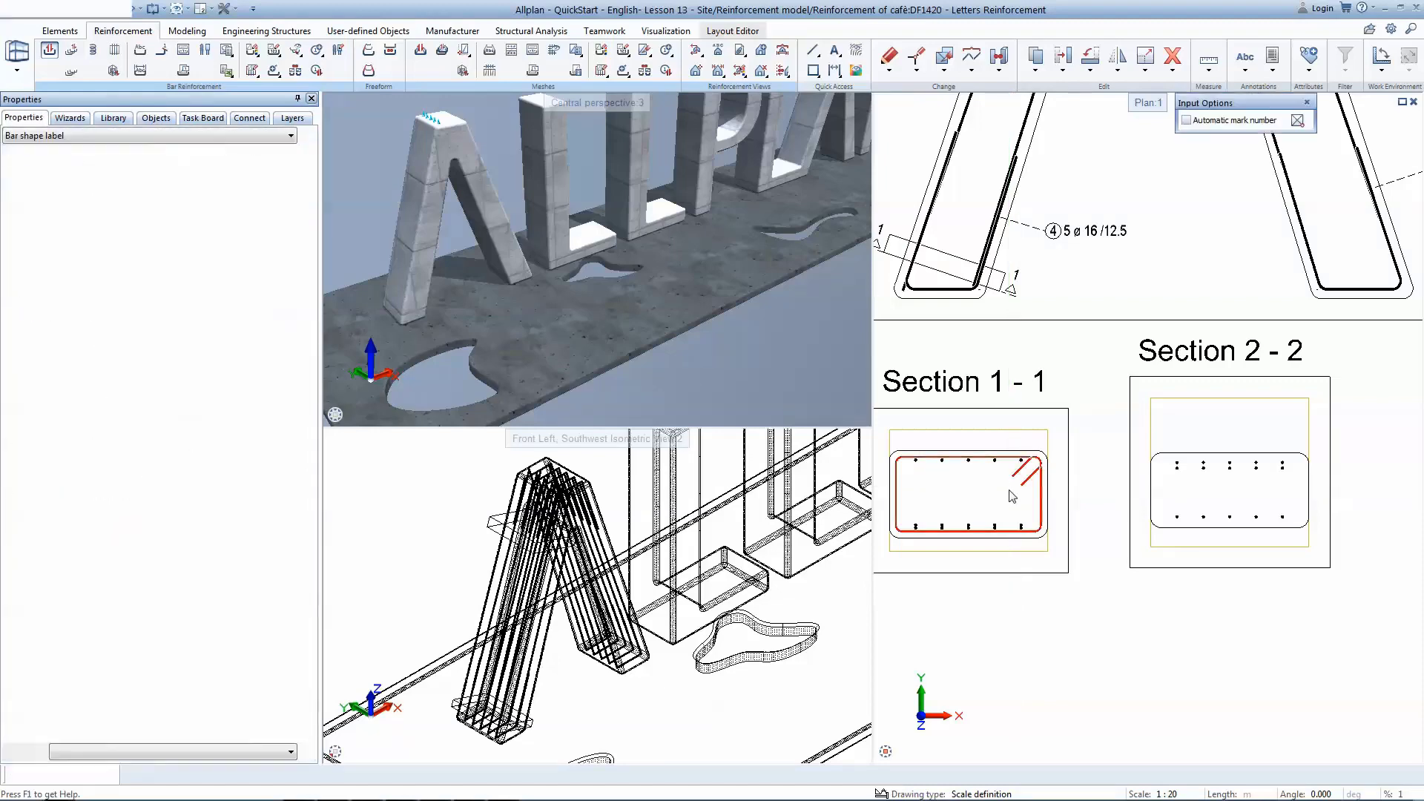
{"action": "left_click", "coordinate": [1025, 610]}
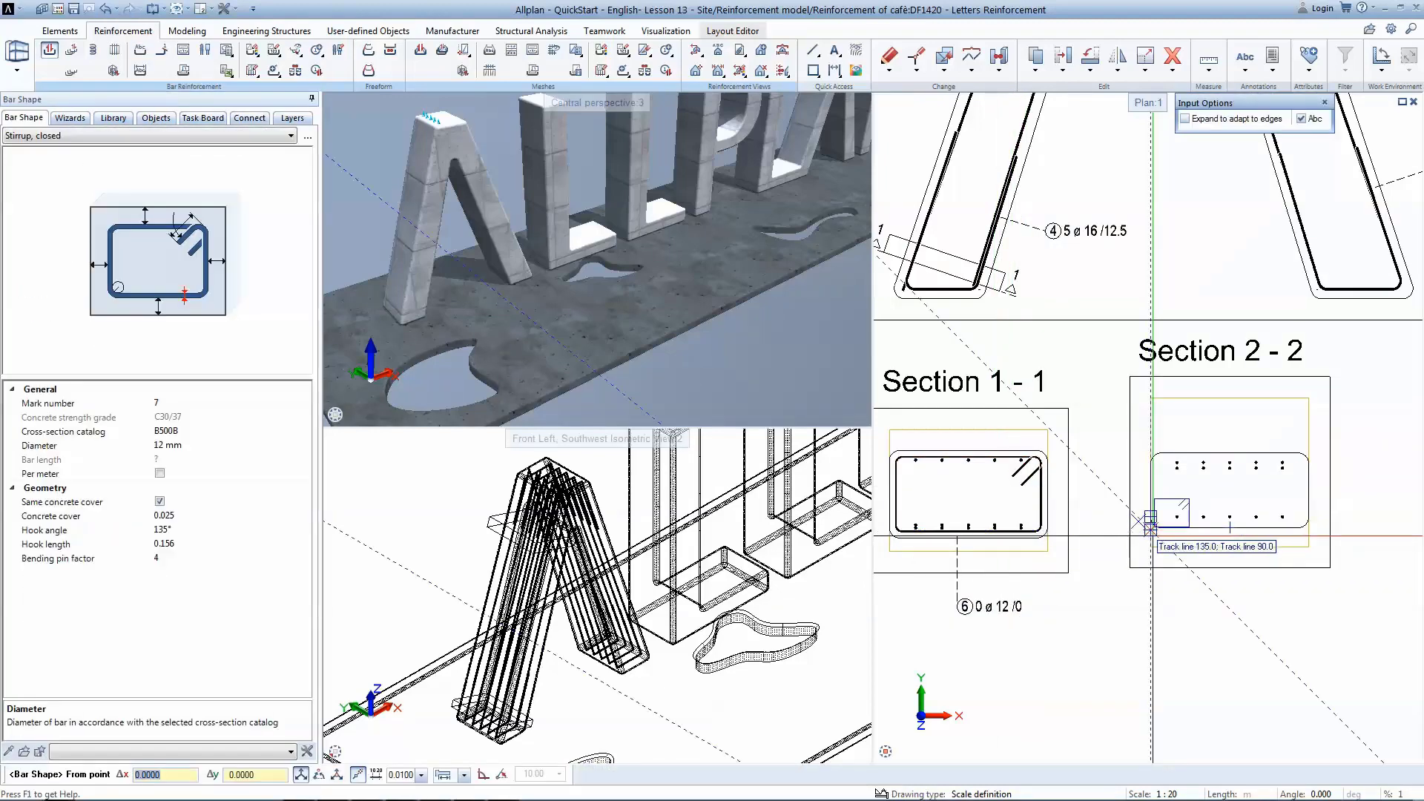
- Draw a closed 12 mm stirrup between opposite outline corners in Section 2 - 2 and place its label below, without placing the bars
{"action": "scroll", "coordinate": [1147, 530], "scroll_direction": "up", "scroll_amount": 2}
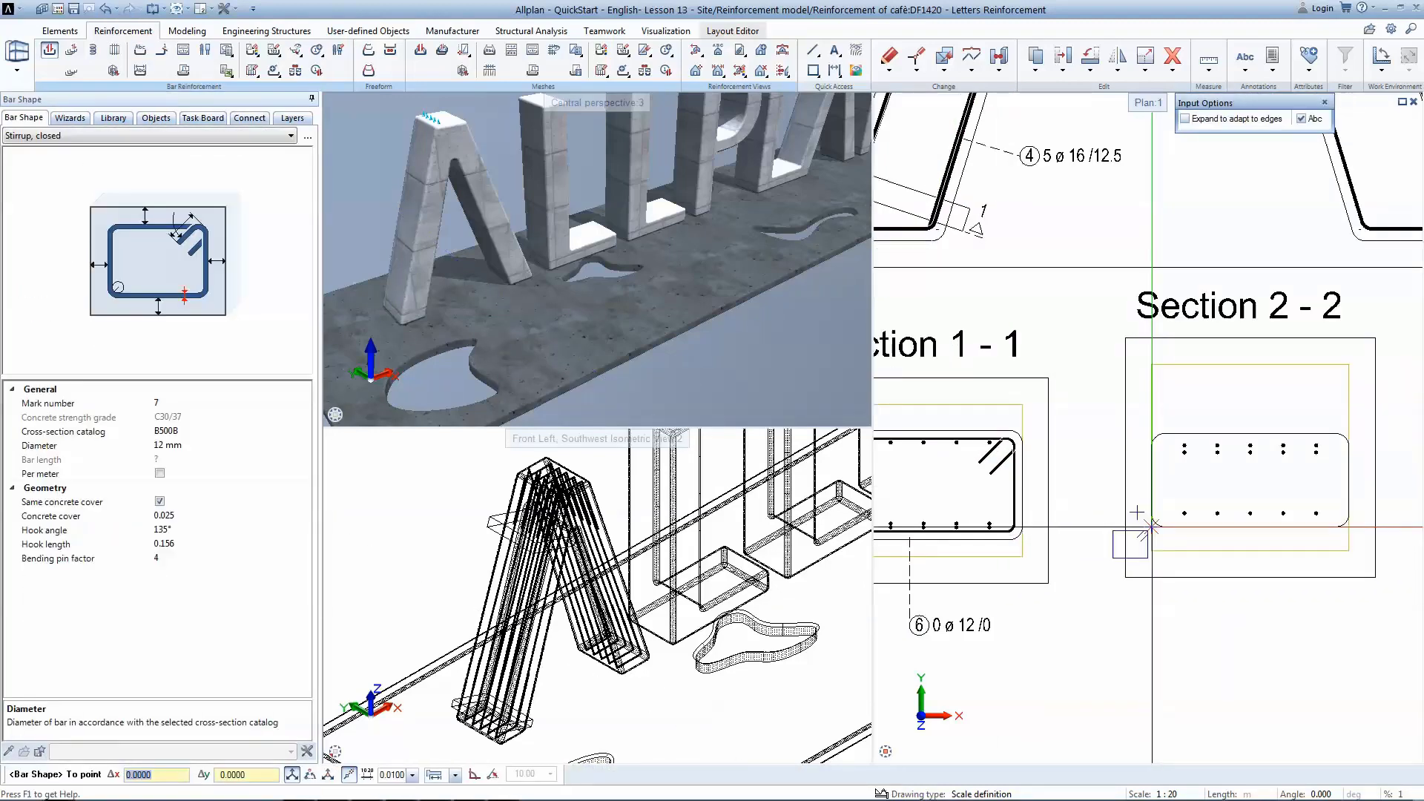
{"action": "left_click", "coordinate": [1349, 433]}
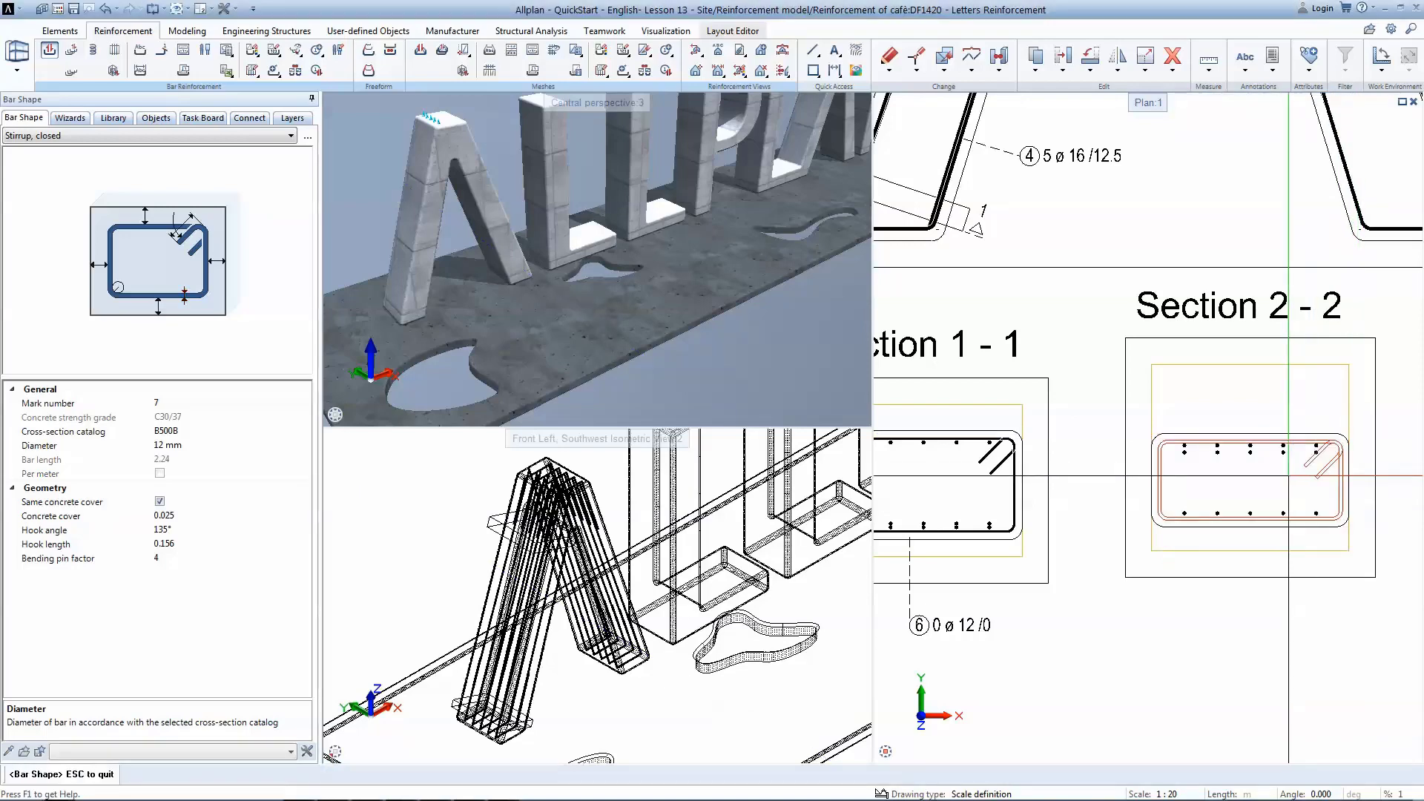
{"action": "key", "text": "Escape"}
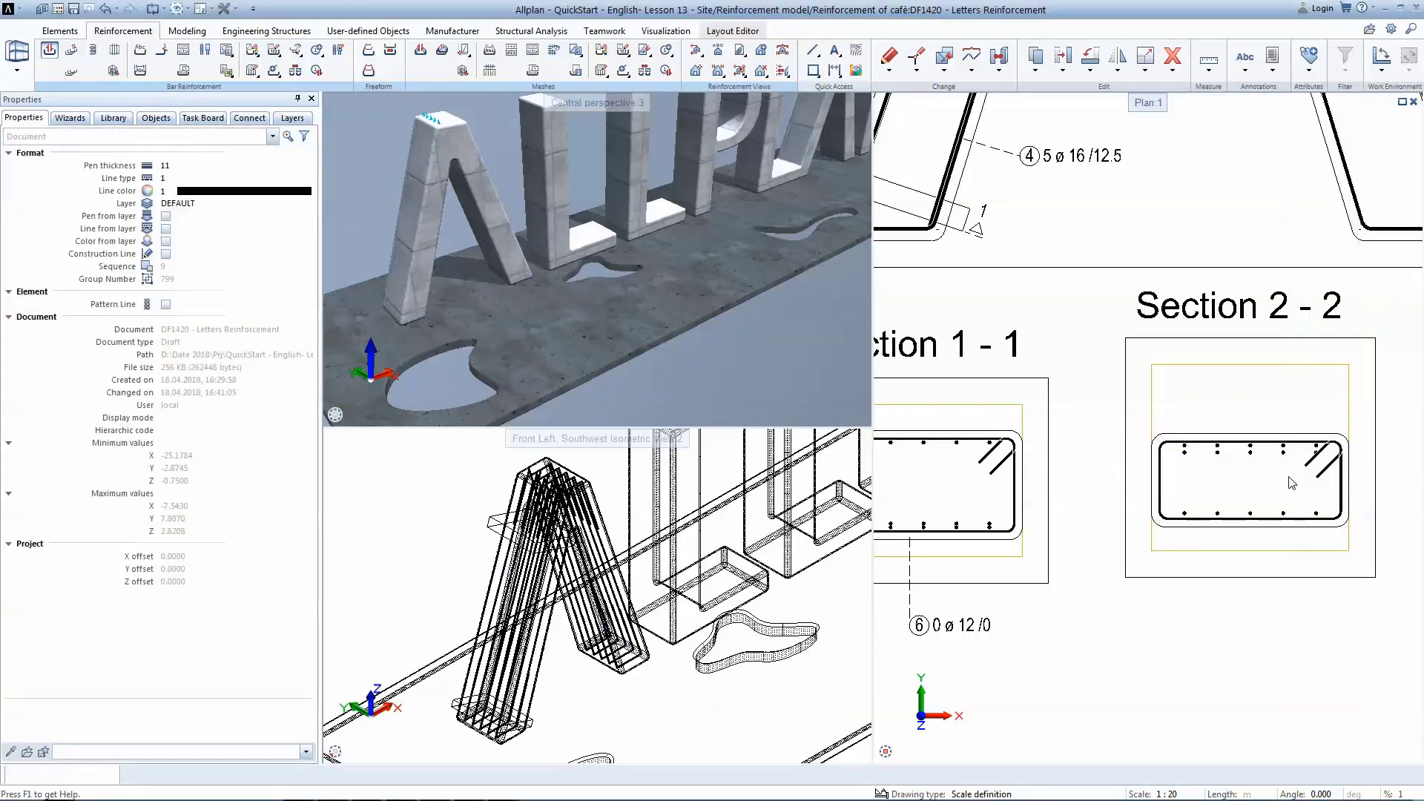
{"action": "scroll", "coordinate": [1214, 474], "scroll_direction": "down", "scroll_amount": 1}
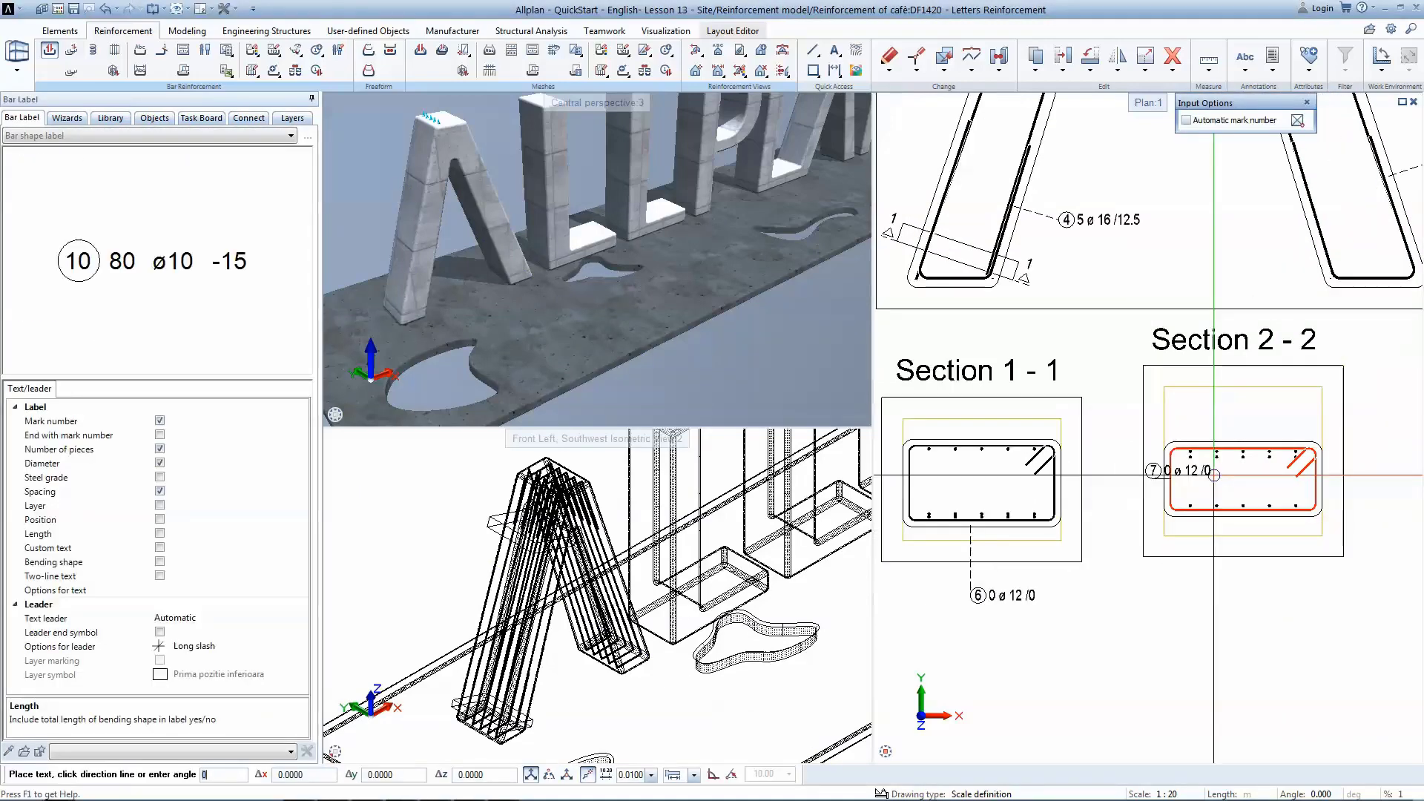
{"action": "left_click", "coordinate": [1299, 585]}
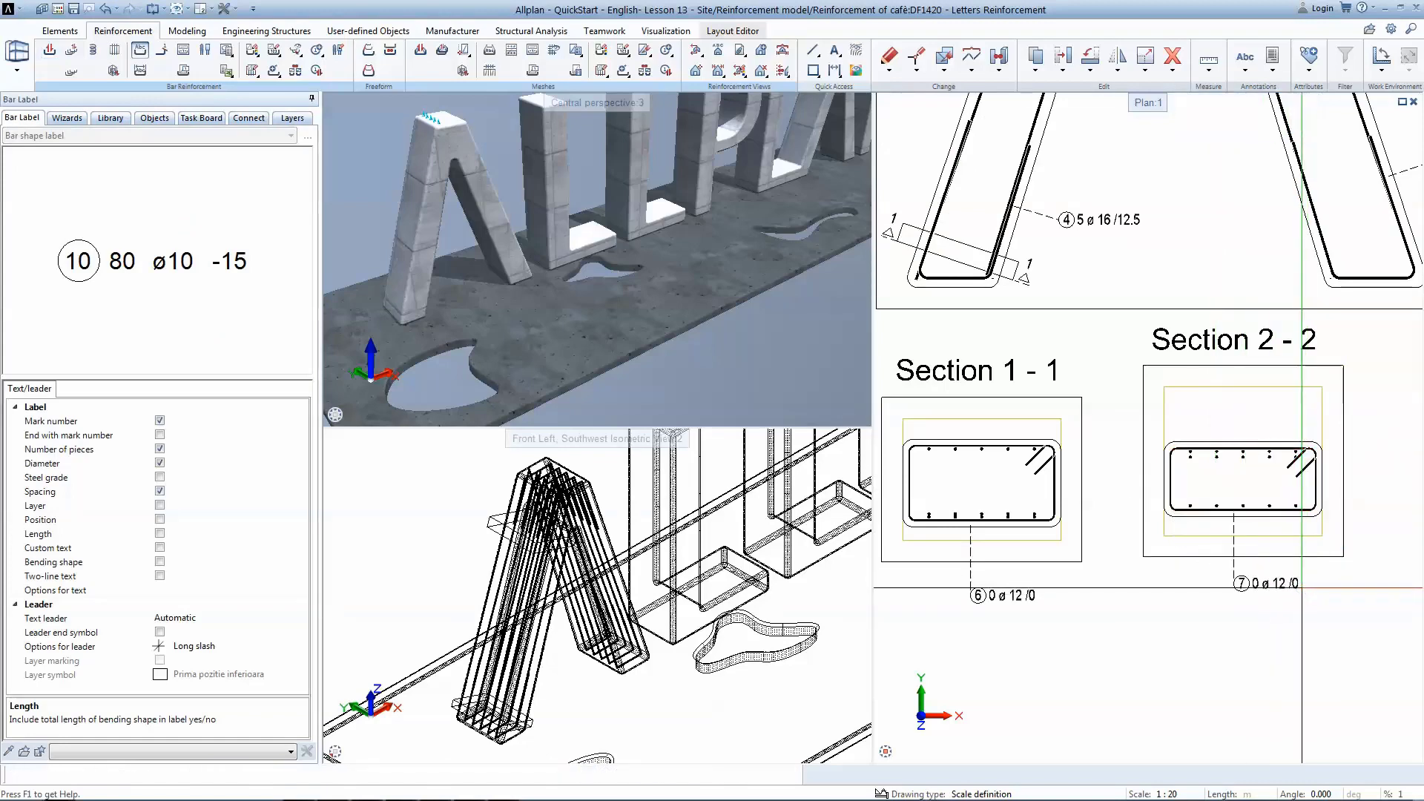
{"action": "key", "text": "Escape"}
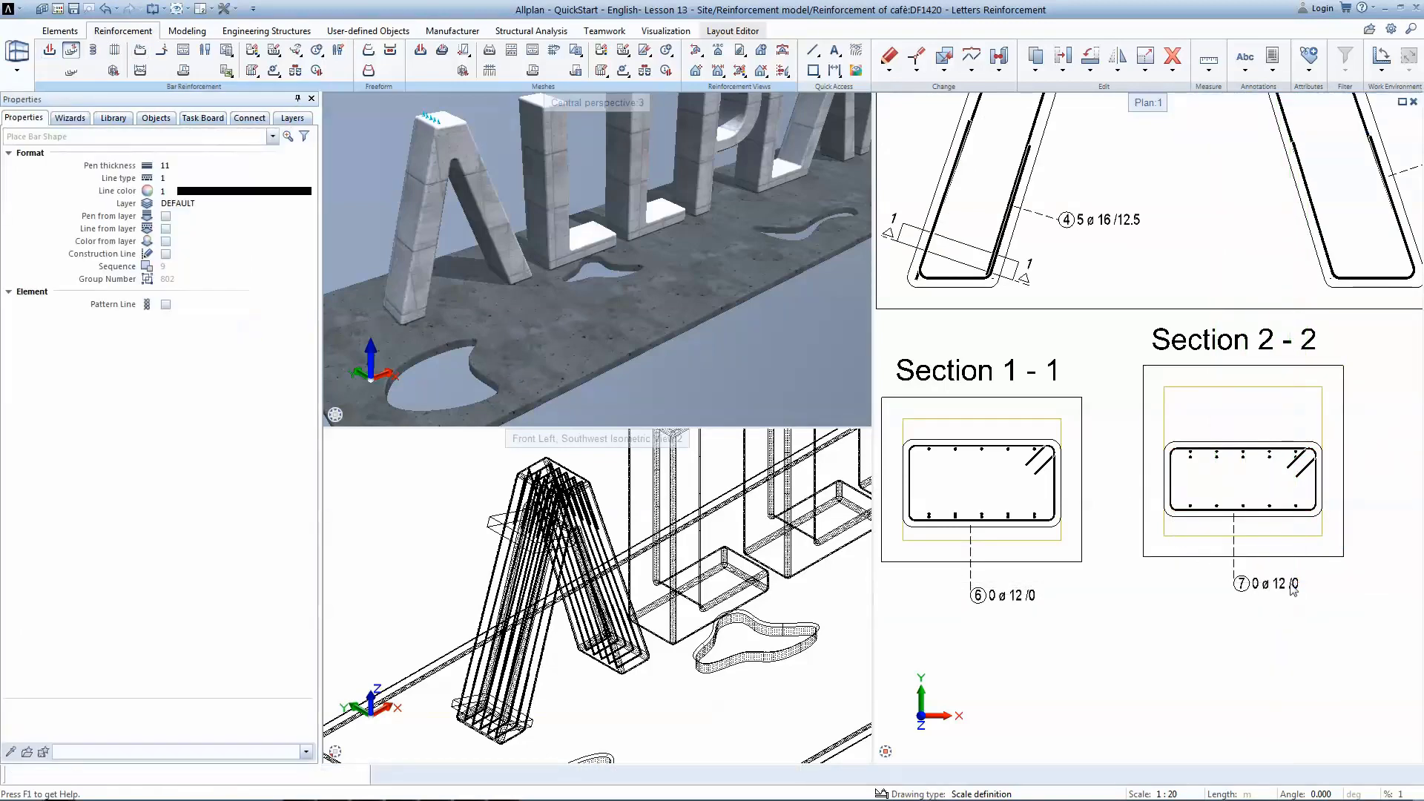
{"action": "key", "text": "Escape"}
- Start sweeping bars along a path, with the Section 1 - 1 and Section 2 - 2 stirrups as the first two sections
{"action": "scroll", "coordinate": [1108, 582], "scroll_direction": "down", "scroll_amount": 2}
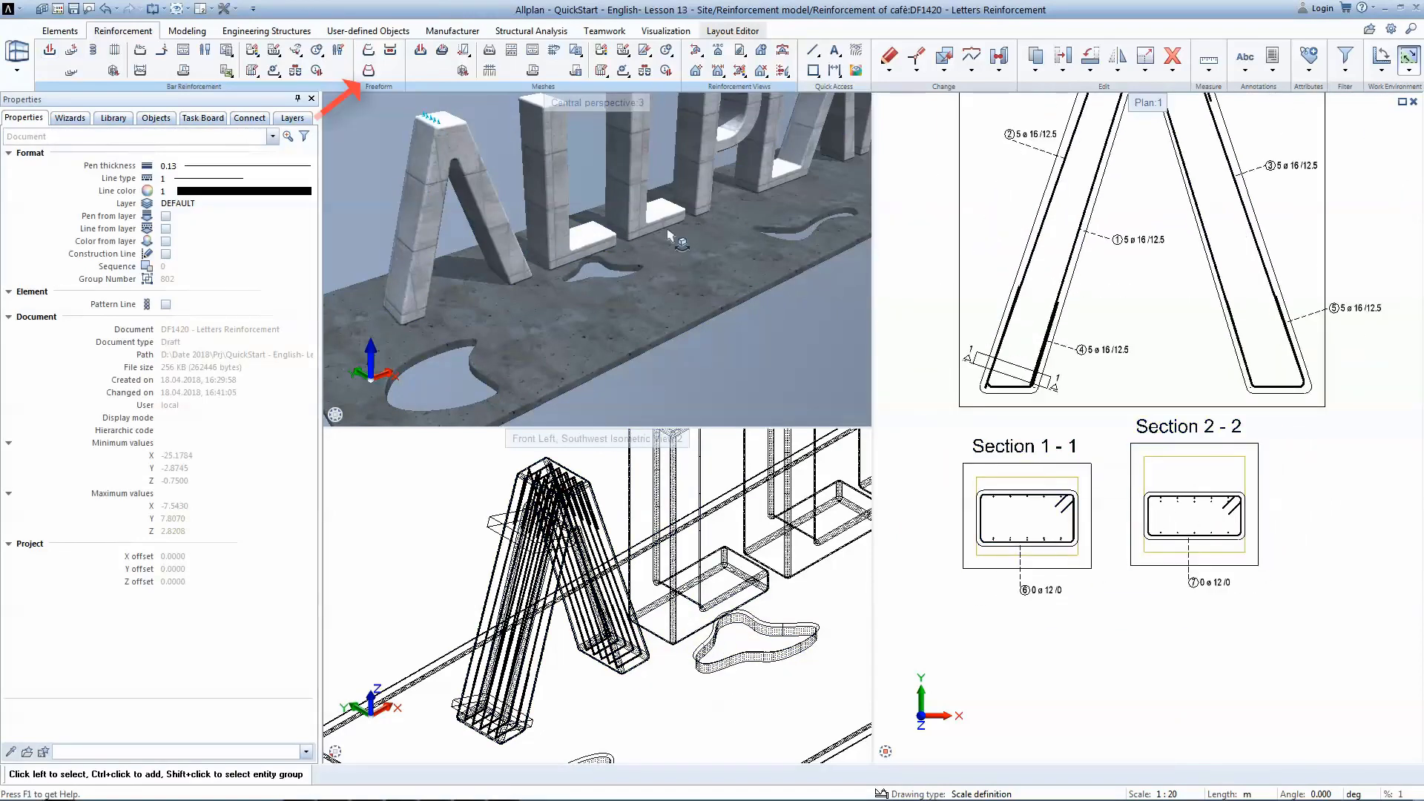
{"action": "left_click", "coordinate": [369, 71]}
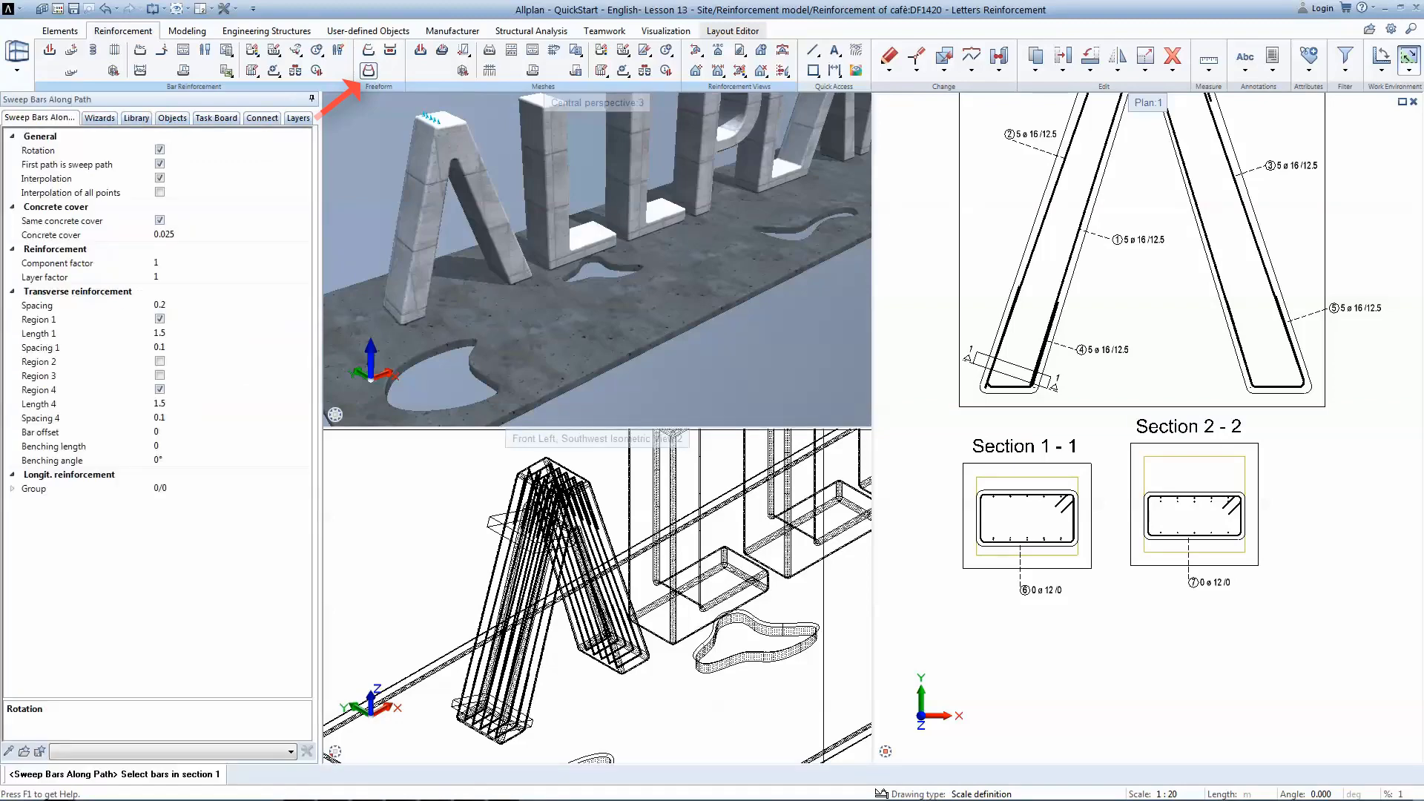
{"action": "left_click", "coordinate": [1074, 523]}
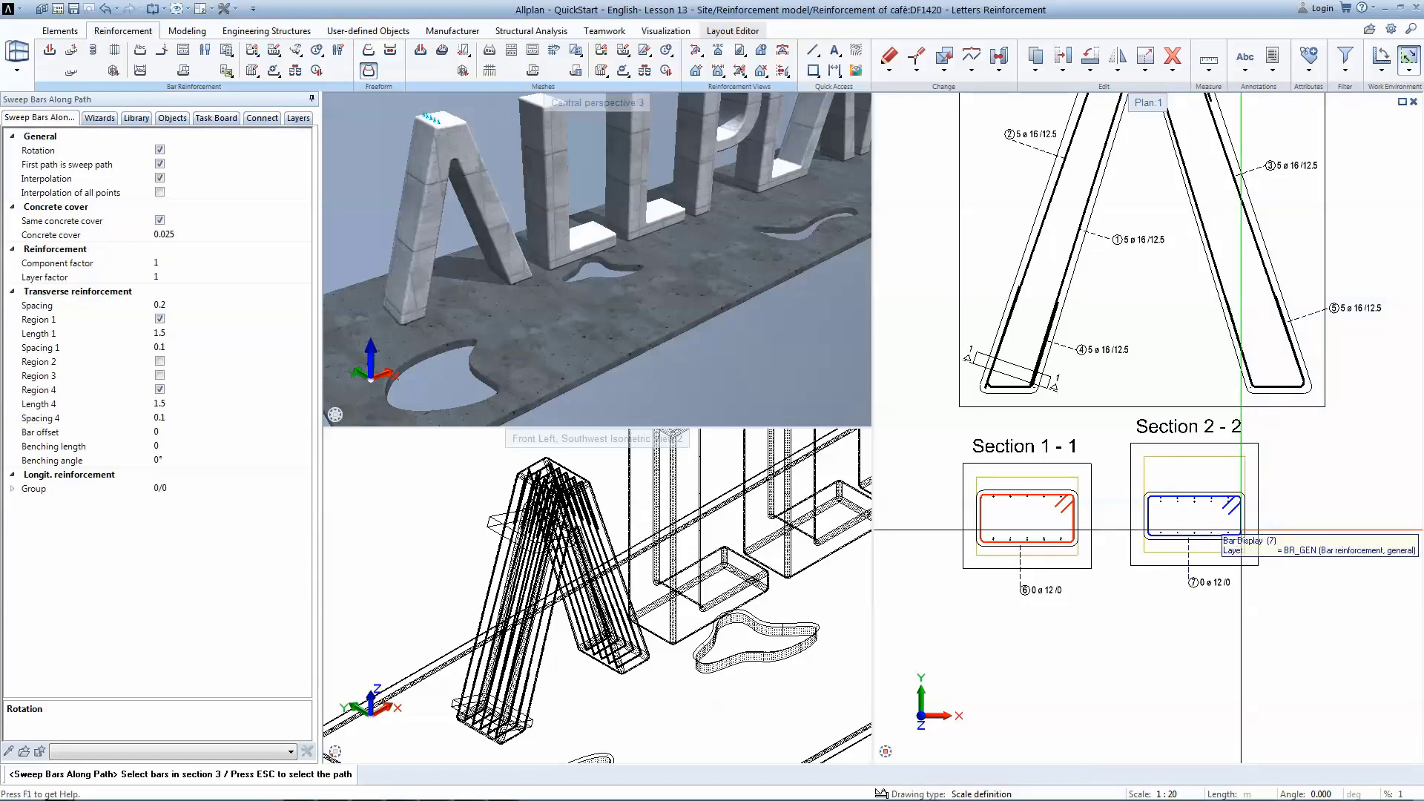
{"action": "left_click", "coordinate": [1241, 530]}
- Select the four long edges of the letter A's left leg in the isometric view as paths and generate the stirrup sweep
{"action": "scroll", "coordinate": [519, 695], "scroll_direction": "up", "scroll_amount": 2}
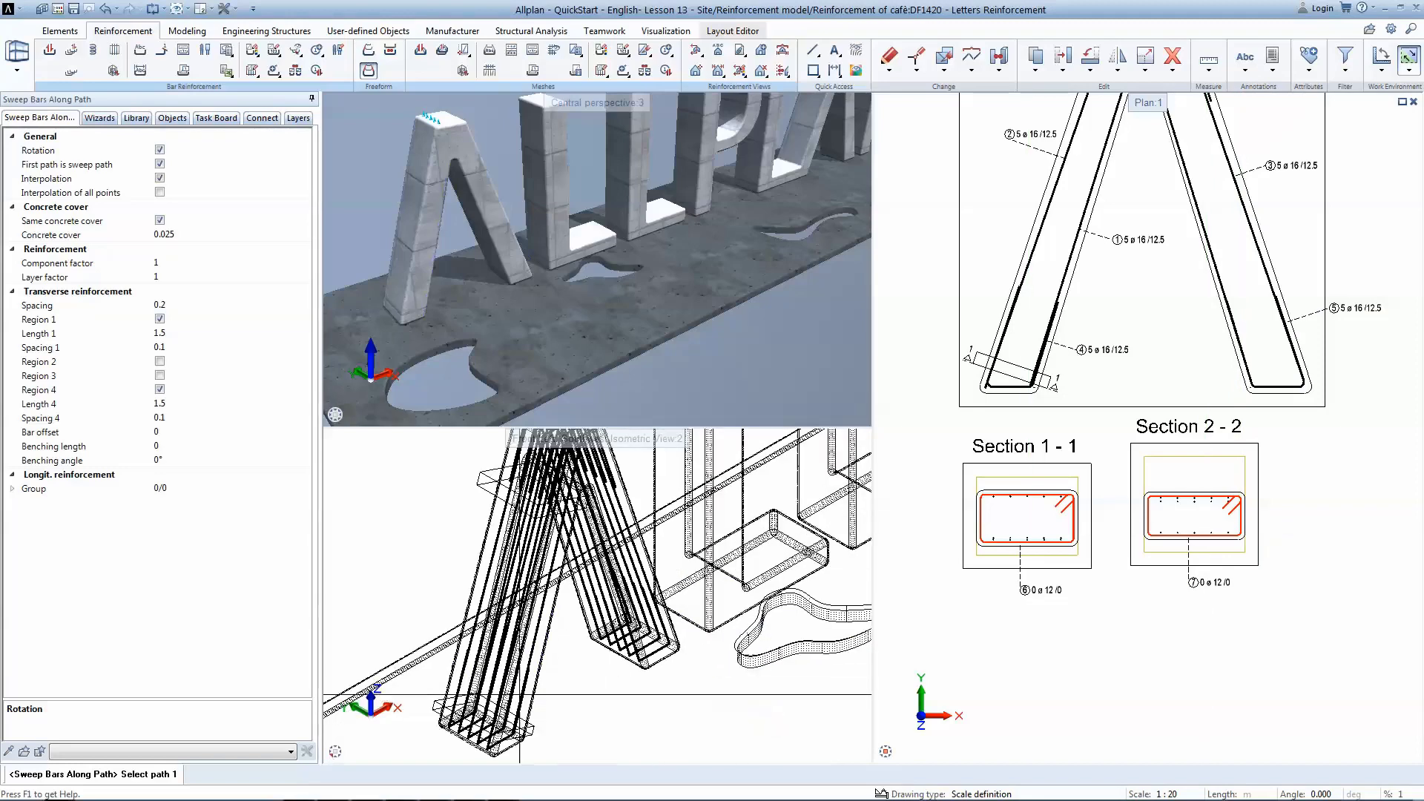
{"action": "scroll", "coordinate": [519, 694], "scroll_direction": "up", "scroll_amount": 1}
{"action": "scroll", "coordinate": [381, 582], "scroll_direction": "up", "scroll_amount": 1}
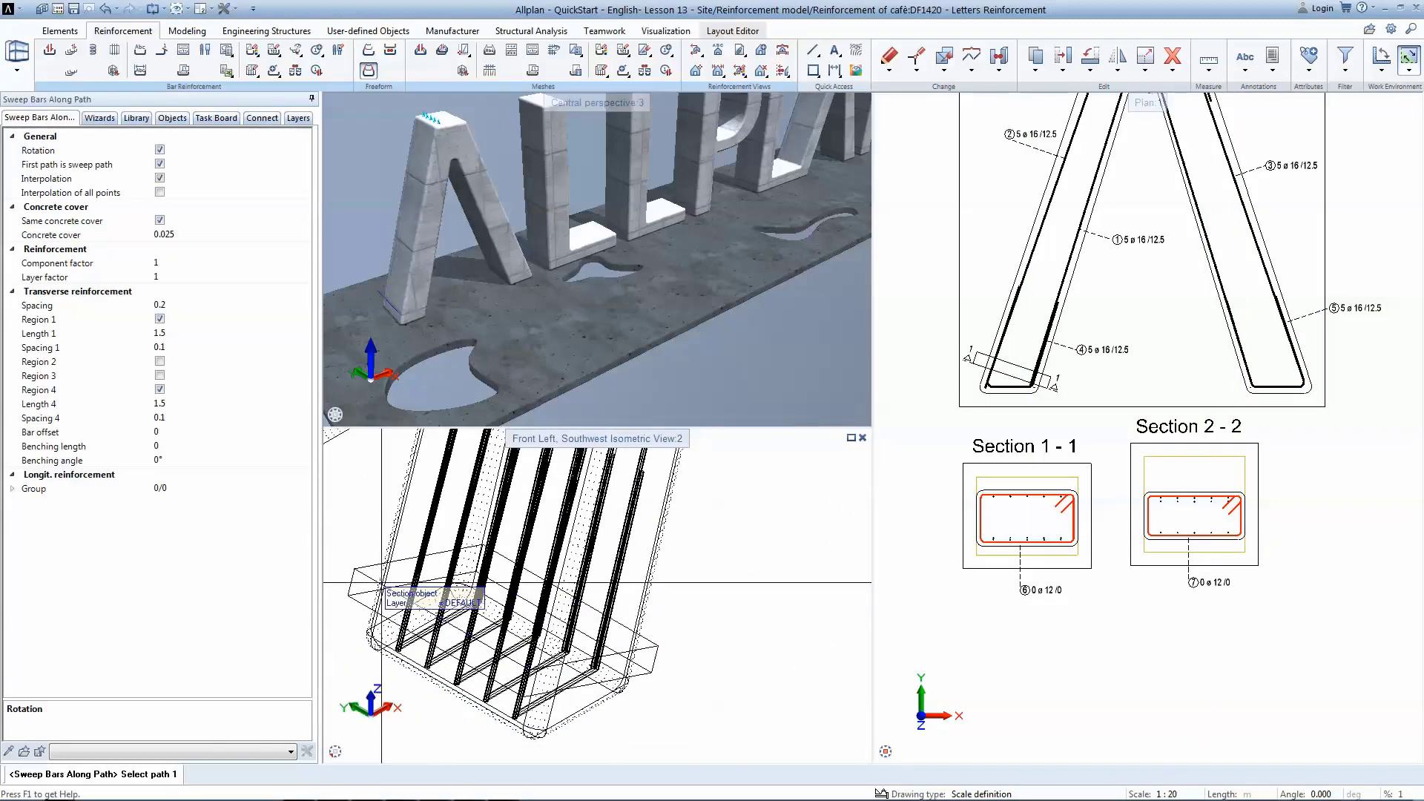
{"action": "scroll", "coordinate": [381, 582], "scroll_direction": "up", "scroll_amount": 1}
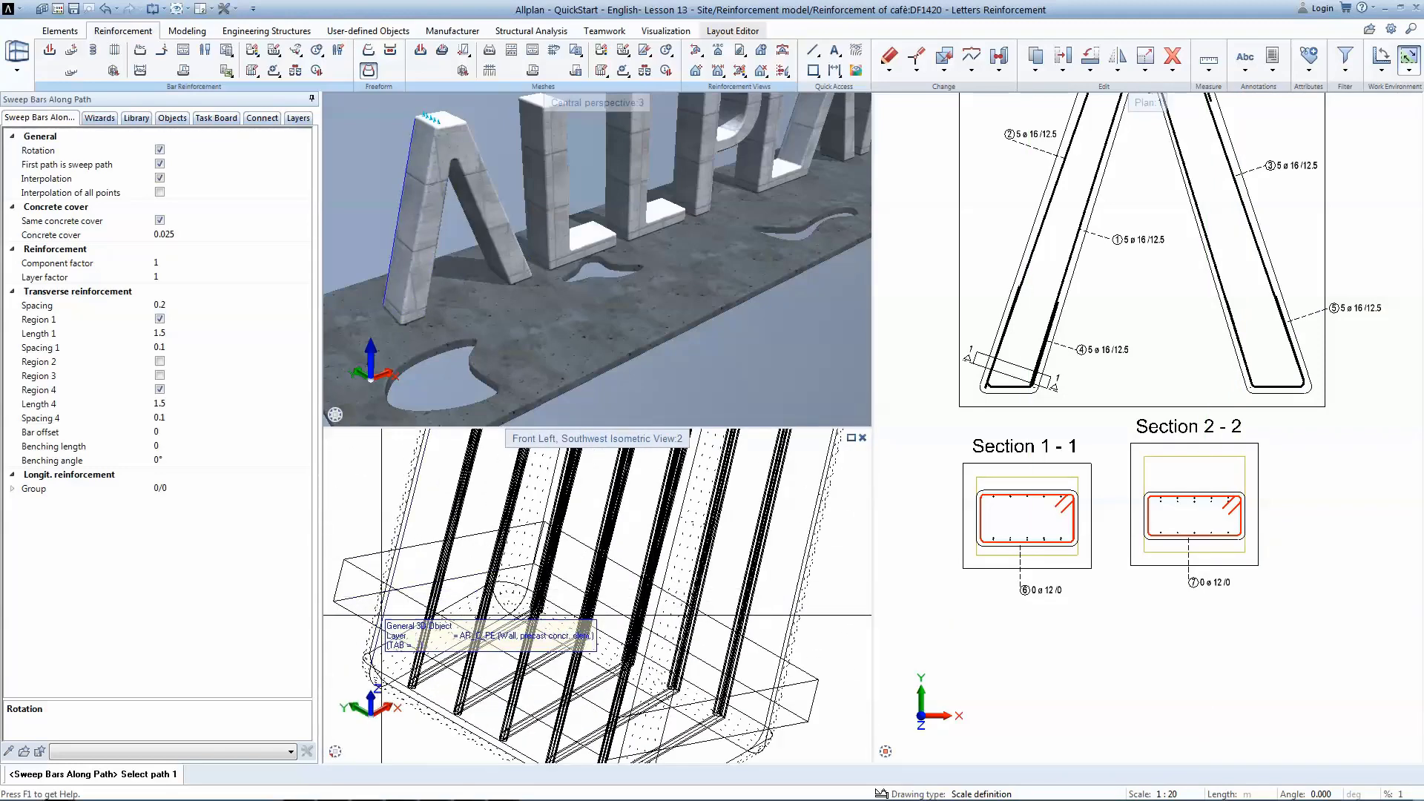
{"action": "left_click", "coordinate": [381, 614]}
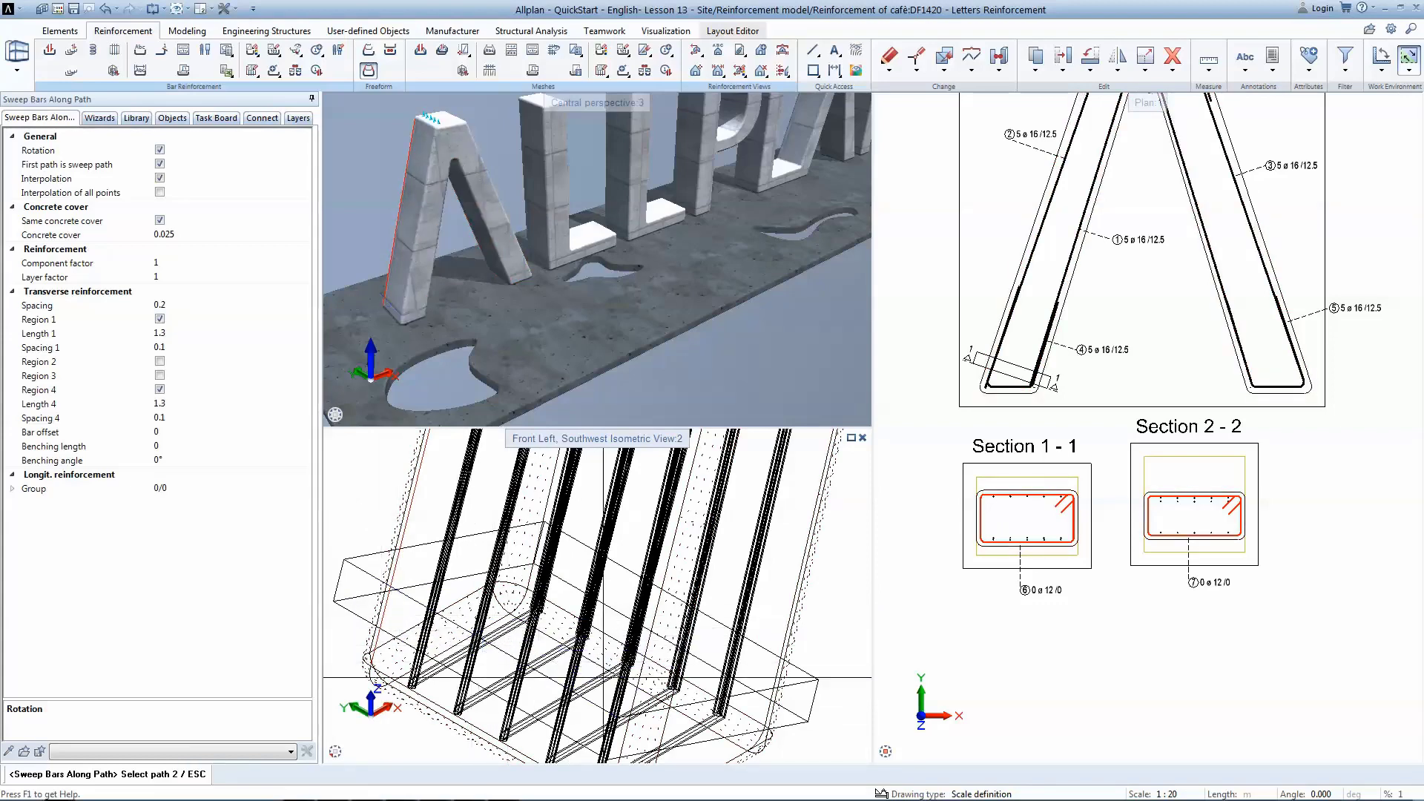
{"action": "left_click", "coordinate": [783, 636]}
{"action": "left_click", "coordinate": [783, 635]}
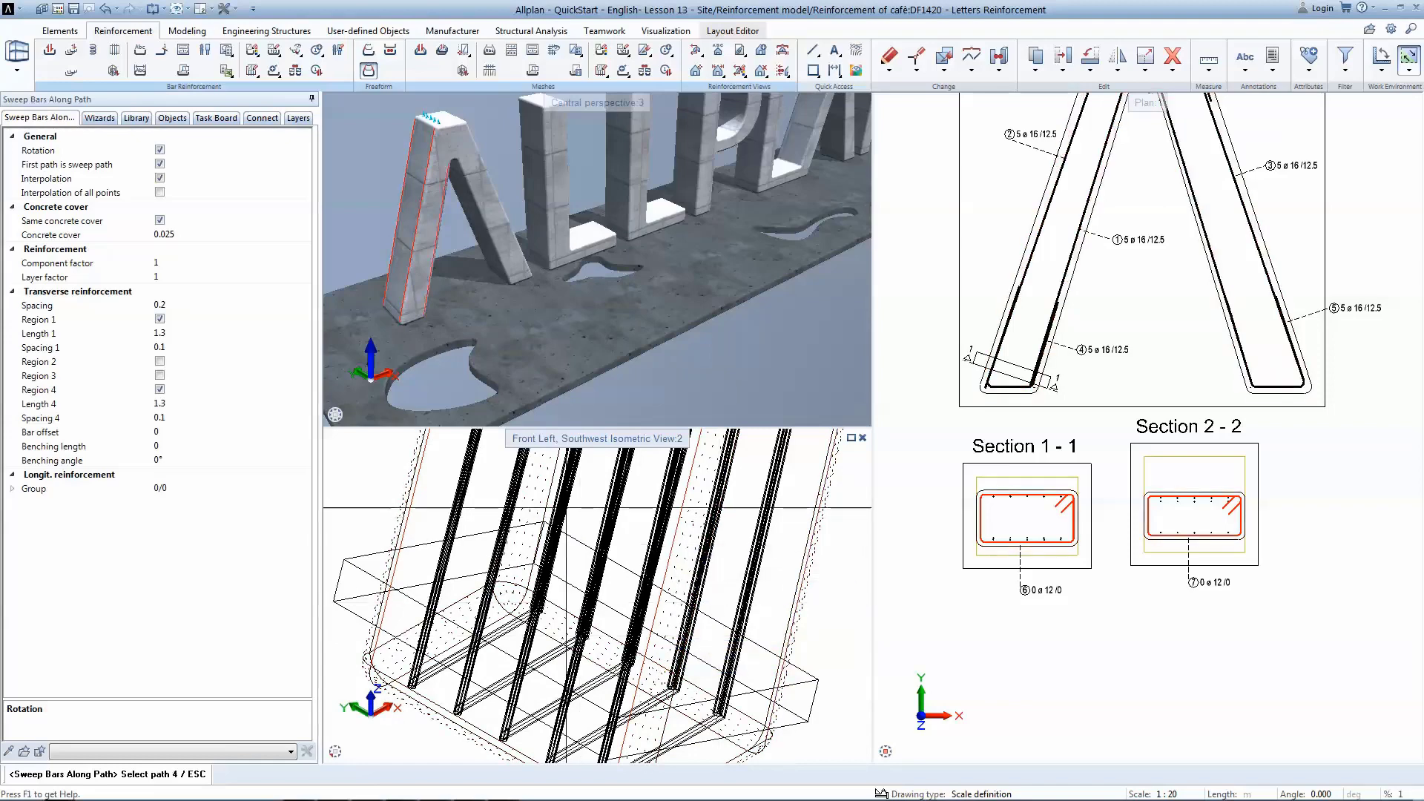
{"action": "left_click", "coordinate": [548, 494]}
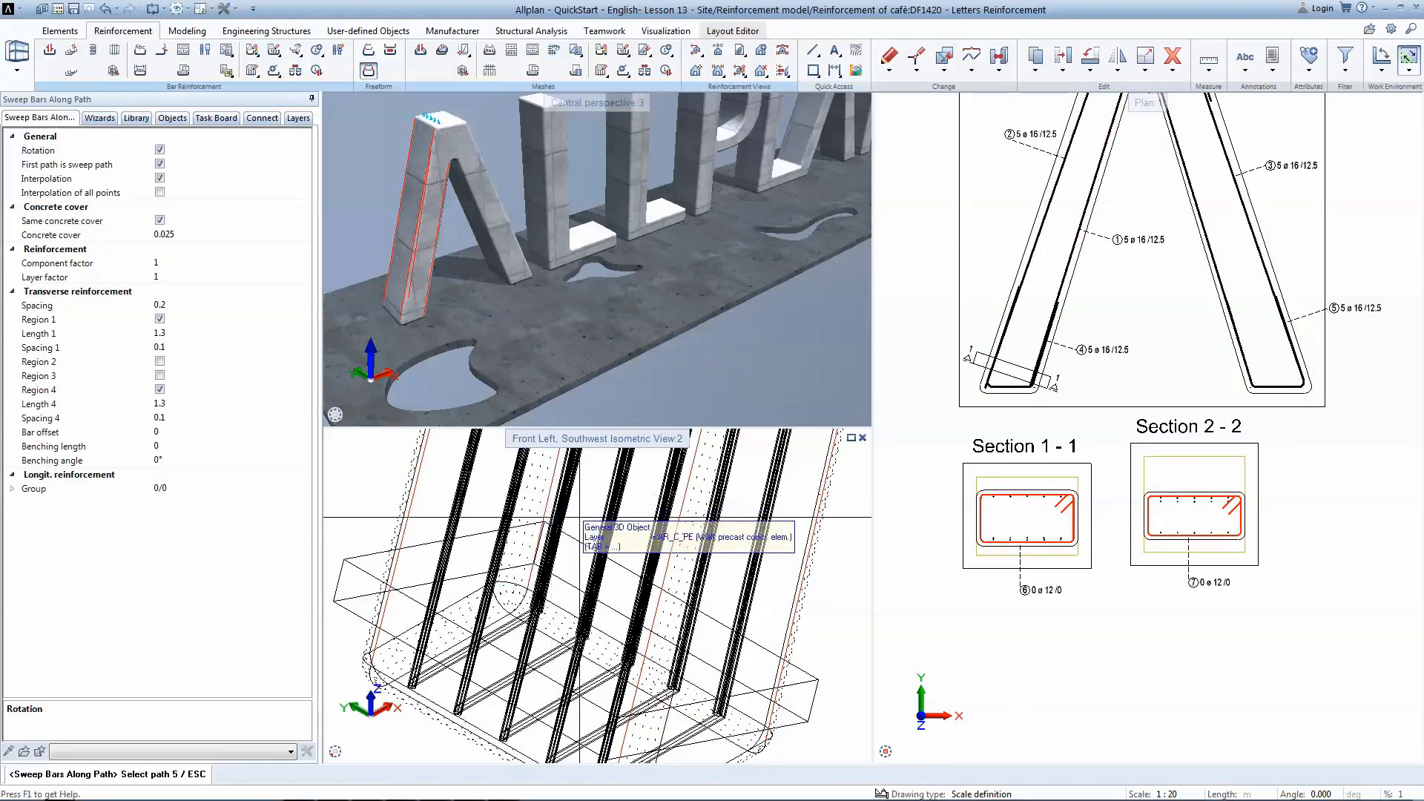
{"action": "key", "text": "Escape"}
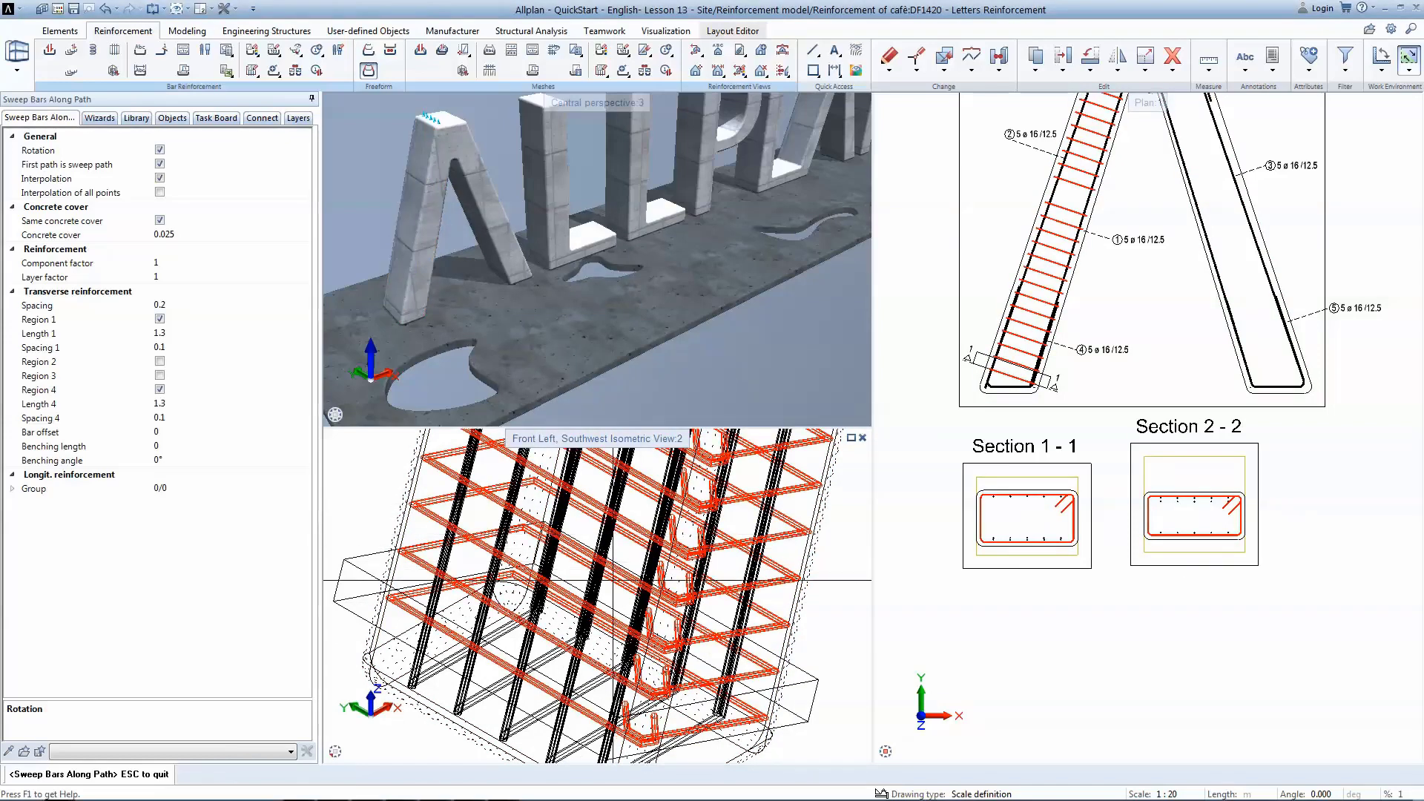
- Switch off regions 1 and 4 of the left leg's transverse reinforcement and apply a uniform stirrup spacing of 0.15
{"action": "scroll", "coordinate": [662, 592], "scroll_direction": "down", "scroll_amount": 5}
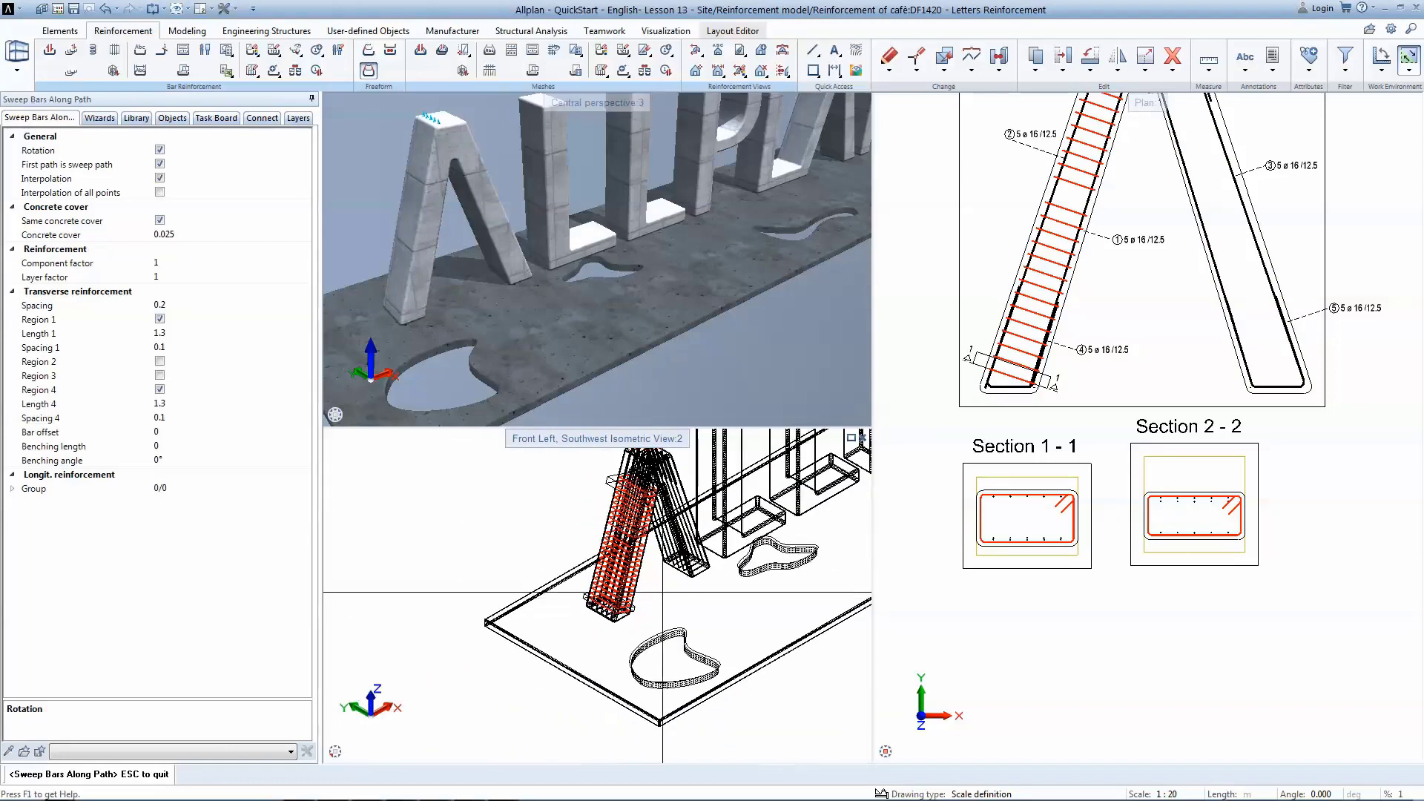
{"action": "scroll", "coordinate": [1076, 297], "scroll_direction": "down", "scroll_amount": 5}
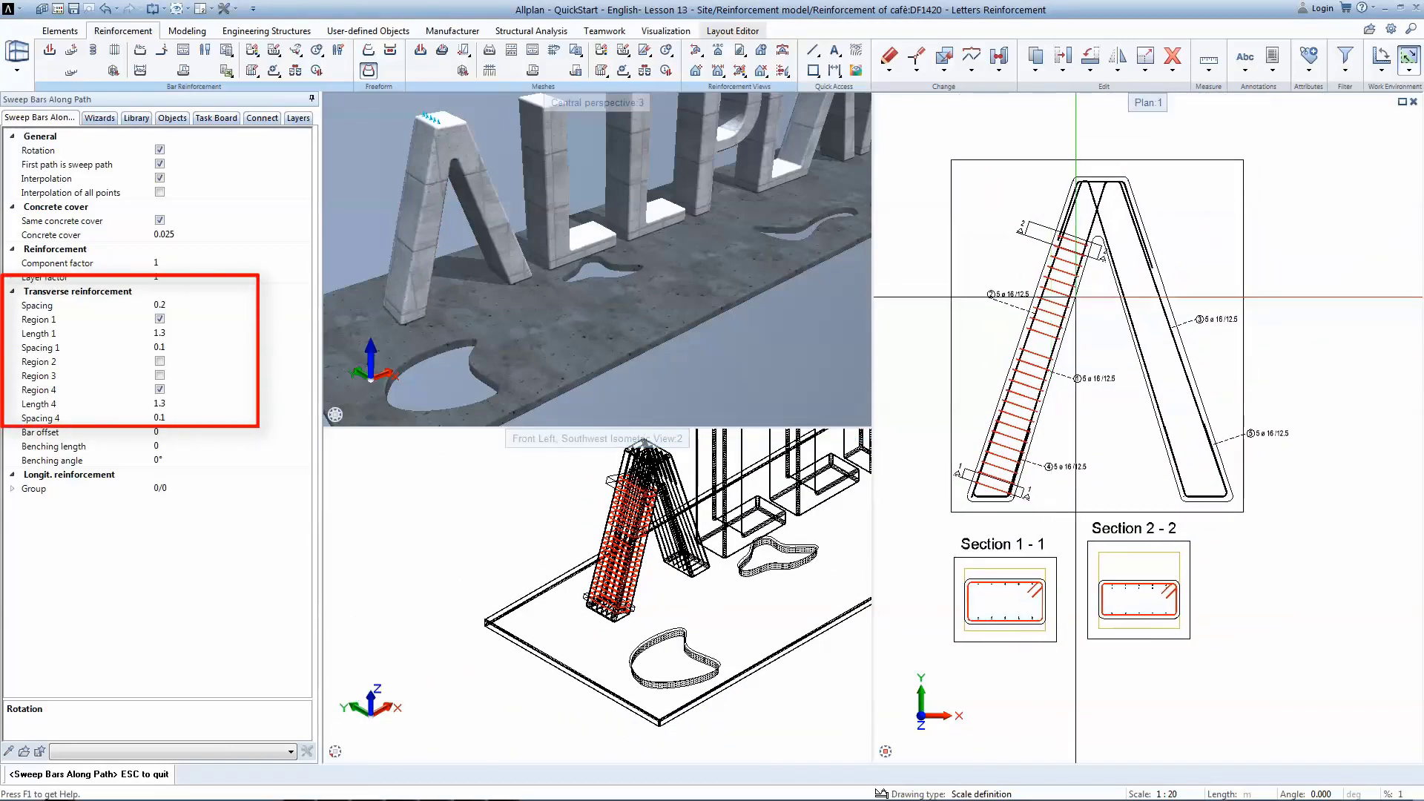
{"action": "scroll", "coordinate": [1075, 297], "scroll_direction": "up", "scroll_amount": 2}
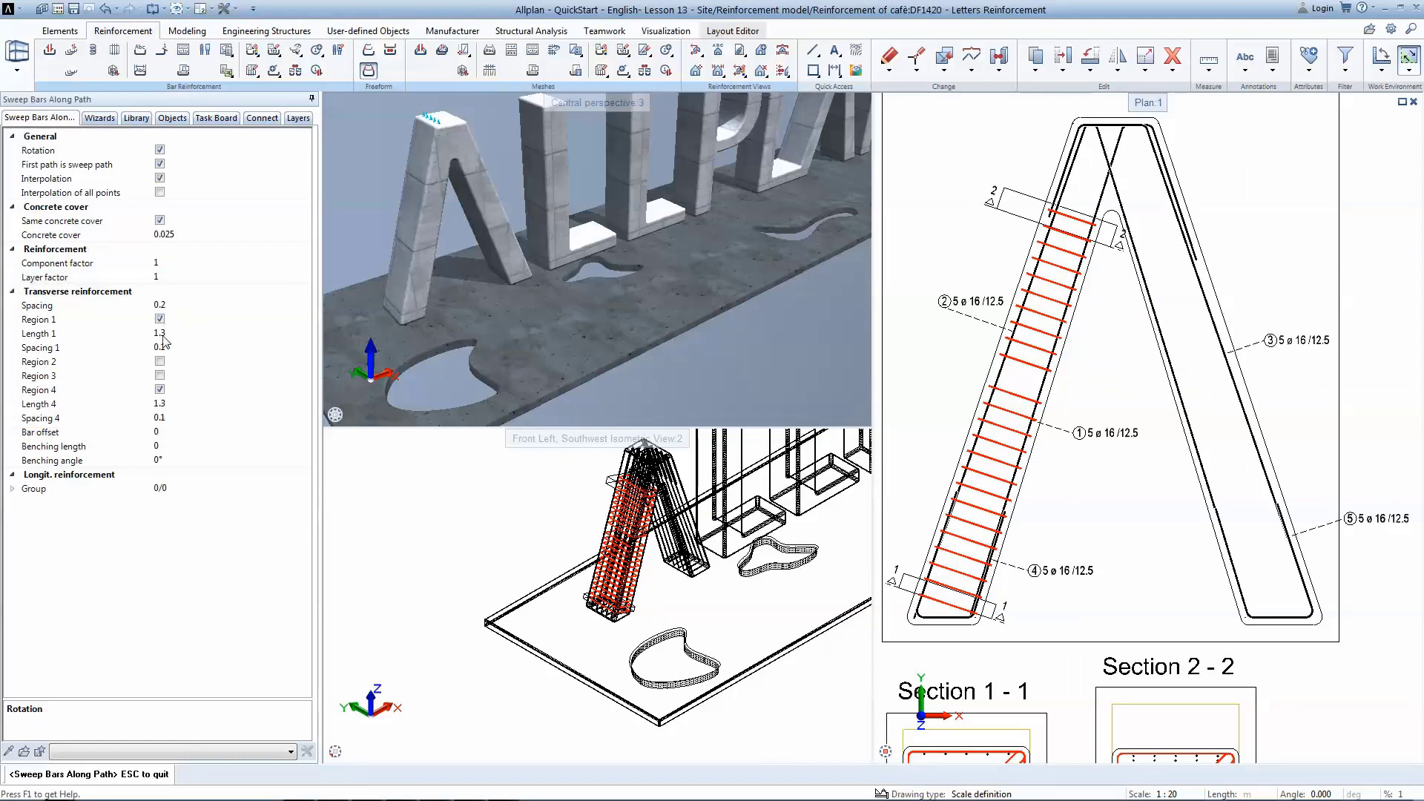
{"action": "left_click", "coordinate": [160, 389]}
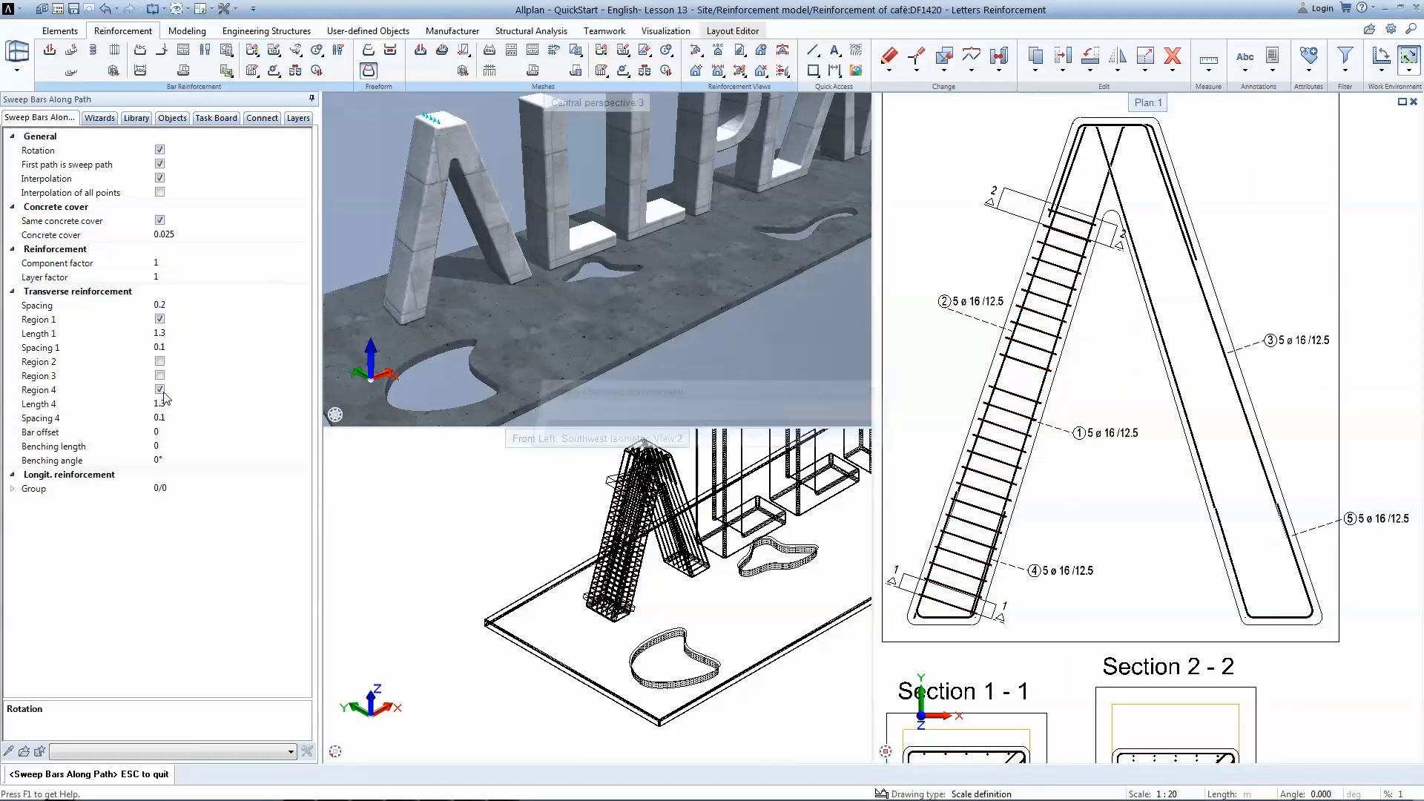
{"action": "left_click", "coordinate": [160, 318]}
{"action": "left_click", "coordinate": [166, 305]}
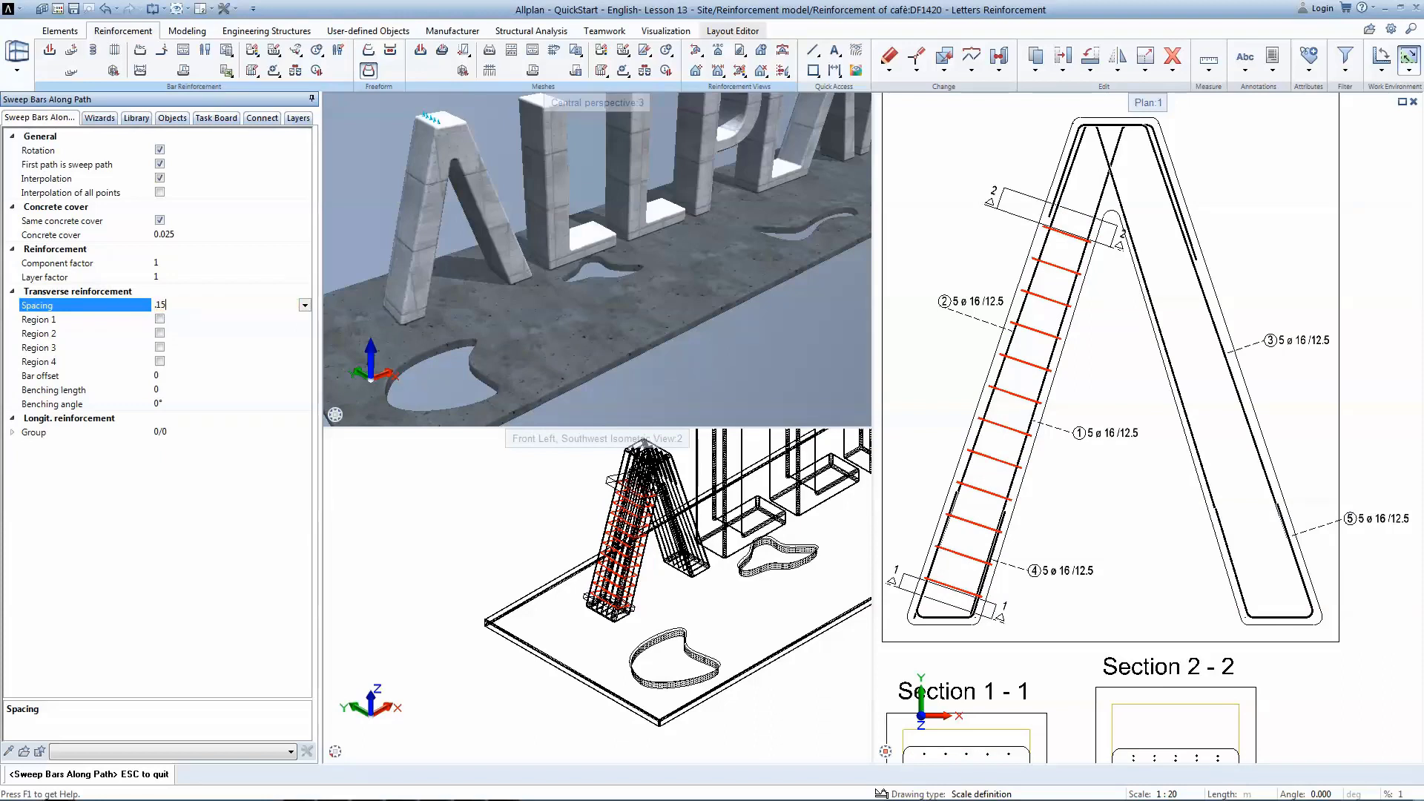
{"action": "key", "text": "Return"}
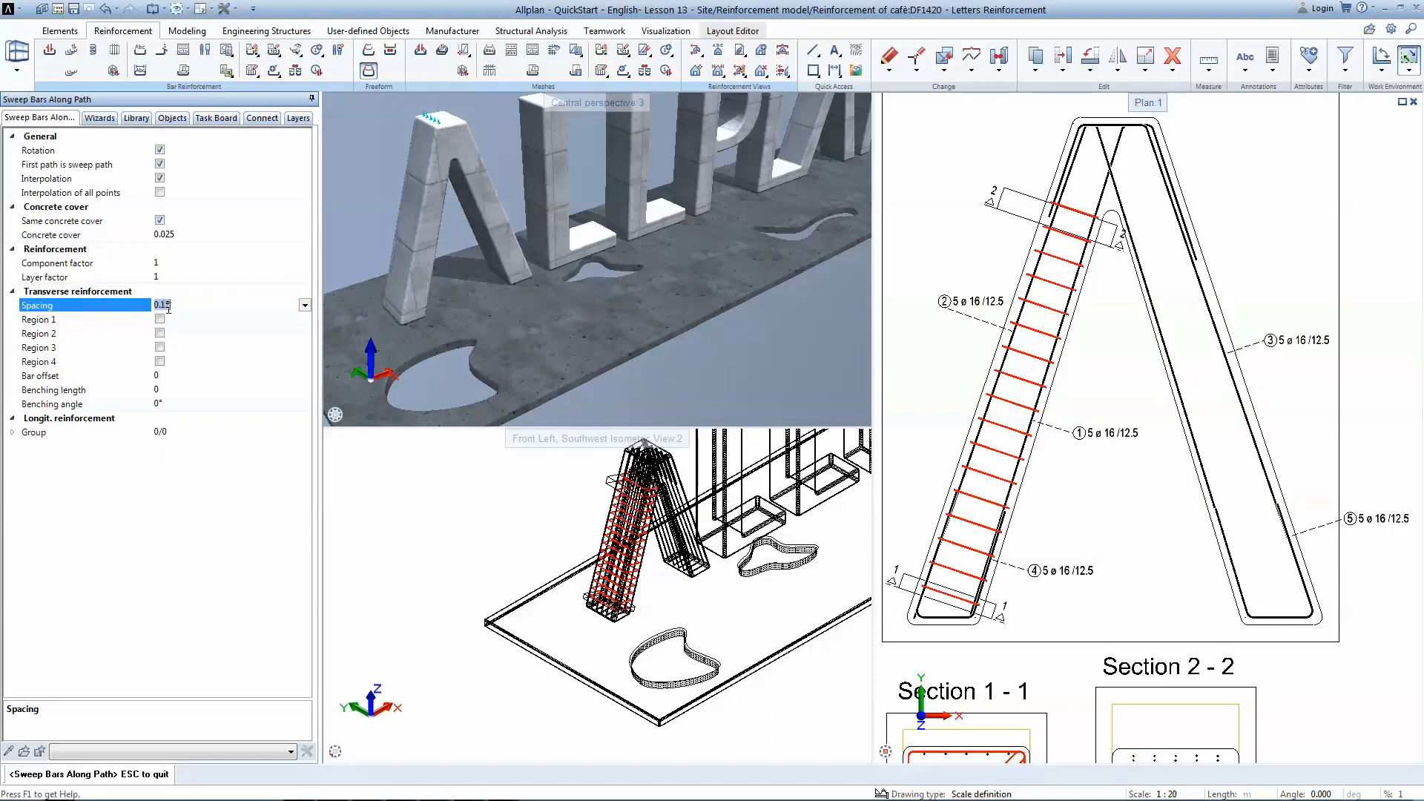
{"action": "left_click", "coordinate": [161, 324]}
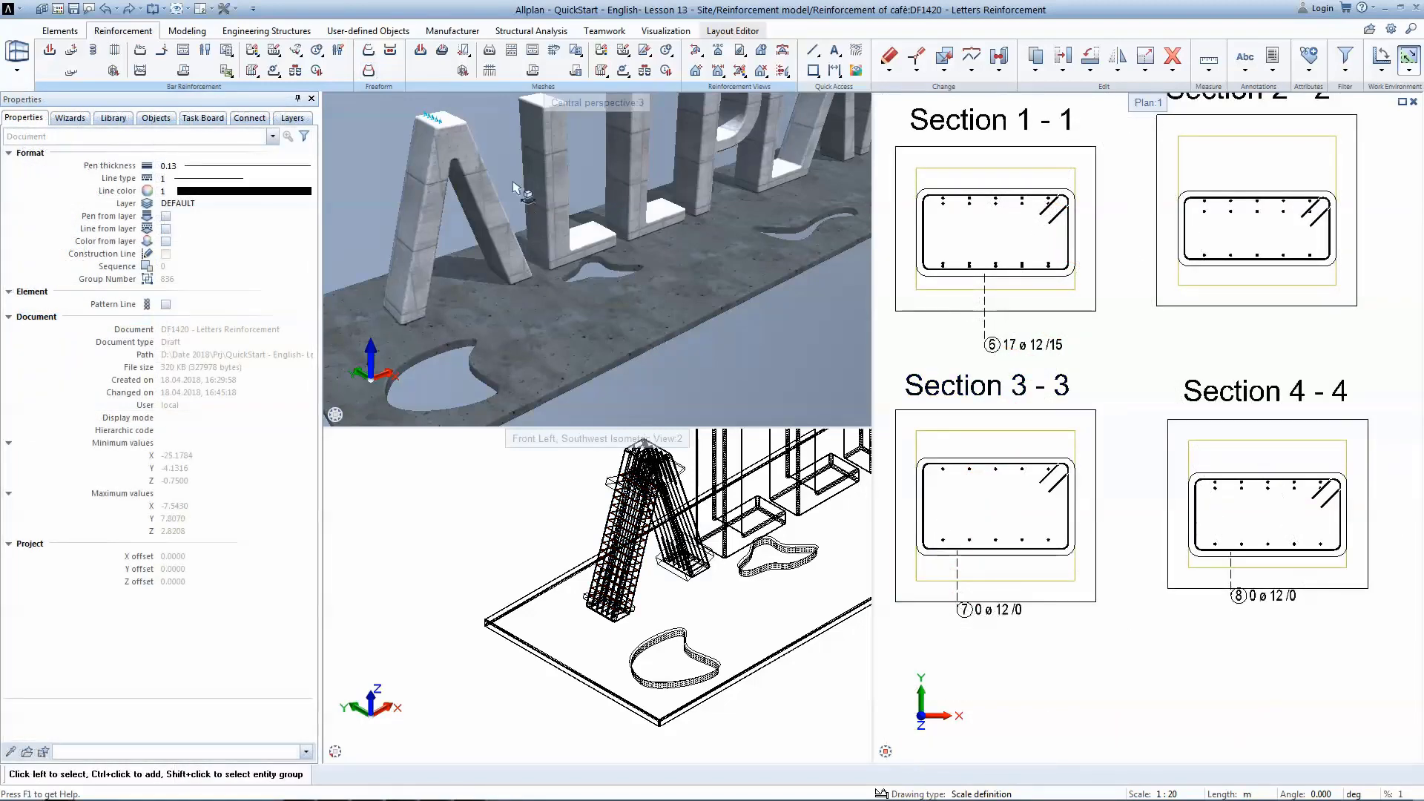
- Sweep the Section 3 - 3 and Section 4 - 4 stirrups along the long edges of the letter A's right leg
{"action": "left_click", "coordinate": [369, 71]}
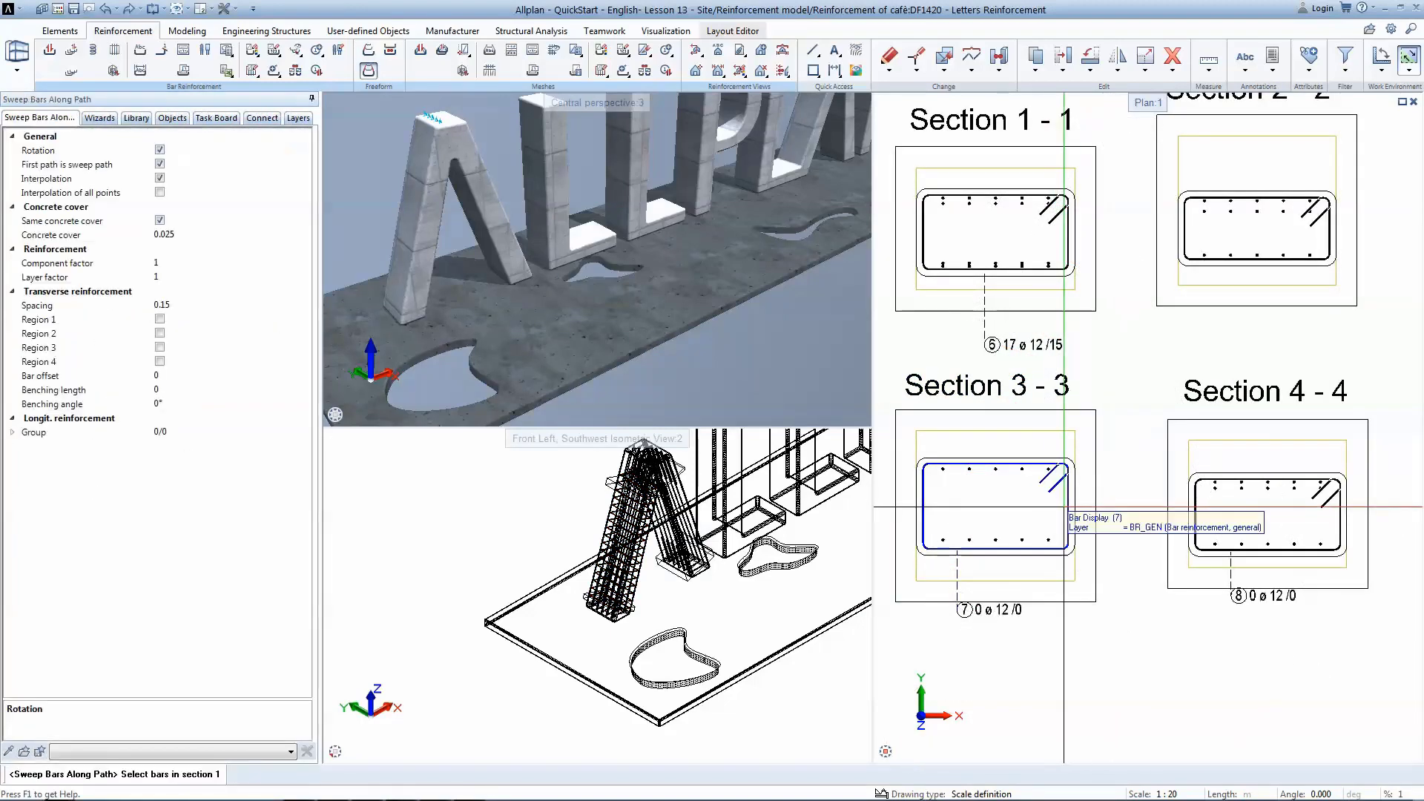
{"action": "left_click", "coordinate": [1067, 509]}
{"action": "left_click", "coordinate": [1193, 510]}
{"action": "scroll", "coordinate": [615, 599], "scroll_direction": "up", "scroll_amount": 5}
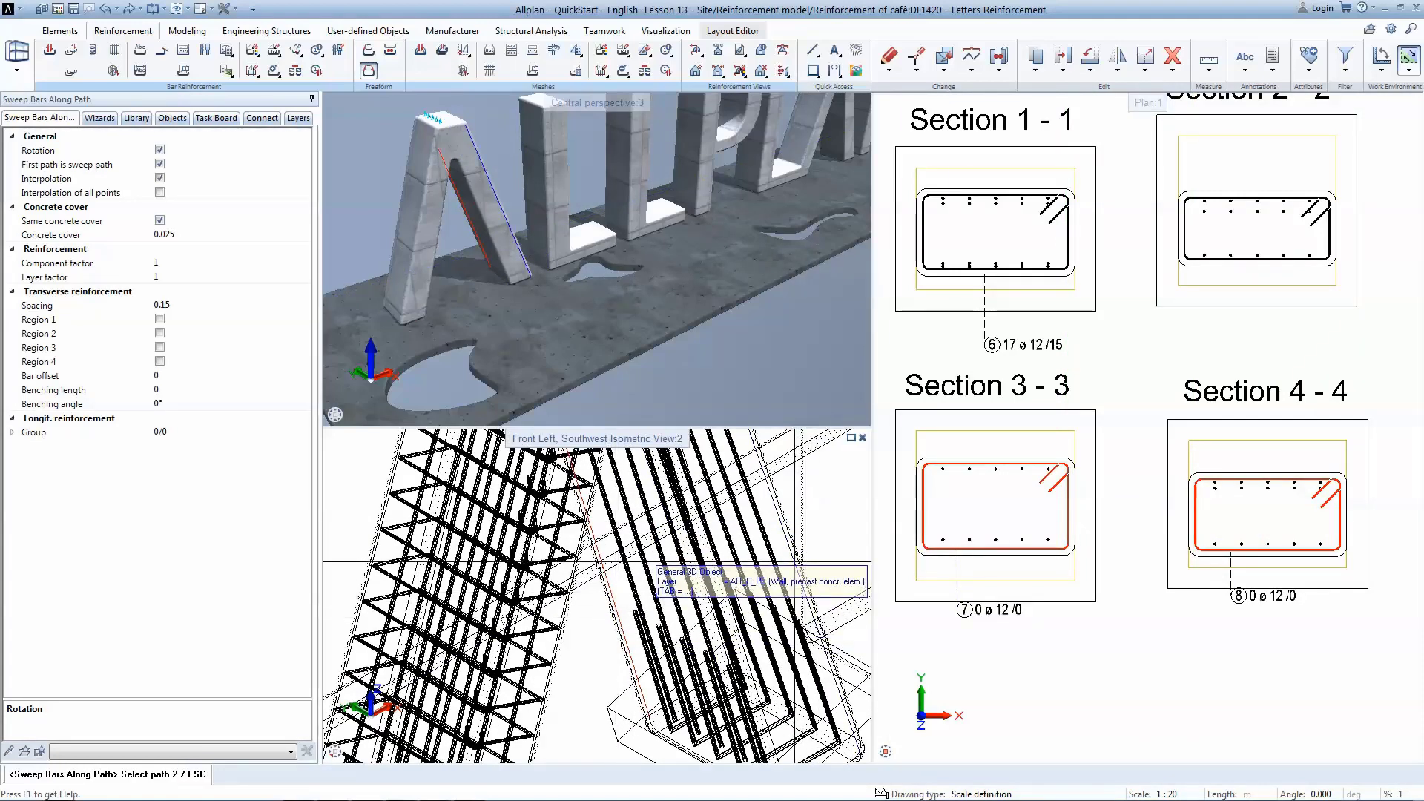
{"action": "left_click", "coordinate": [793, 558]}
{"action": "left_click", "coordinate": [654, 725]}
{"action": "scroll", "coordinate": [654, 658], "scroll_direction": "up", "scroll_amount": 3}
{"action": "left_click", "coordinate": [654, 654]}
{"action": "key", "text": "Escape"}
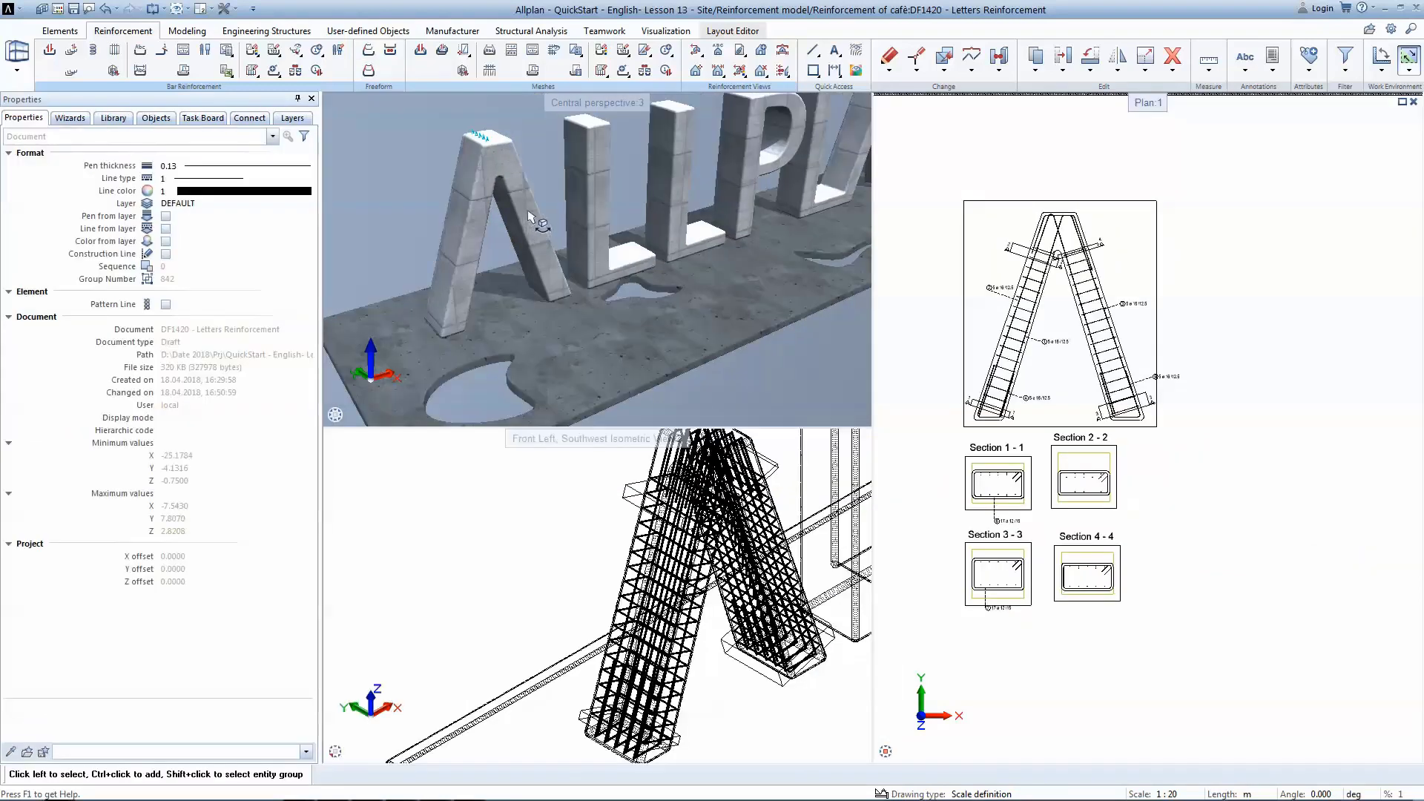
- Set the transparency of the letters' exposed_concrete_02 surface to about 59 % and apply the surface change
{"action": "scroll", "coordinate": [531, 207], "scroll_direction": "up", "scroll_amount": 5}
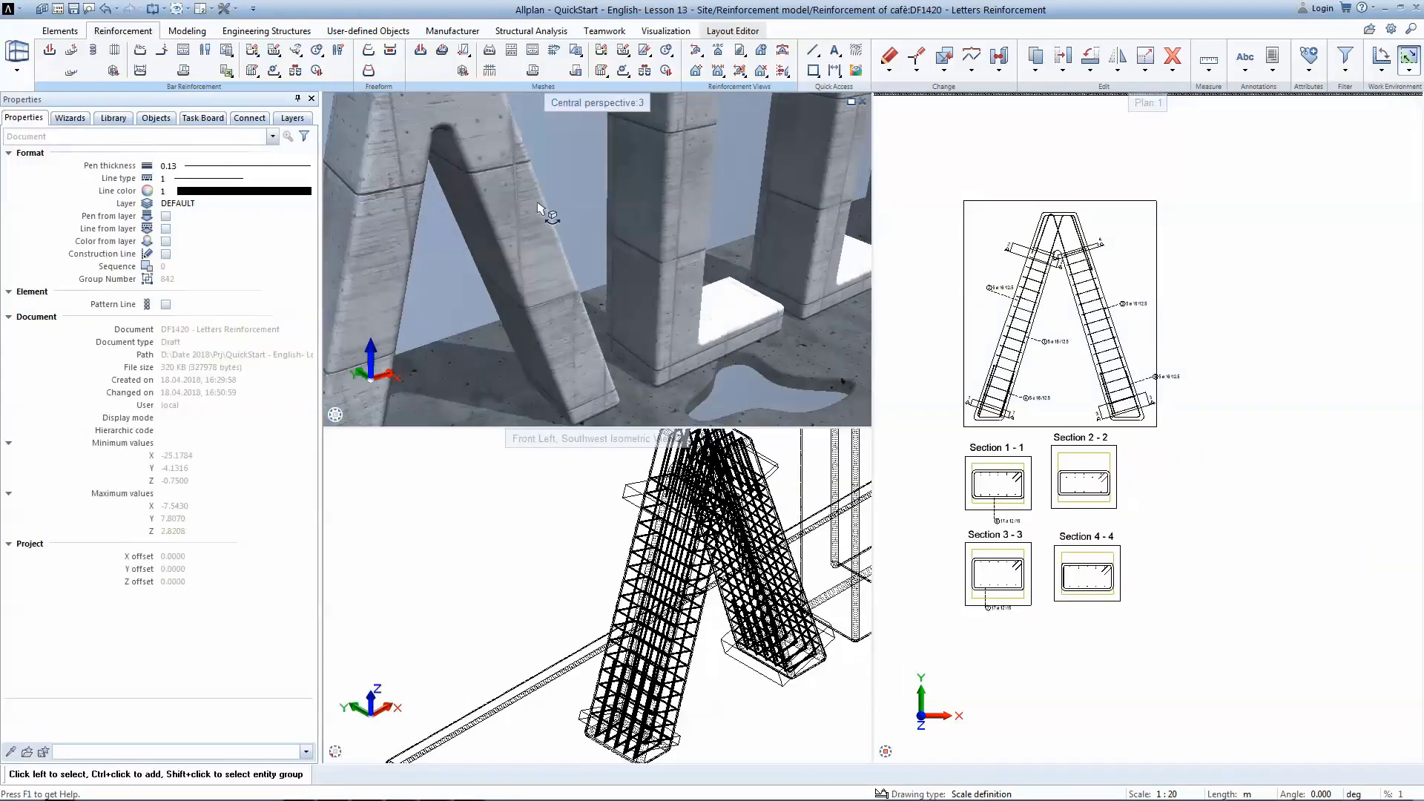
{"action": "right_click", "coordinate": [538, 206]}
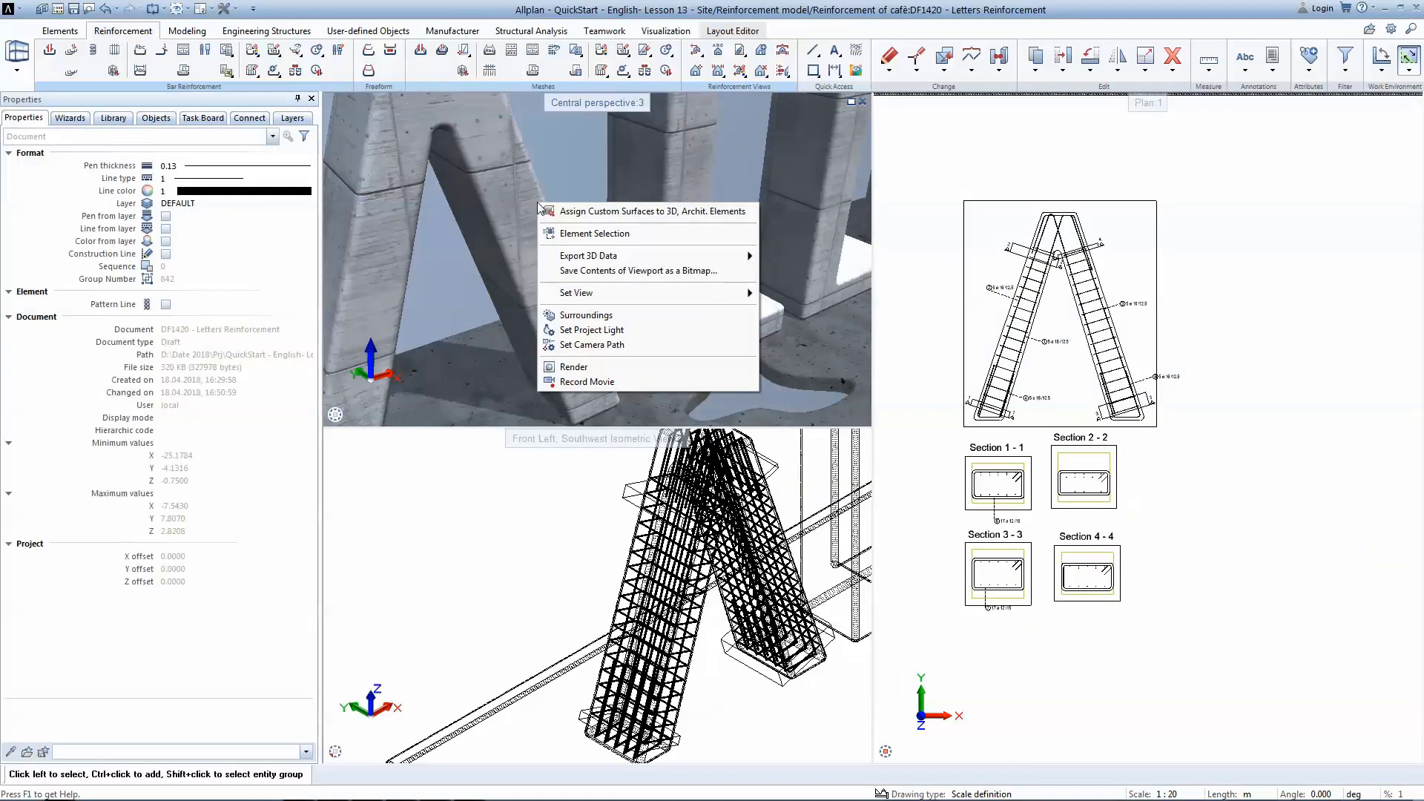
{"action": "left_click", "coordinate": [608, 211]}
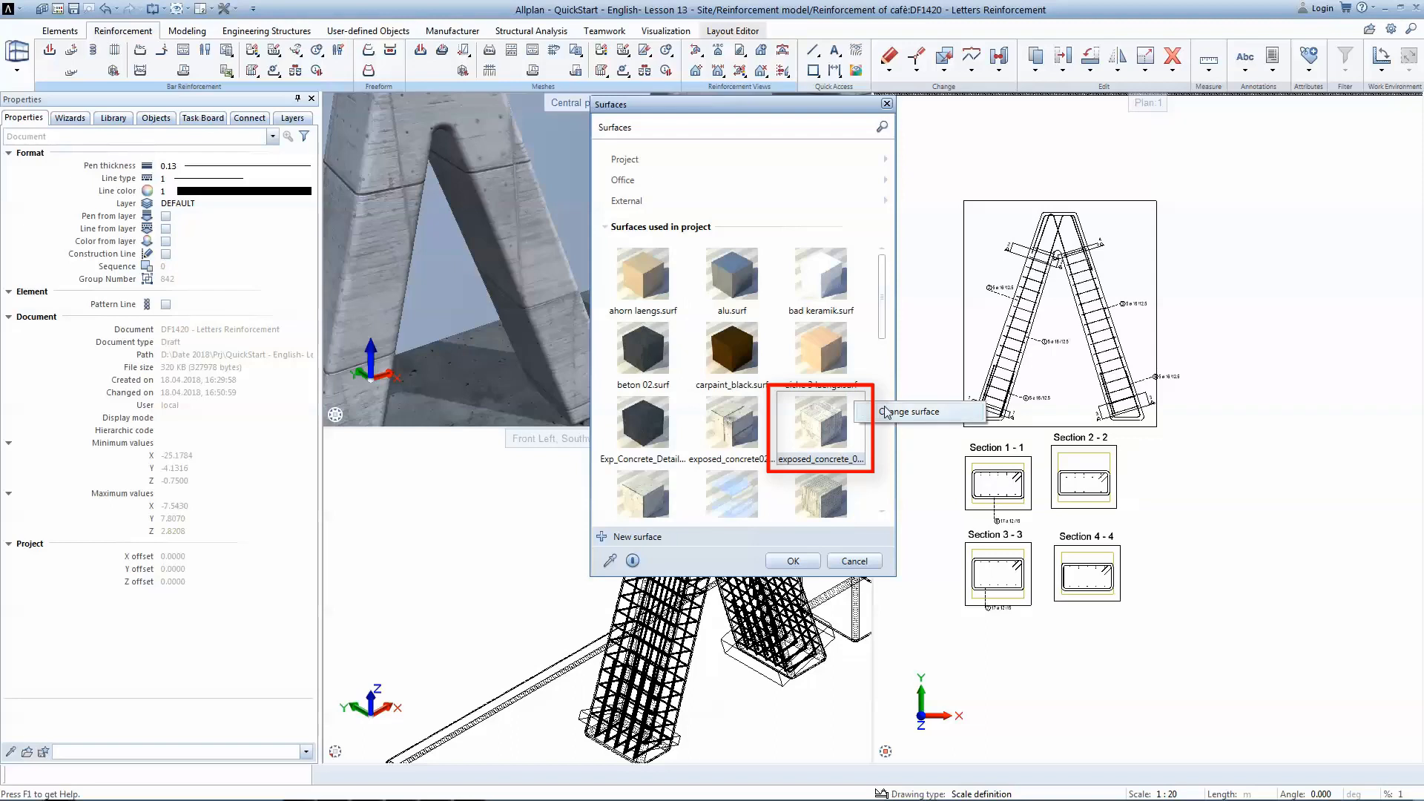
{"action": "left_click", "coordinate": [905, 412]}
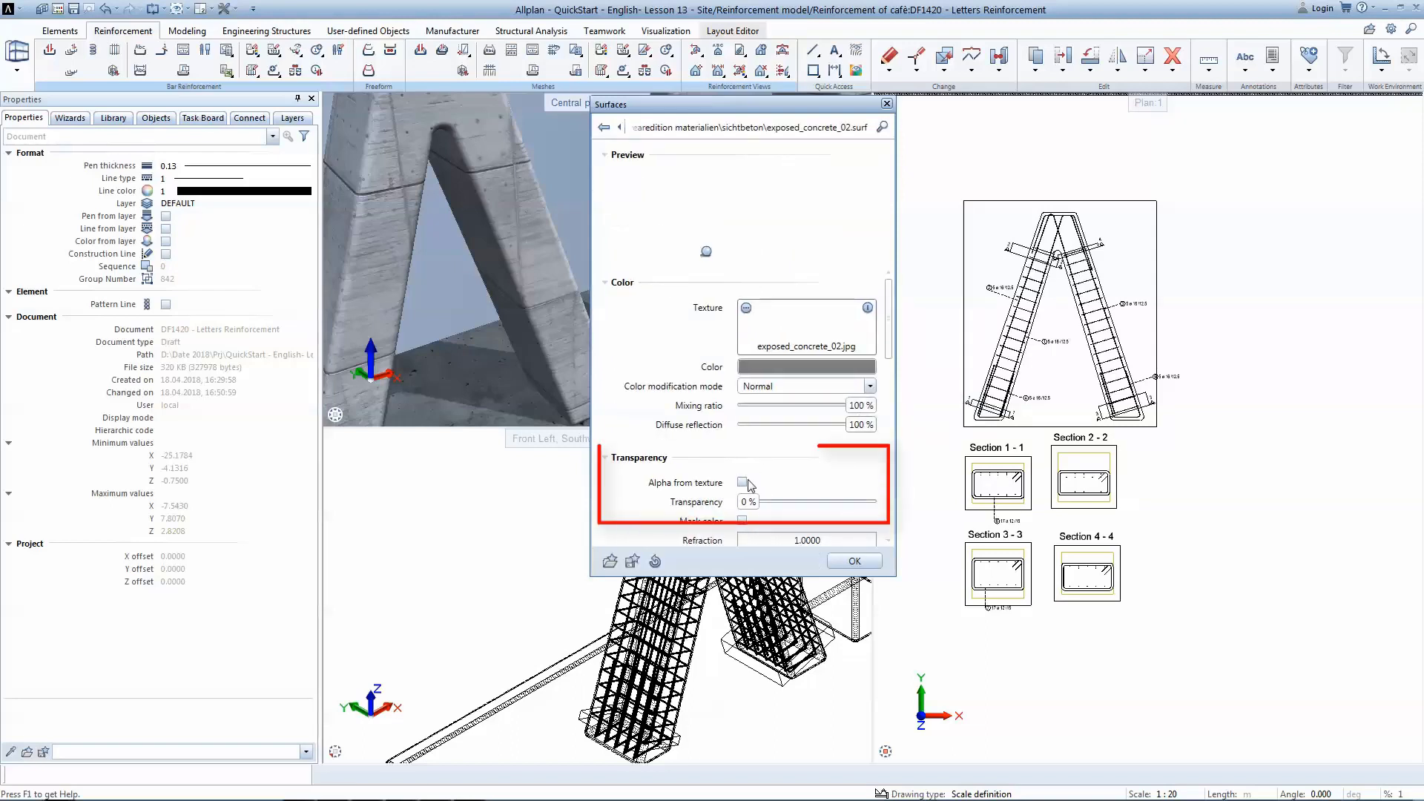
{"action": "left_click_drag", "start_coordinate": [790, 504], "coordinate": [815, 504]}
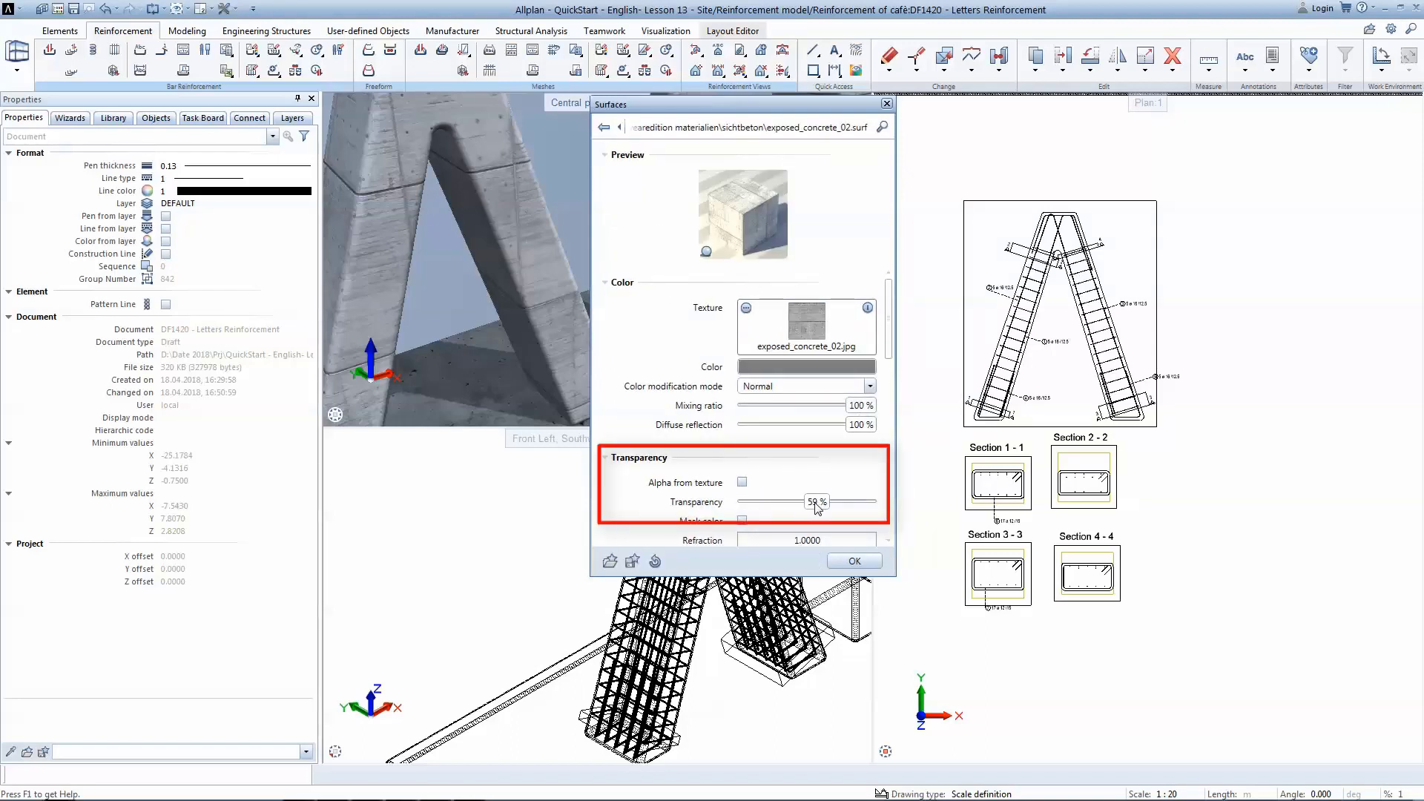
{"action": "left_click", "coordinate": [851, 563]}
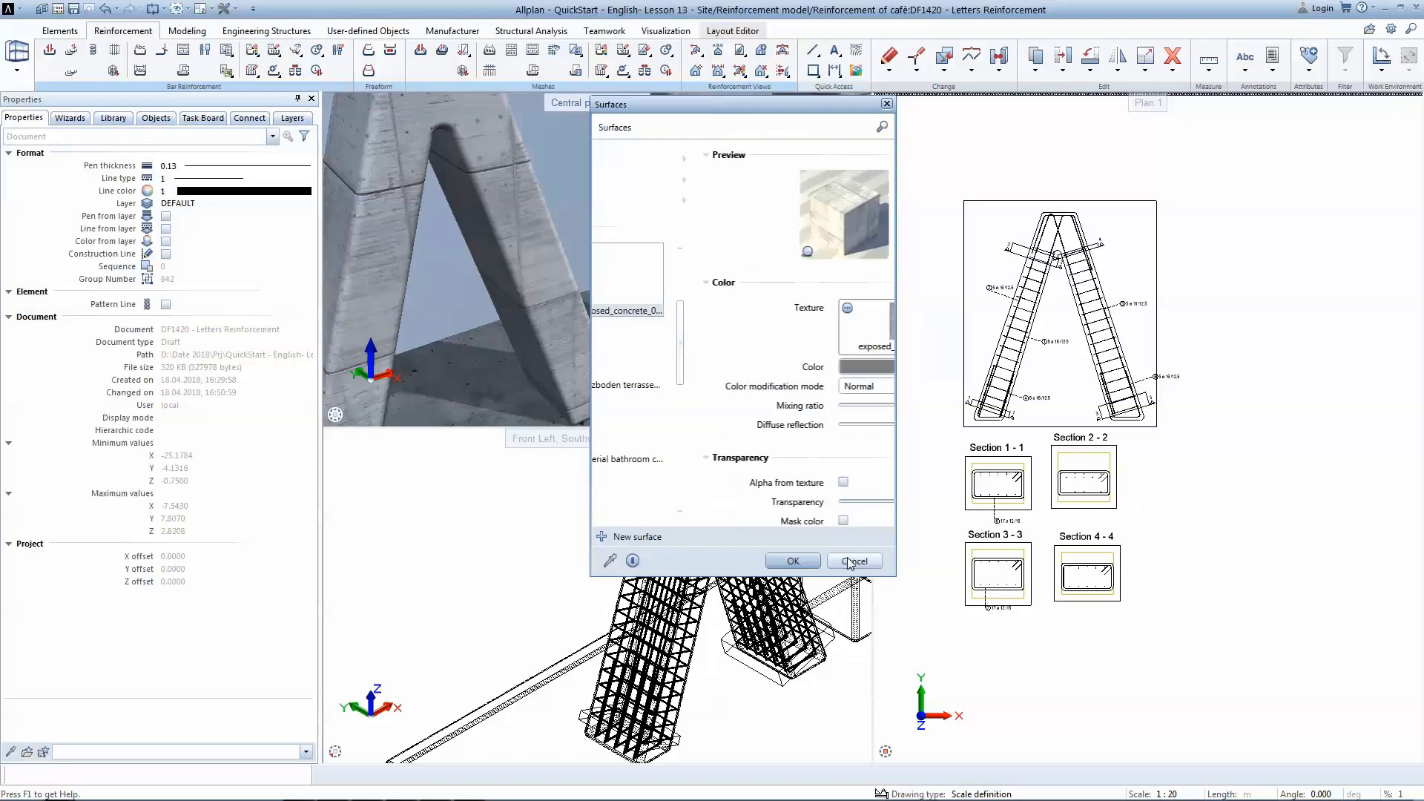
{"action": "left_click", "coordinate": [794, 562]}
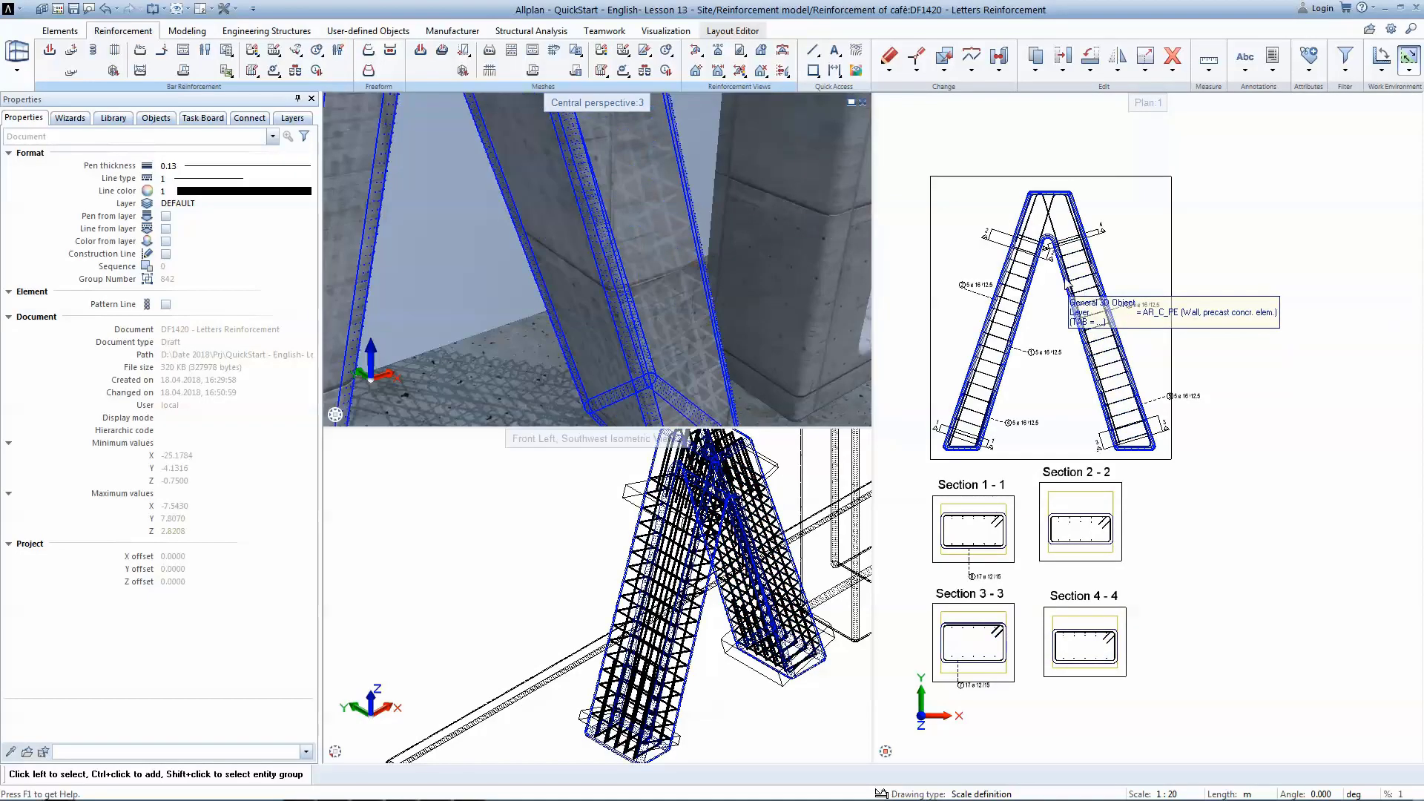
- Add a labelled dimension line for the right leg's stirrups, placed along the inner side of that leg
{"action": "scroll", "coordinate": [1079, 295], "scroll_direction": "down", "scroll_amount": 1}
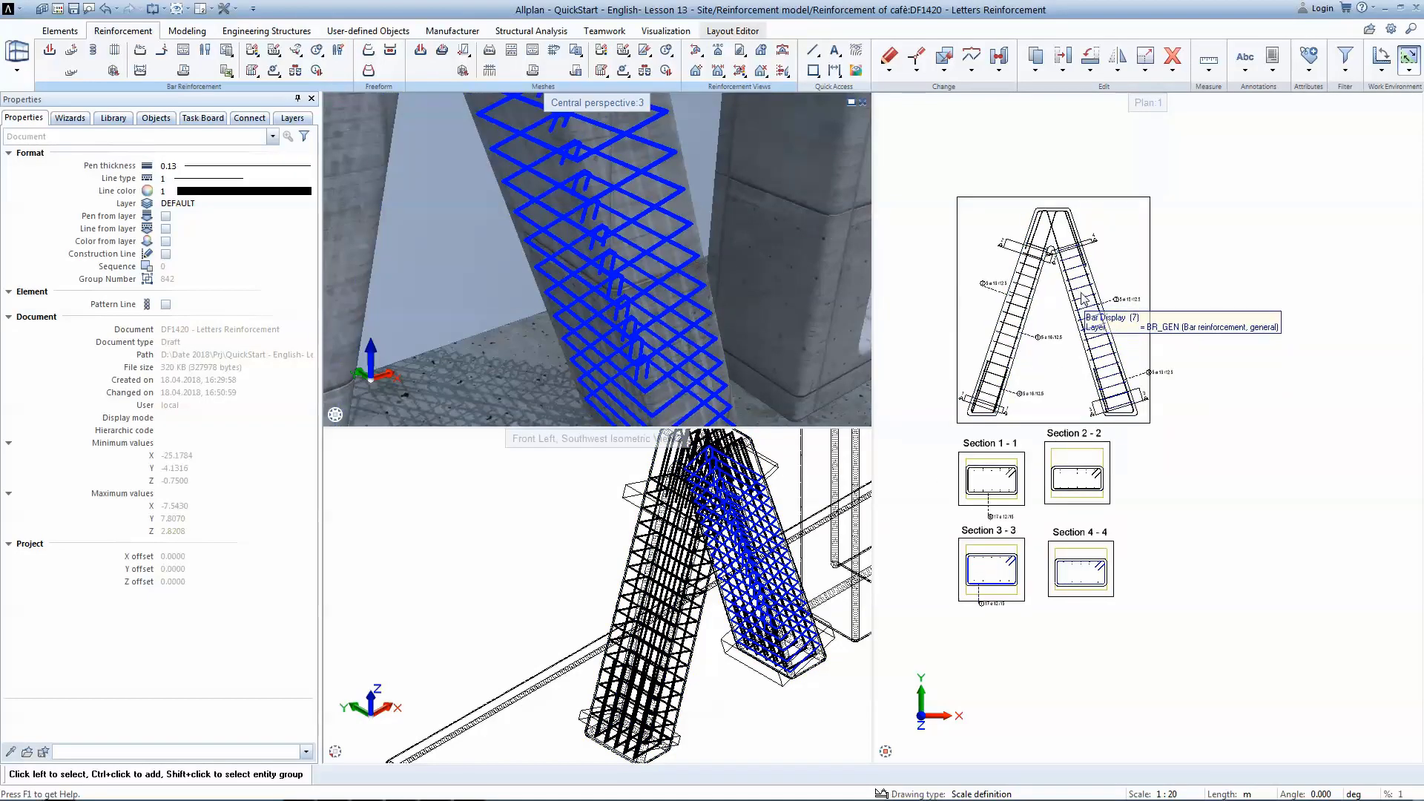
{"action": "scroll", "coordinate": [1083, 299], "scroll_direction": "up", "scroll_amount": 1}
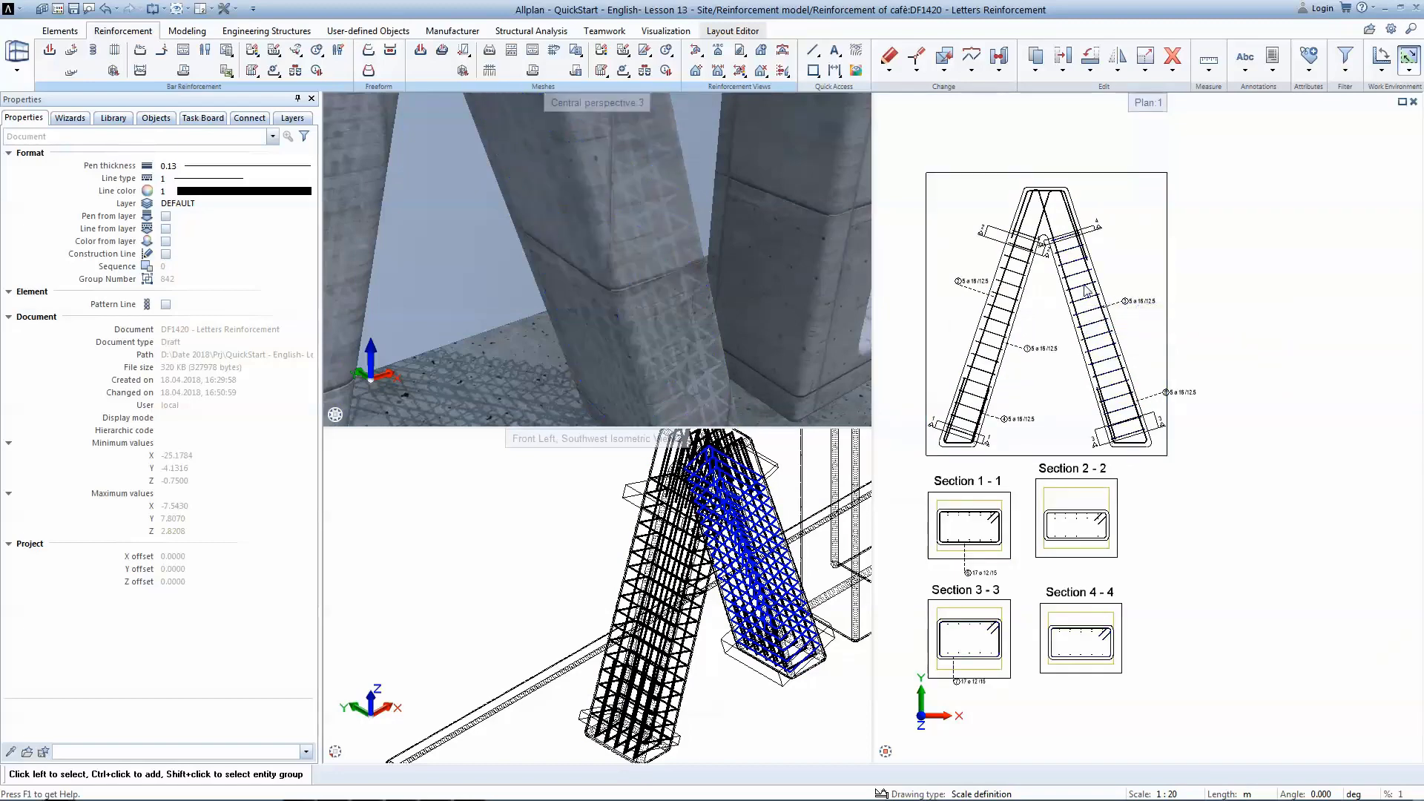
{"action": "right_click", "coordinate": [1086, 290]}
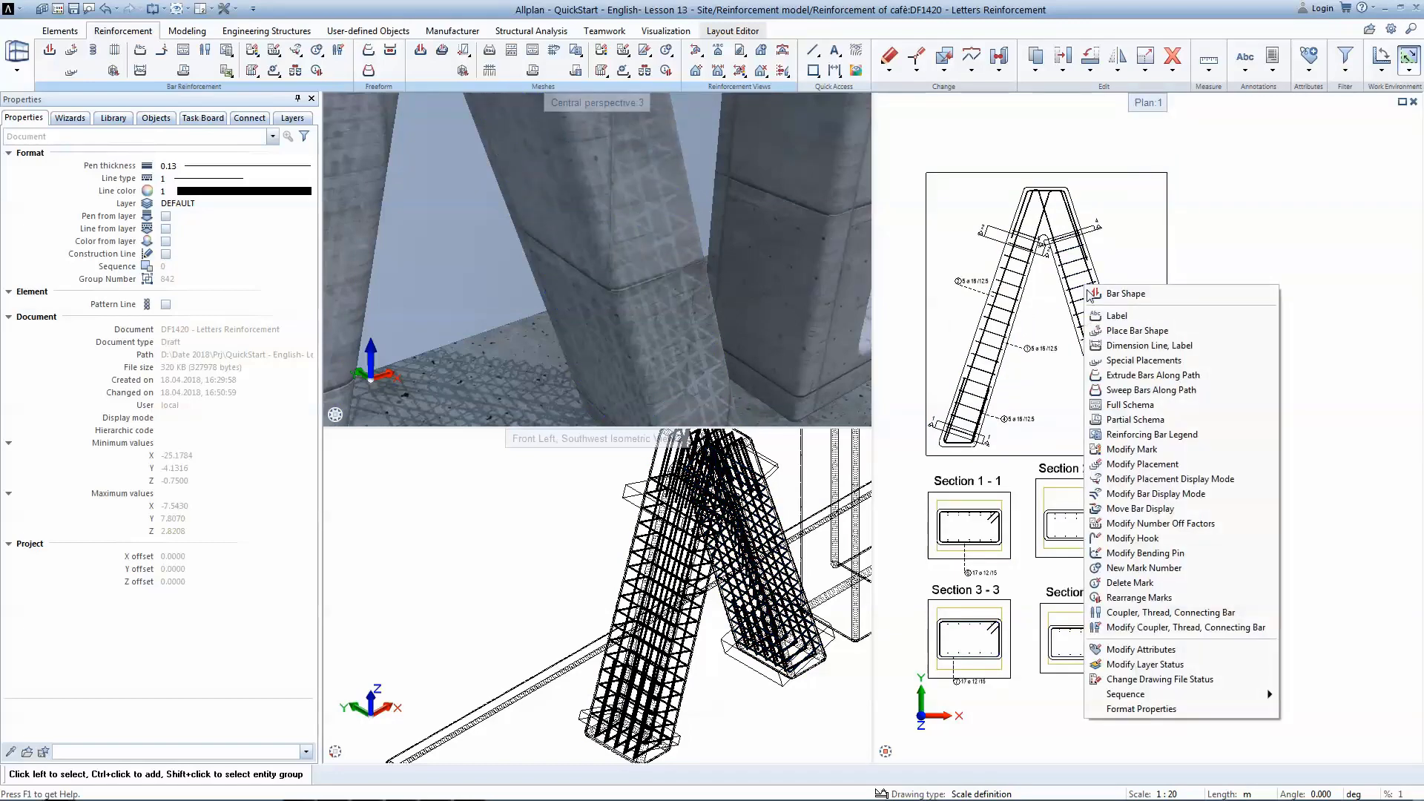
{"action": "left_click", "coordinate": [1124, 346]}
{"action": "scroll", "coordinate": [1016, 305], "scroll_direction": "up", "scroll_amount": 3}
{"action": "left_click", "coordinate": [1017, 336]}
{"action": "left_click", "coordinate": [1033, 447]}
- Add a labelled dimension line for the left leg's stirrups, placed parallel to the leg on its outer side
{"action": "left_click", "coordinate": [906, 348]}
{"action": "middle_click_drag", "start_coordinate": [900, 345], "coordinate": [1055, 371]}
{"action": "left_click", "coordinate": [986, 334]}
{"action": "scroll", "coordinate": [979, 325], "scroll_direction": "up", "scroll_amount": 2}
{"action": "left_click", "coordinate": [977, 297]}
{"action": "scroll", "coordinate": [986, 271], "scroll_direction": "down", "scroll_amount": 3}
{"action": "middle_click_drag", "start_coordinate": [1157, 352], "coordinate": [1101, 354]}
{"action": "key", "text": "Escape"}
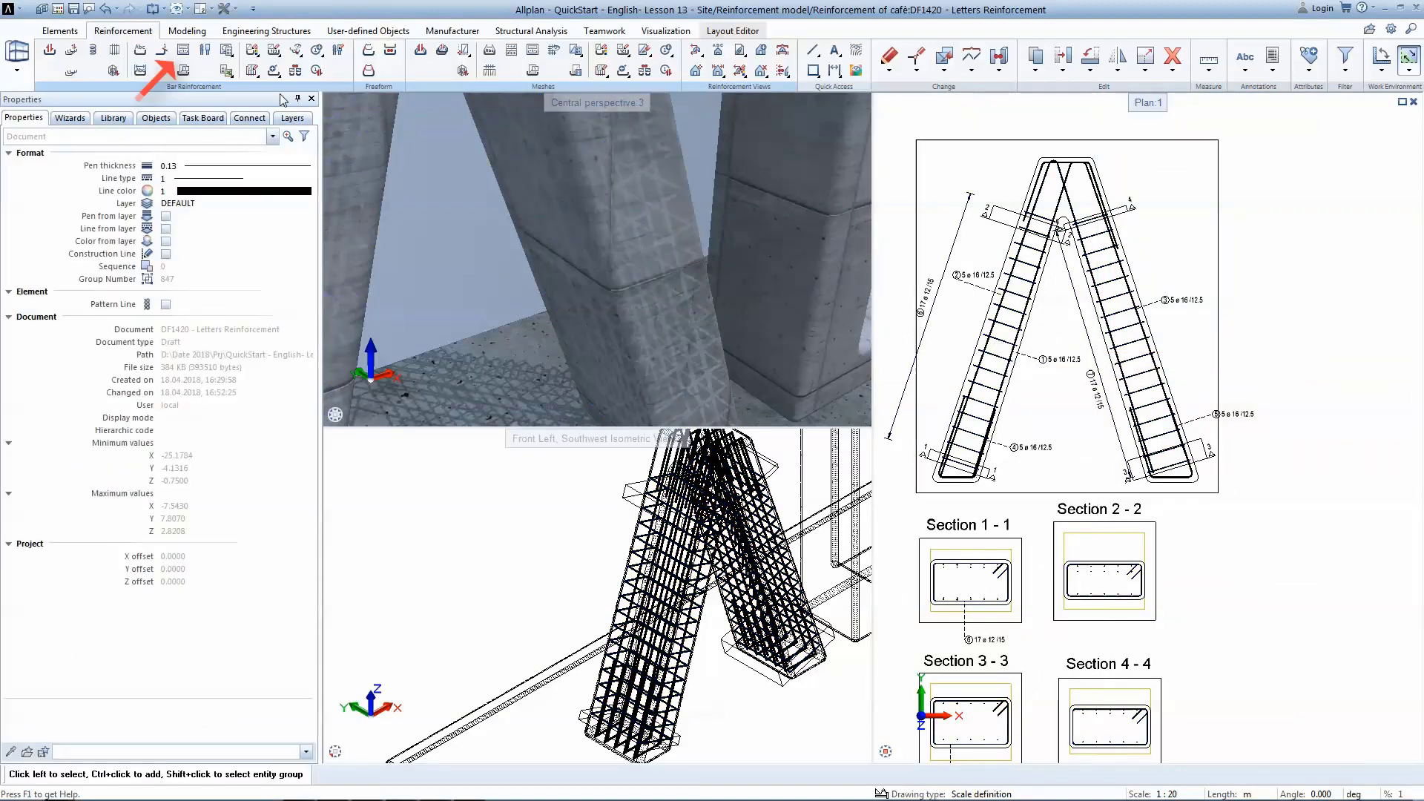
- Create a full schema of the right leg's stirrups and place it beside the letter A elevation
{"action": "left_click", "coordinate": [185, 53]}
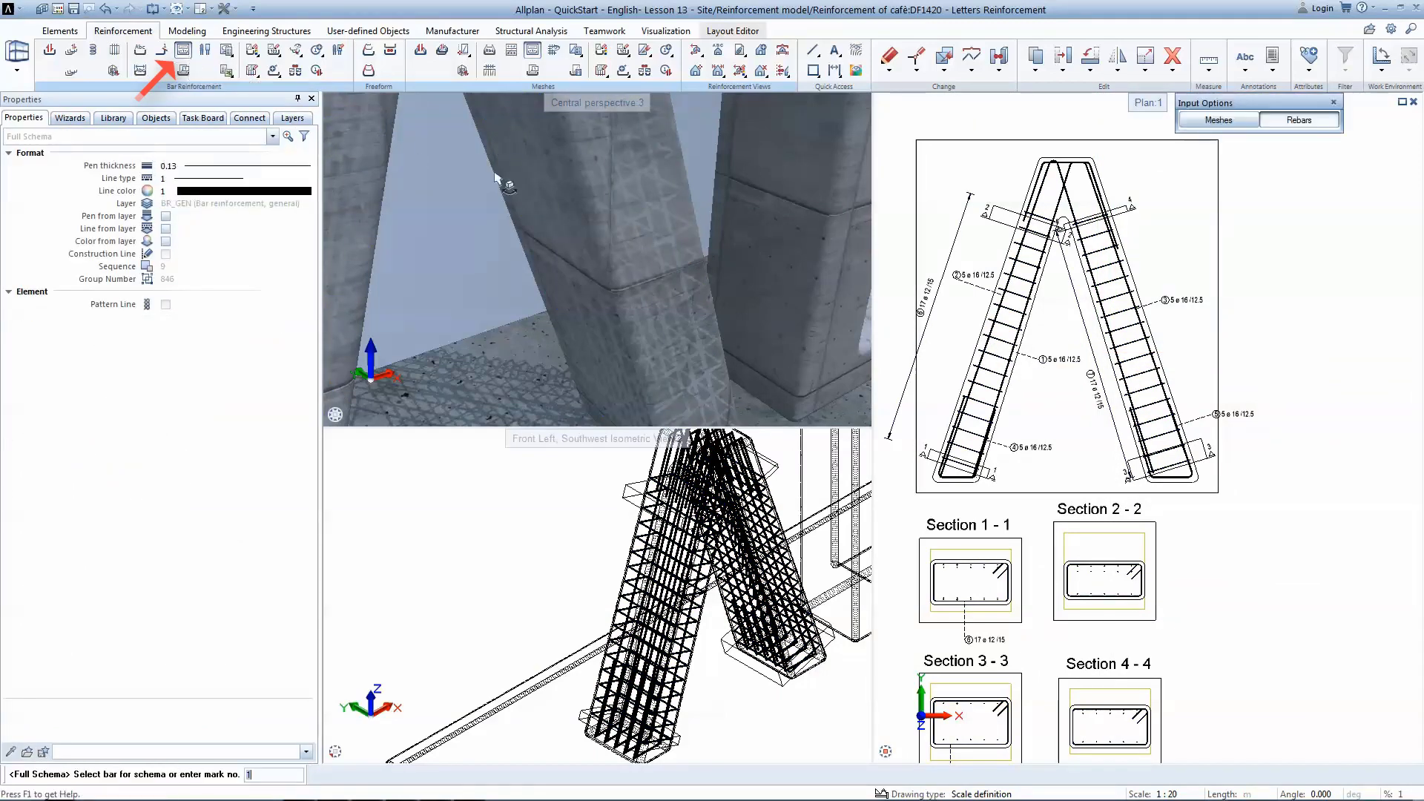
{"action": "scroll", "coordinate": [1146, 321], "scroll_direction": "up", "scroll_amount": 2}
{"action": "left_click", "coordinate": [1143, 322]}
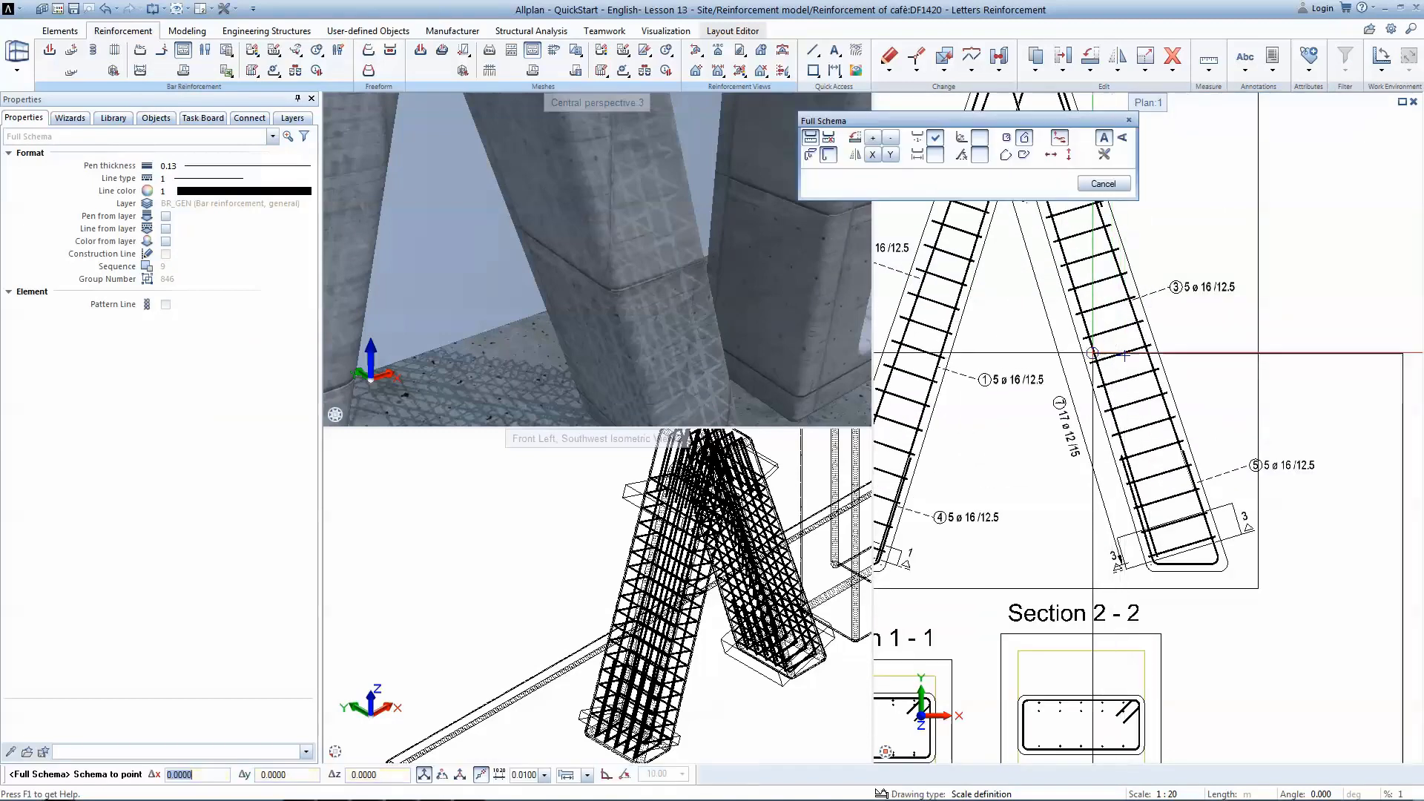
{"action": "scroll", "coordinate": [1099, 353], "scroll_direction": "down", "scroll_amount": 4}
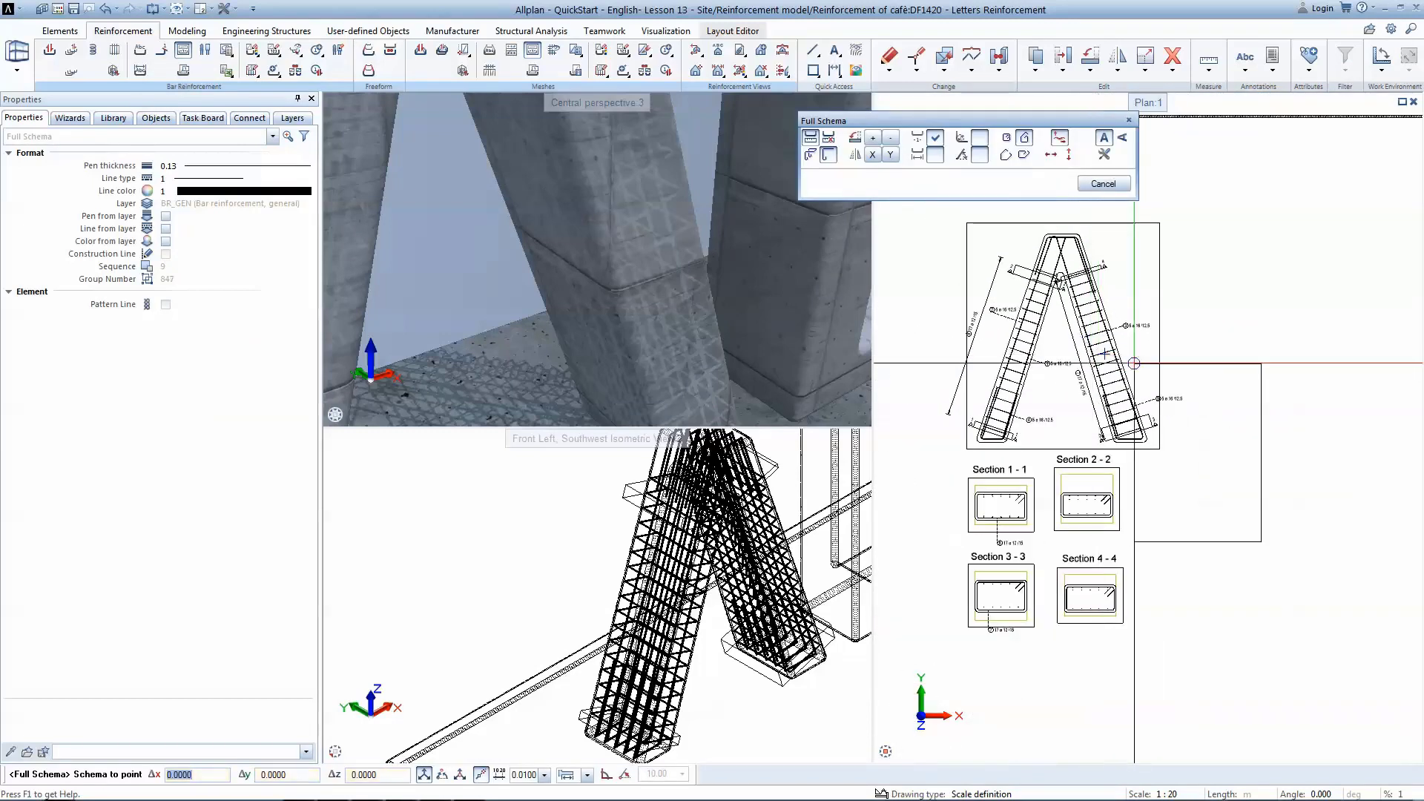
{"action": "left_click", "coordinate": [1191, 228]}
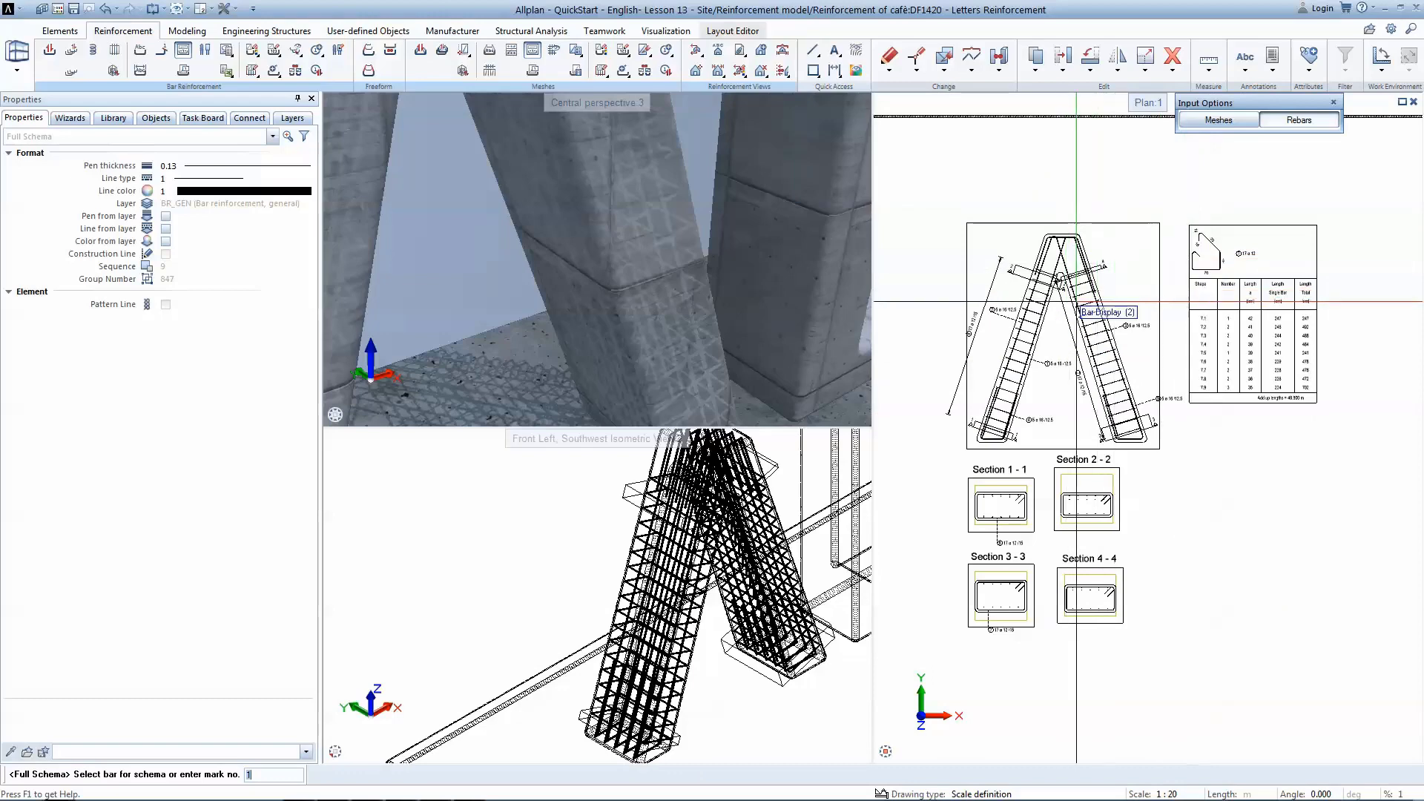
- Create a full schema of the left leg's stirrups and place it directly below the first schema table
{"action": "scroll", "coordinate": [1262, 307], "scroll_direction": "up", "scroll_amount": 2}
{"action": "scroll", "coordinate": [1309, 297], "scroll_direction": "up", "scroll_amount": 2}
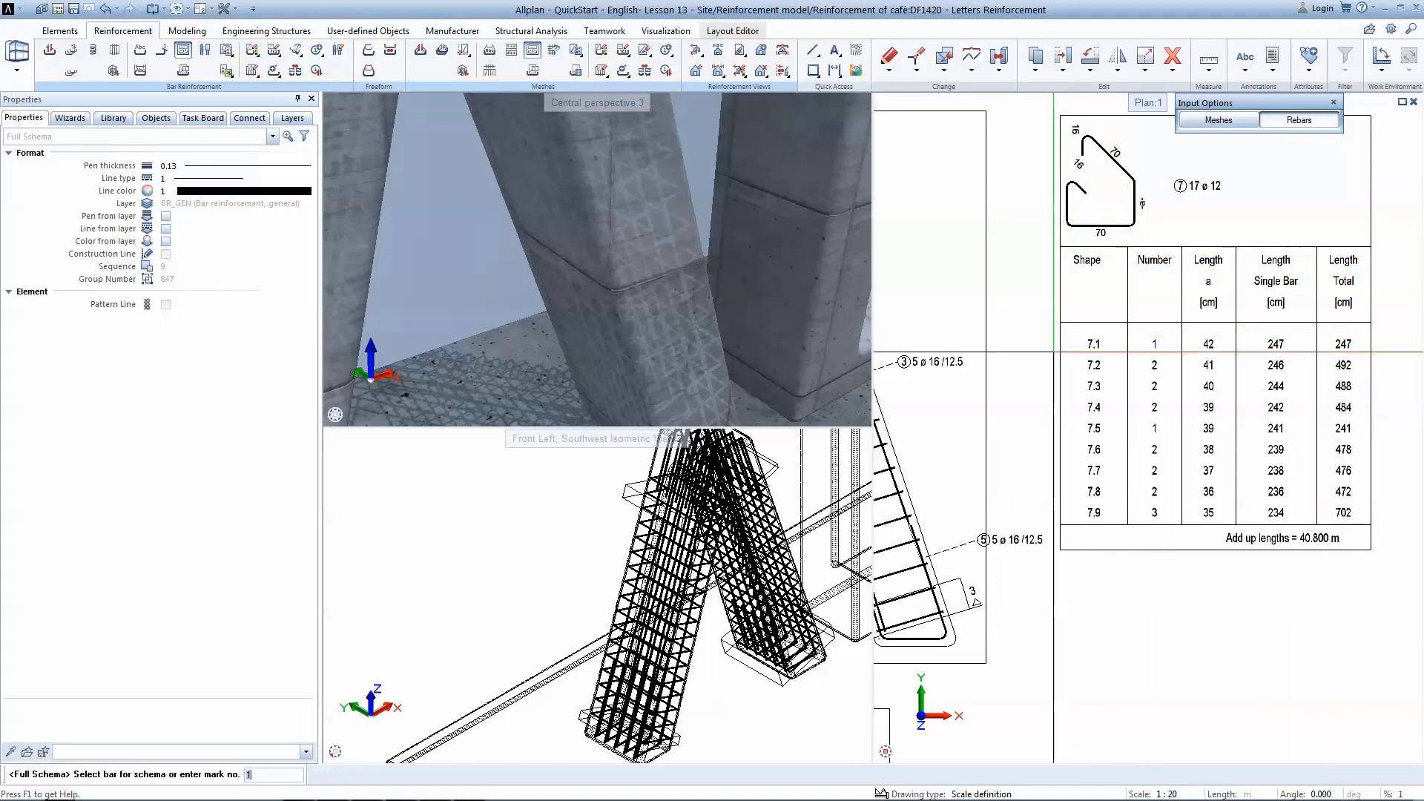
{"action": "scroll", "coordinate": [1053, 351], "scroll_direction": "down", "scroll_amount": 4}
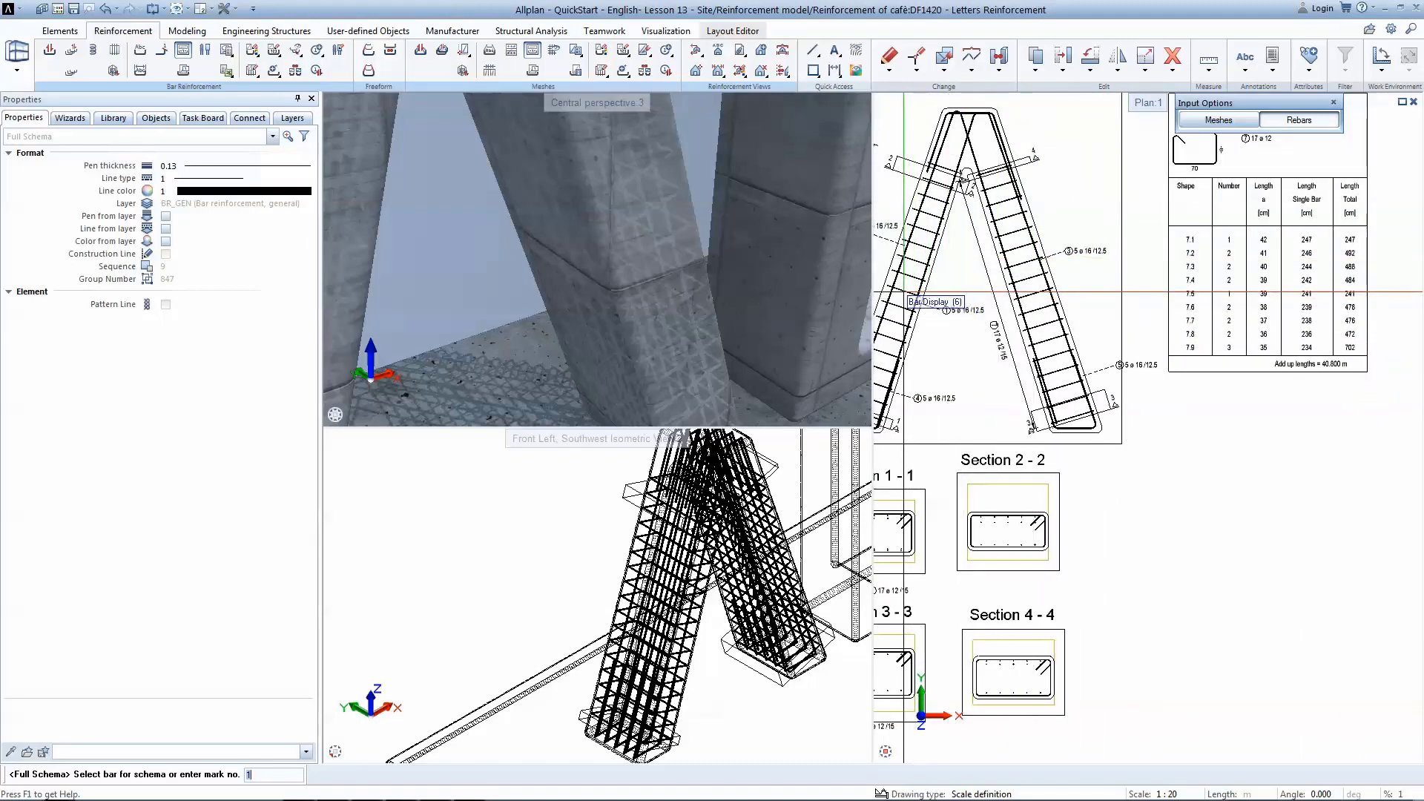
{"action": "left_click", "coordinate": [906, 296]}
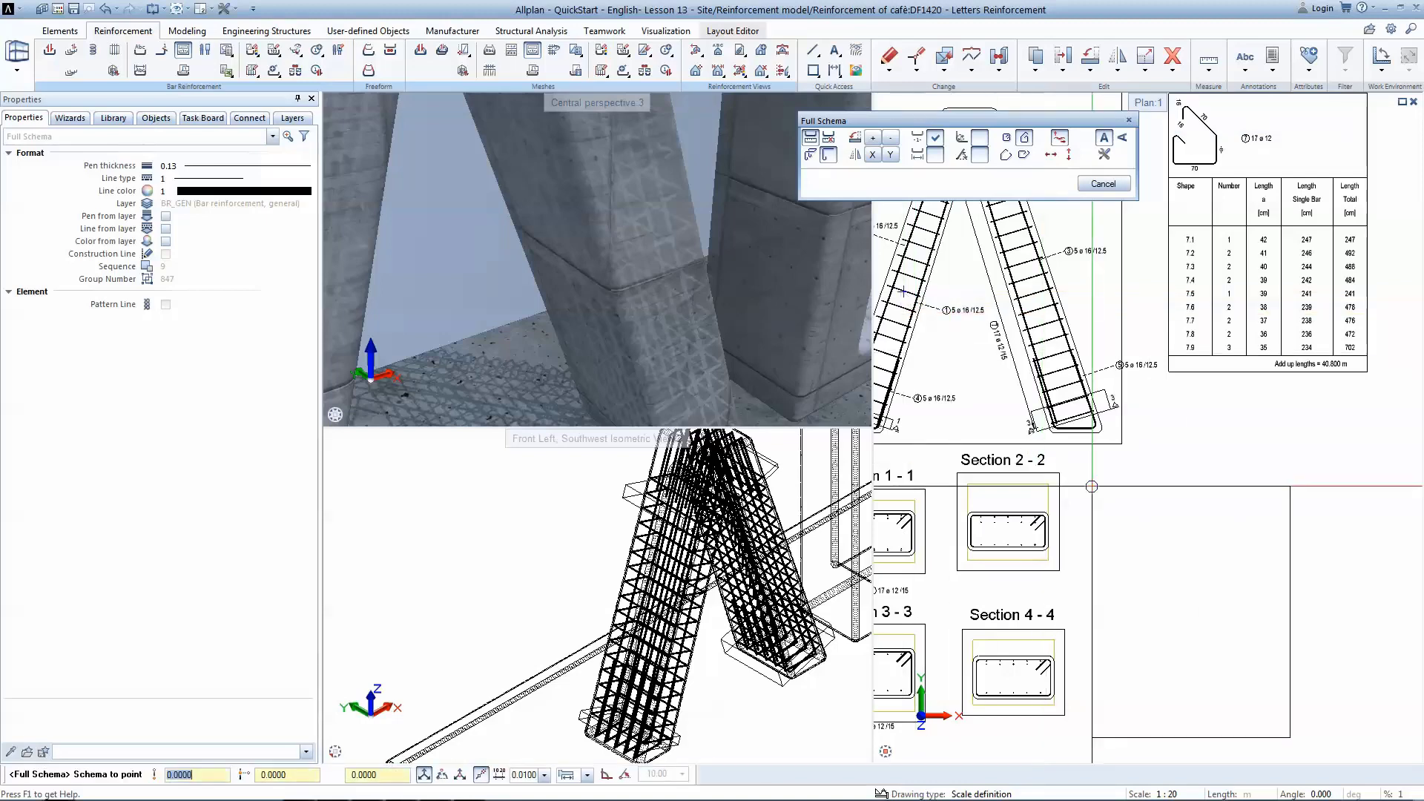
{"action": "left_click", "coordinate": [1171, 376]}
{"action": "scroll", "coordinate": [1217, 472], "scroll_direction": "up", "scroll_amount": 3}
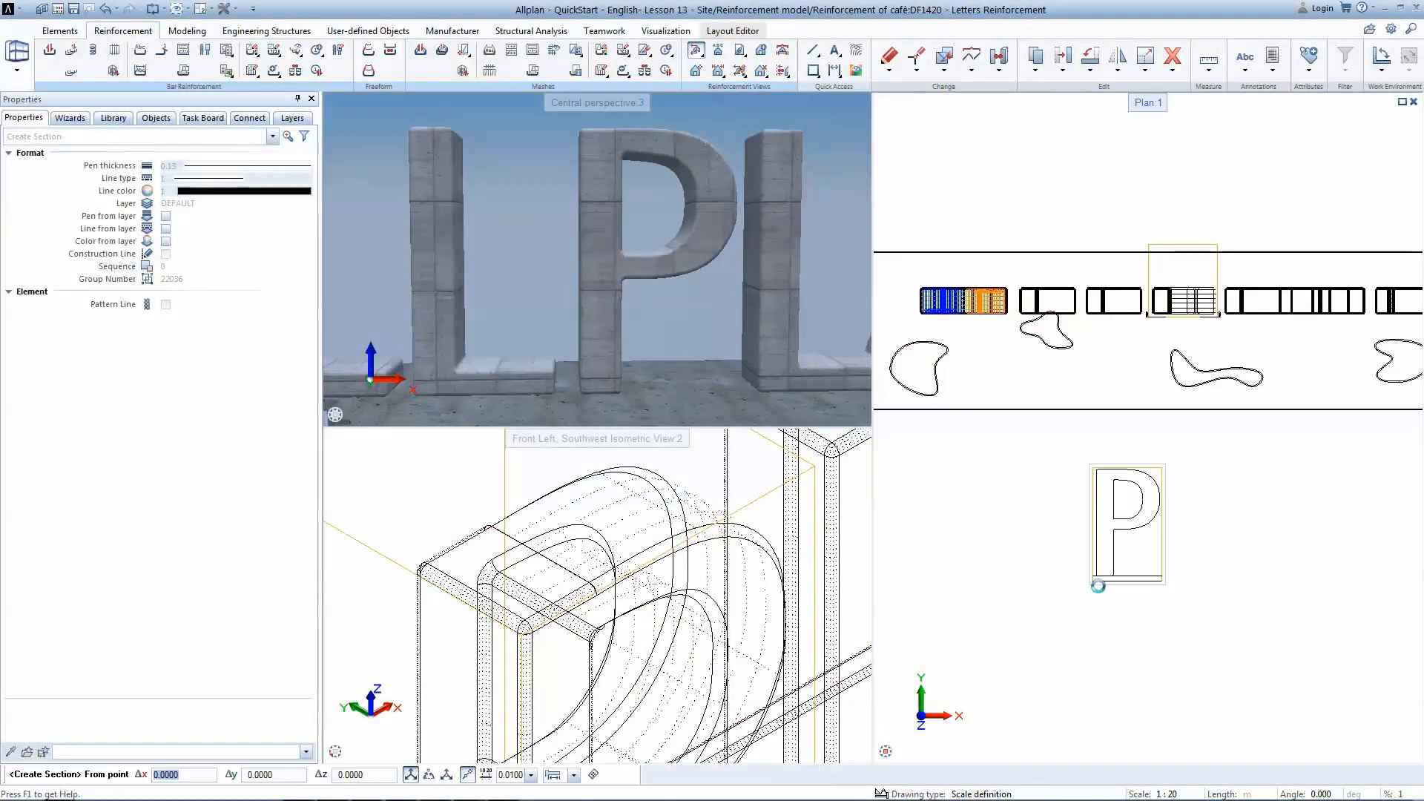
- Label the new view "Letter P" and place the label above it
{"action": "scroll", "coordinate": [1100, 585], "scroll_direction": "up", "scroll_amount": 5}
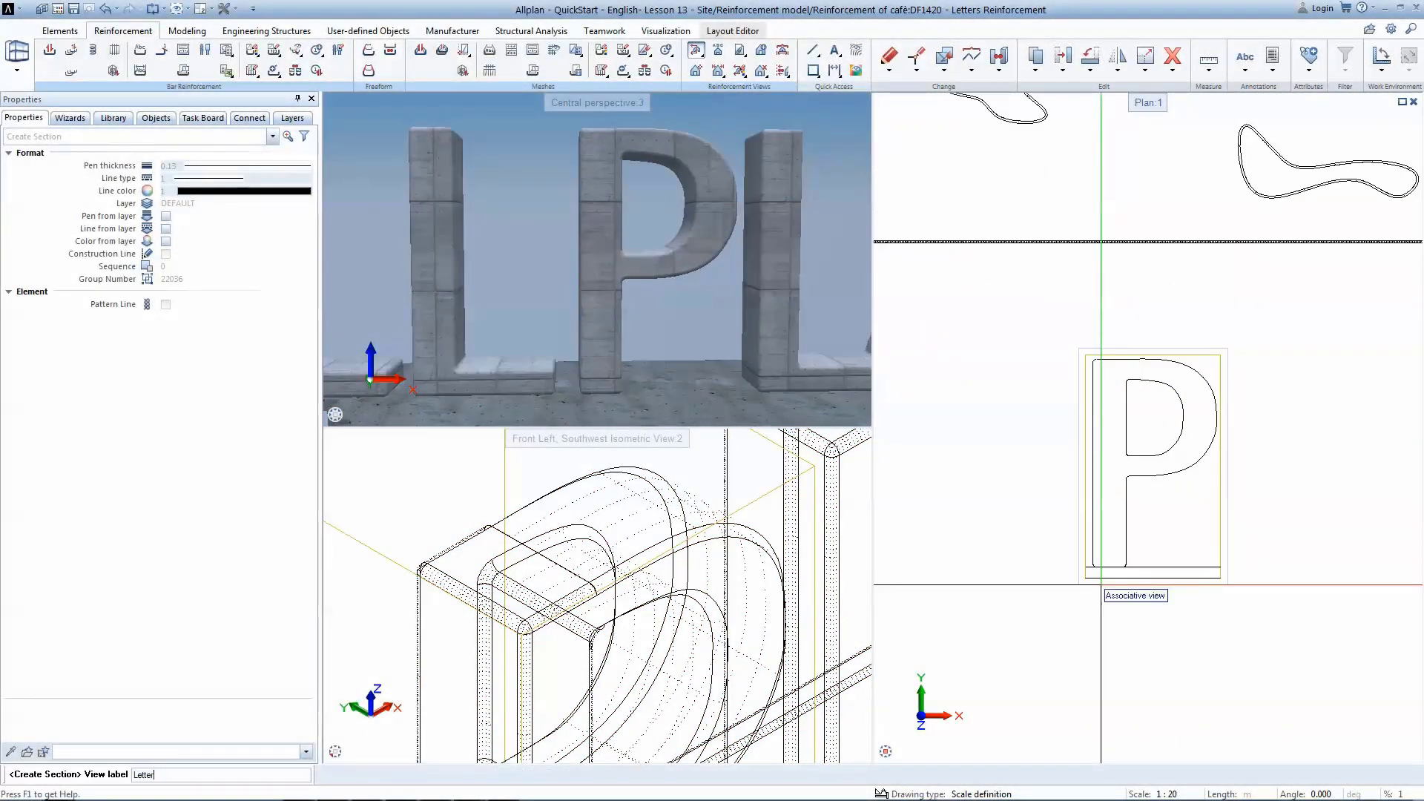
{"action": "type", "text": "Letter P"}
{"action": "key", "text": "Return"}
{"action": "left_click", "coordinate": [1160, 333]}
- Create Section 1 - 1 across the lower arm of the P's bowl near the stem and place it beside the view
{"action": "scroll", "coordinate": [1232, 494], "scroll_direction": "up", "scroll_amount": 3}
{"action": "left_click_drag", "start_coordinate": [1058, 499], "coordinate": [1028, 394]}
{"action": "left_click", "coordinate": [972, 470]}
{"action": "left_click", "coordinate": [1030, 400]}
{"action": "left_click", "coordinate": [1053, 474]}
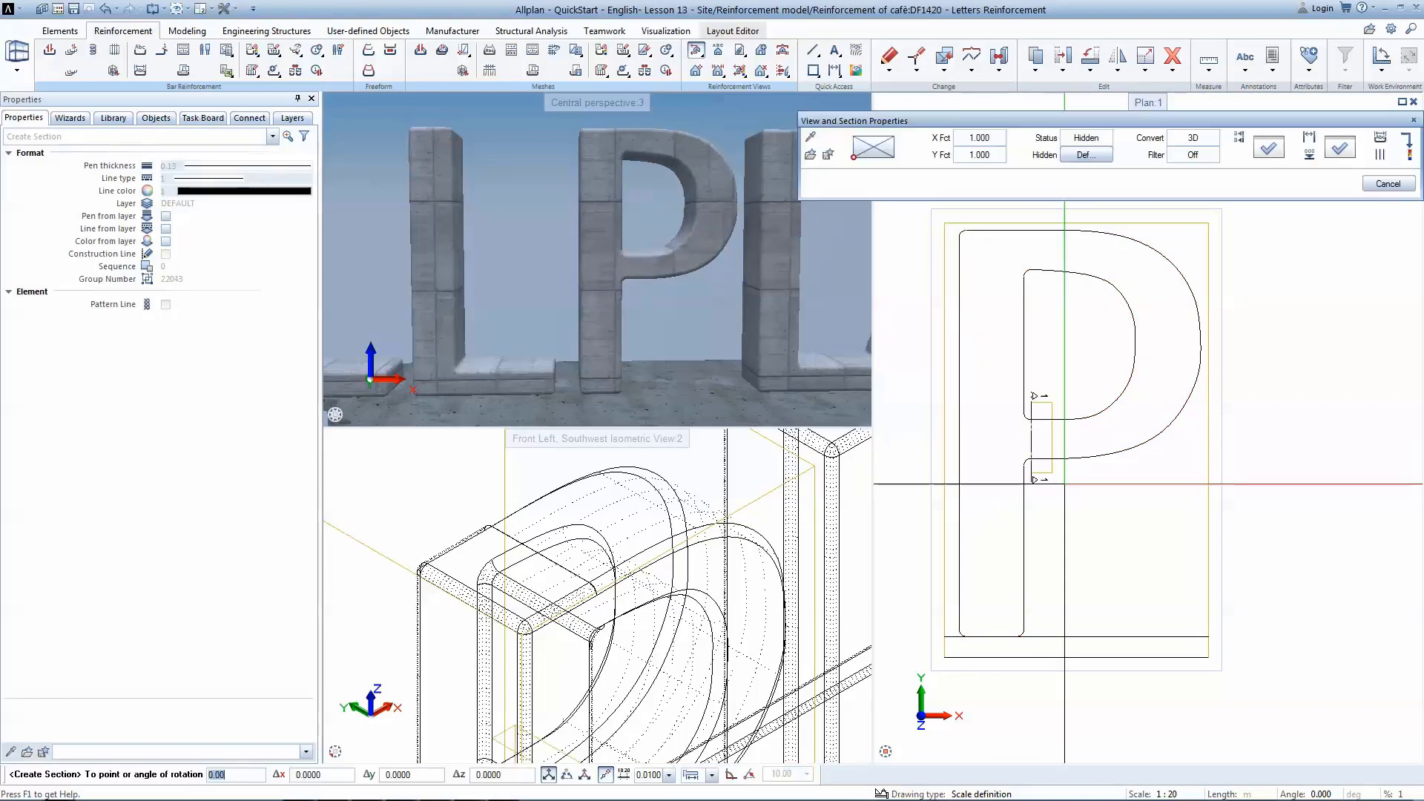
{"action": "scroll", "coordinate": [995, 477], "scroll_direction": "down", "scroll_amount": 2}
{"action": "left_click", "coordinate": [1227, 500]}
{"action": "left_click", "coordinate": [1228, 505]}
{"action": "scroll", "coordinate": [1065, 438], "scroll_direction": "up", "scroll_amount": 3}
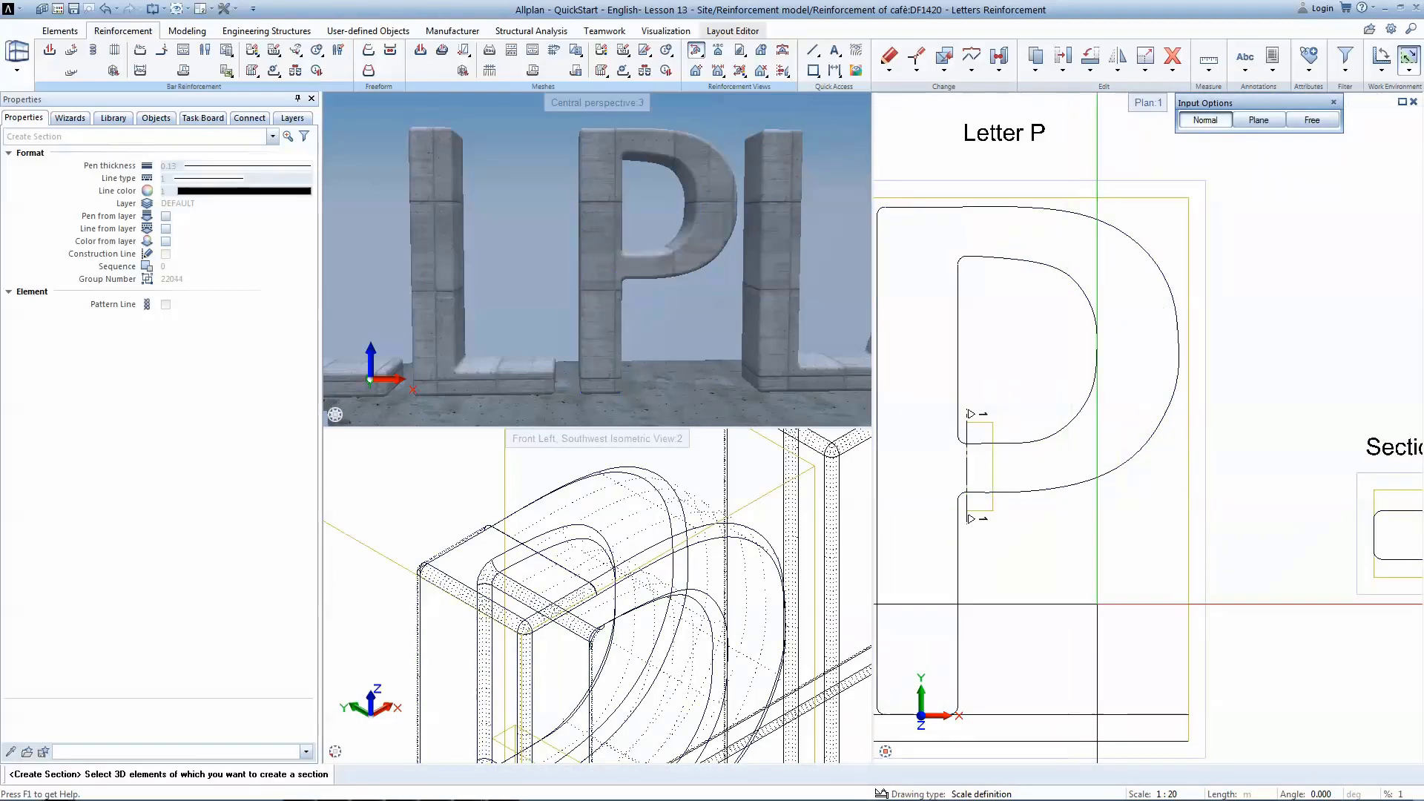
- Create an oblique Section 2 - 2 across the curved part of the P's bowl and place it with its label beside Section 1 - 1
{"action": "left_click", "coordinate": [1062, 436]}
{"action": "scroll", "coordinate": [1033, 416], "scroll_direction": "down", "scroll_amount": 3}
{"action": "left_click", "coordinate": [1033, 418]}
{"action": "scroll", "coordinate": [1072, 408], "scroll_direction": "up", "scroll_amount": 3}
{"action": "left_click", "coordinate": [1014, 429]}
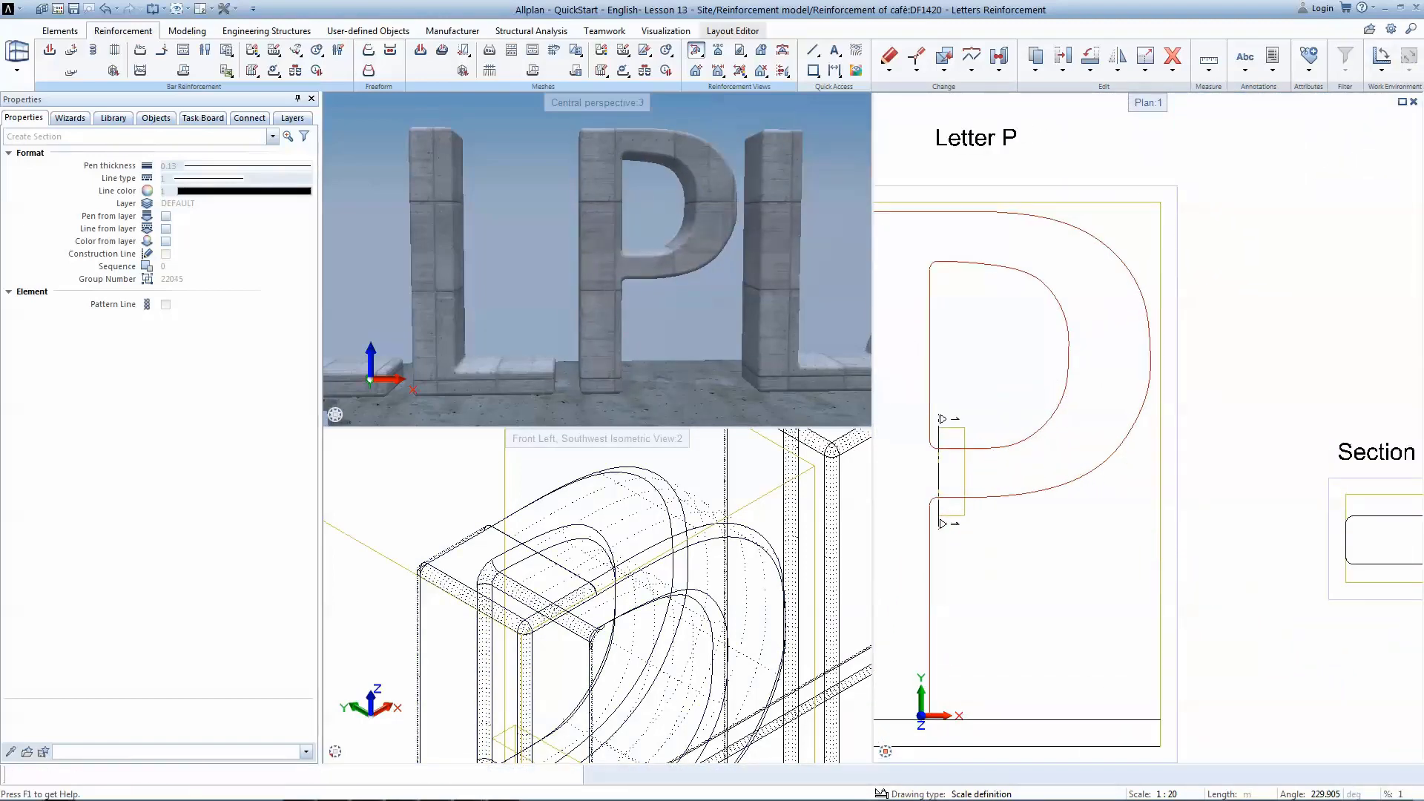
{"action": "scroll", "coordinate": [1105, 488], "scroll_direction": "down", "scroll_amount": 1}
{"action": "middle_click_drag", "start_coordinate": [1297, 519], "coordinate": [1073, 481]}
{"action": "left_click", "coordinate": [1238, 521]}
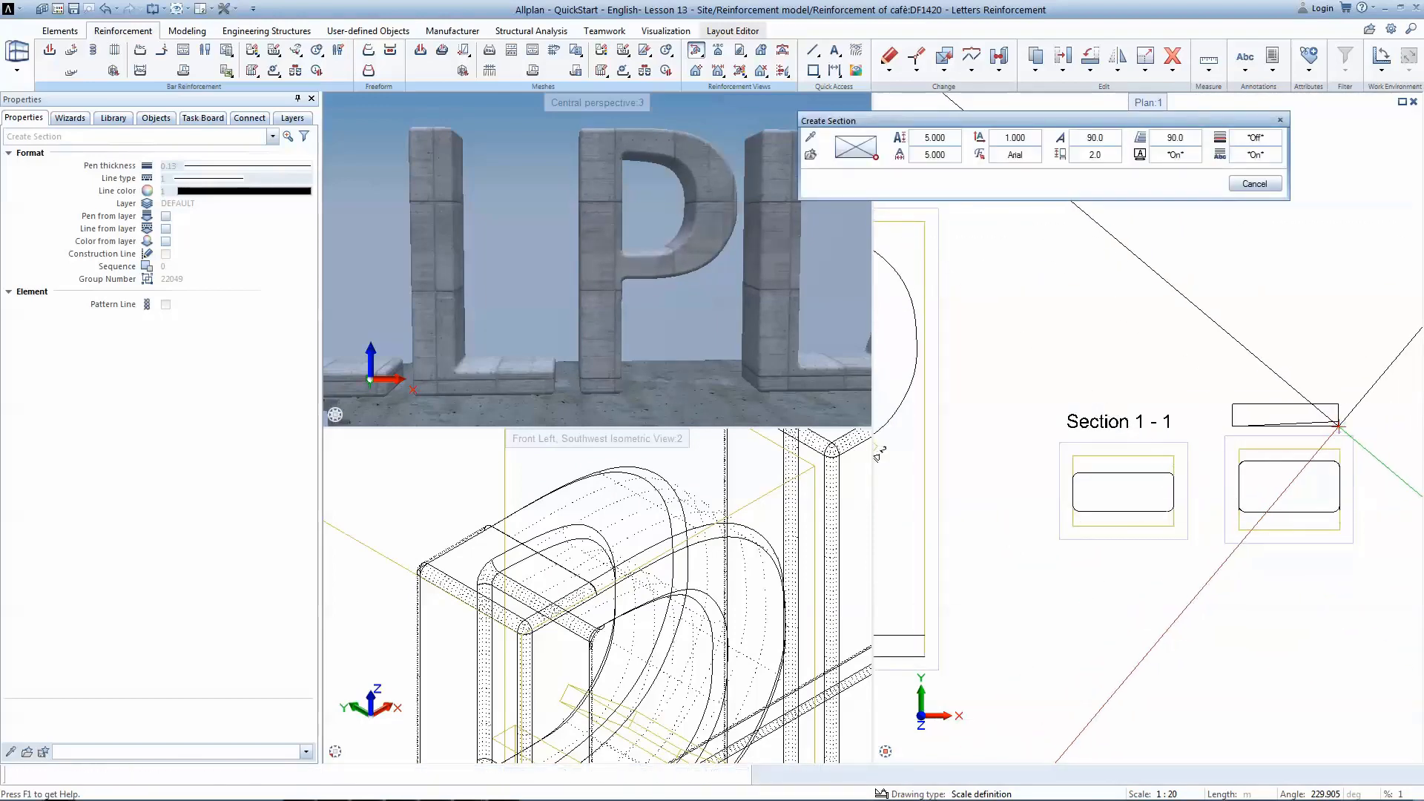
{"action": "left_click", "coordinate": [1337, 425]}
{"action": "key", "text": "Escape"}
- Create a closed stirrup with a diameter of 12 mm in Section 1 - 1 and place its label below the section
{"action": "key", "text": "ctrl+b"}
{"action": "scroll", "coordinate": [1121, 511], "scroll_direction": "up", "scroll_amount": 3}
{"action": "left_click", "coordinate": [1027, 511]}
{"action": "left_click", "coordinate": [1224, 435]}
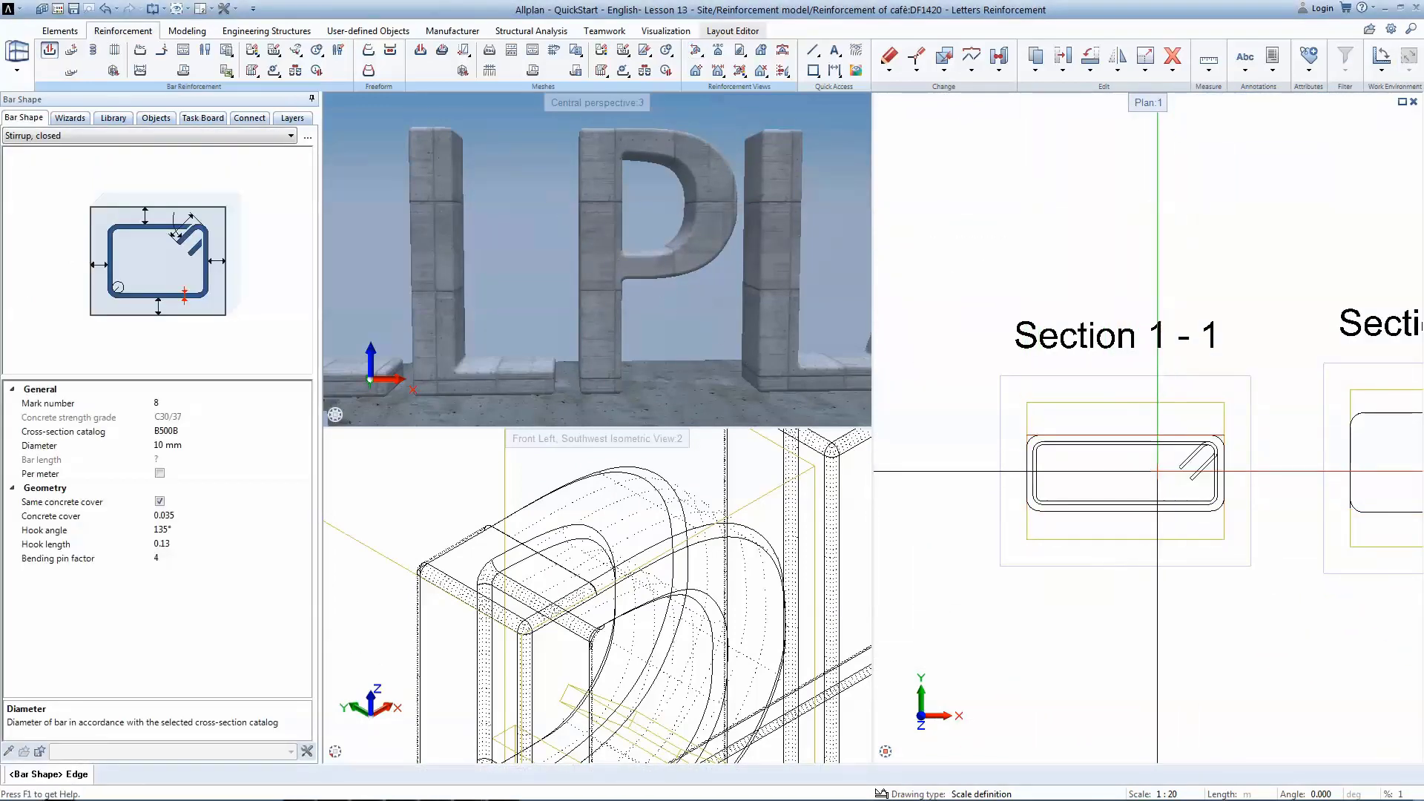
{"action": "left_click", "coordinate": [167, 445]}
{"action": "left_click", "coordinate": [168, 485]}
{"action": "key", "text": "Escape"}
{"action": "left_click", "coordinate": [1166, 591]}
- Create a closed 12 mm stirrup in Section 2 - 2 and place its label below the section
{"action": "middle_click_drag", "start_coordinate": [1230, 547], "coordinate": [964, 538]}
{"action": "scroll", "coordinate": [964, 538], "scroll_direction": "up", "scroll_amount": 1}
{"action": "left_click", "coordinate": [1113, 493]}
{"action": "left_click", "coordinate": [1360, 370]}
{"action": "scroll", "coordinate": [1309, 415], "scroll_direction": "down", "scroll_amount": 1}
{"action": "key", "text": "Escape"}
{"action": "left_click", "coordinate": [1286, 565]}
{"action": "scroll", "coordinate": [1277, 535], "scroll_direction": "down", "scroll_amount": 1}
{"action": "key", "text": "Escape"}
{"action": "scroll", "coordinate": [964, 490], "scroll_direction": "up", "scroll_amount": 1}
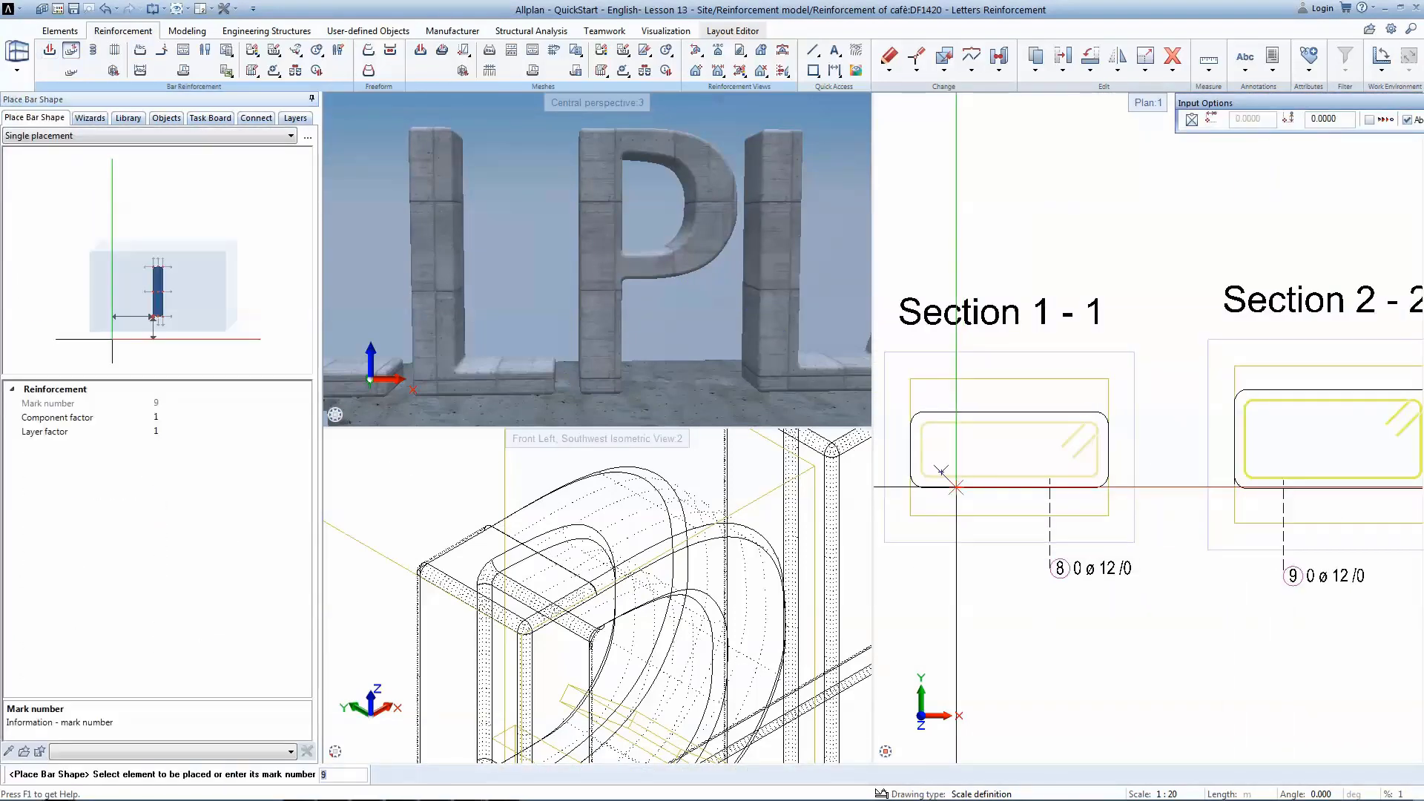
- Add an inner closed stirrup of 10 mm diameter with a 0.1 offset in Section 1 - 1 and label it below the section
{"action": "key", "text": "ctrl+b"}
{"action": "left_click", "coordinate": [168, 444]}
{"action": "left_click", "coordinate": [168, 476]}
{"action": "left_click", "coordinate": [950, 487]}
{"action": "type", "text": "0.1"}
{"action": "key", "text": "Return"}
{"action": "key", "text": "Escape"}
{"action": "key", "text": "Escape"}
{"action": "left_click", "coordinate": [1007, 635]}
{"action": "key", "text": "Escape"}
- Add an inner closed 10 mm stirrup with a 0.1 offset and a label below it in Section 2 - 2
{"action": "middle_click_drag", "start_coordinate": [1208, 591], "coordinate": [1067, 591]}
{"action": "left_click", "coordinate": [49, 49]}
{"action": "type", "text": "0.1"}
{"action": "key", "text": "Return"}
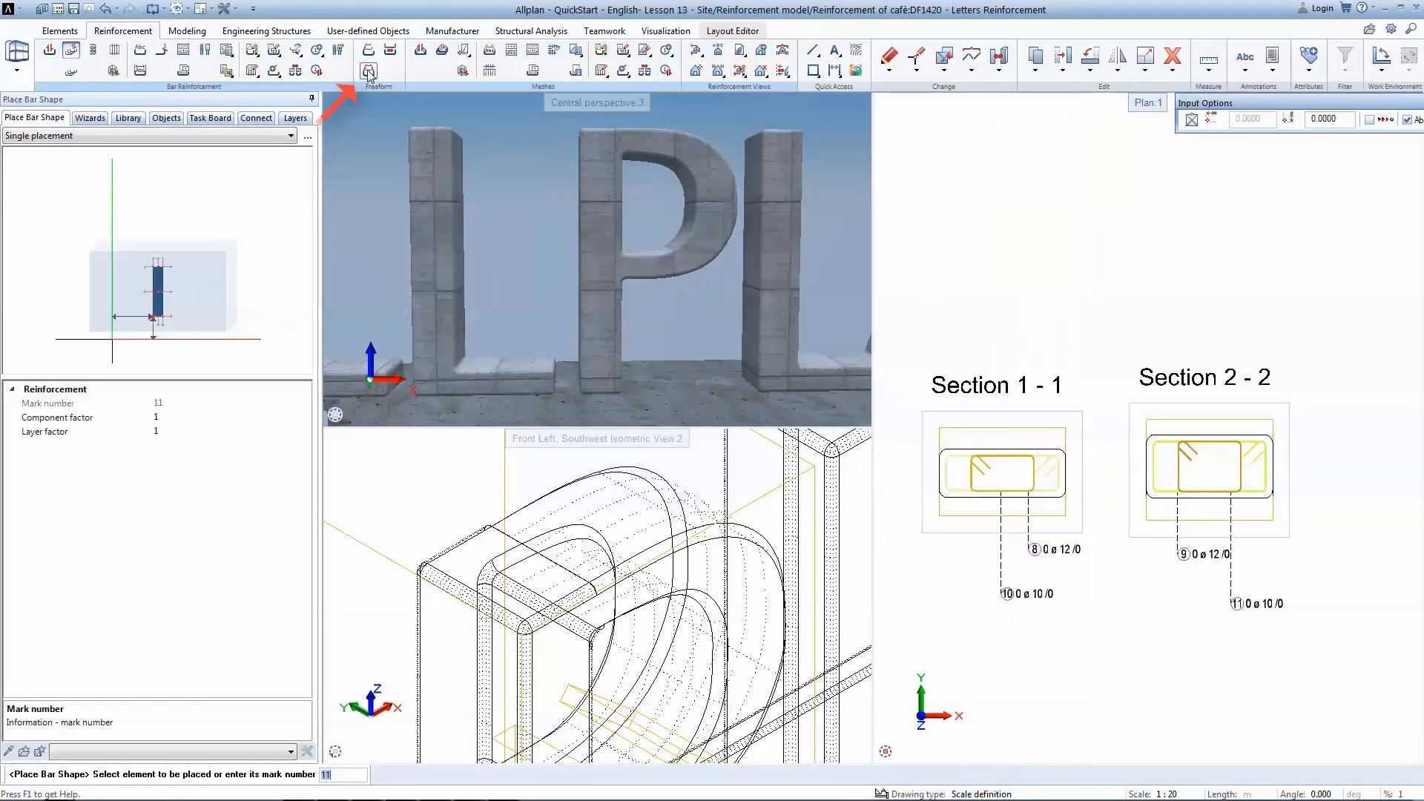
- Sweep the stirrups of Section 1 - 1 and Section 2 - 2 along the inner and outer edges of the P's bowl
{"action": "left_click", "coordinate": [369, 72]}
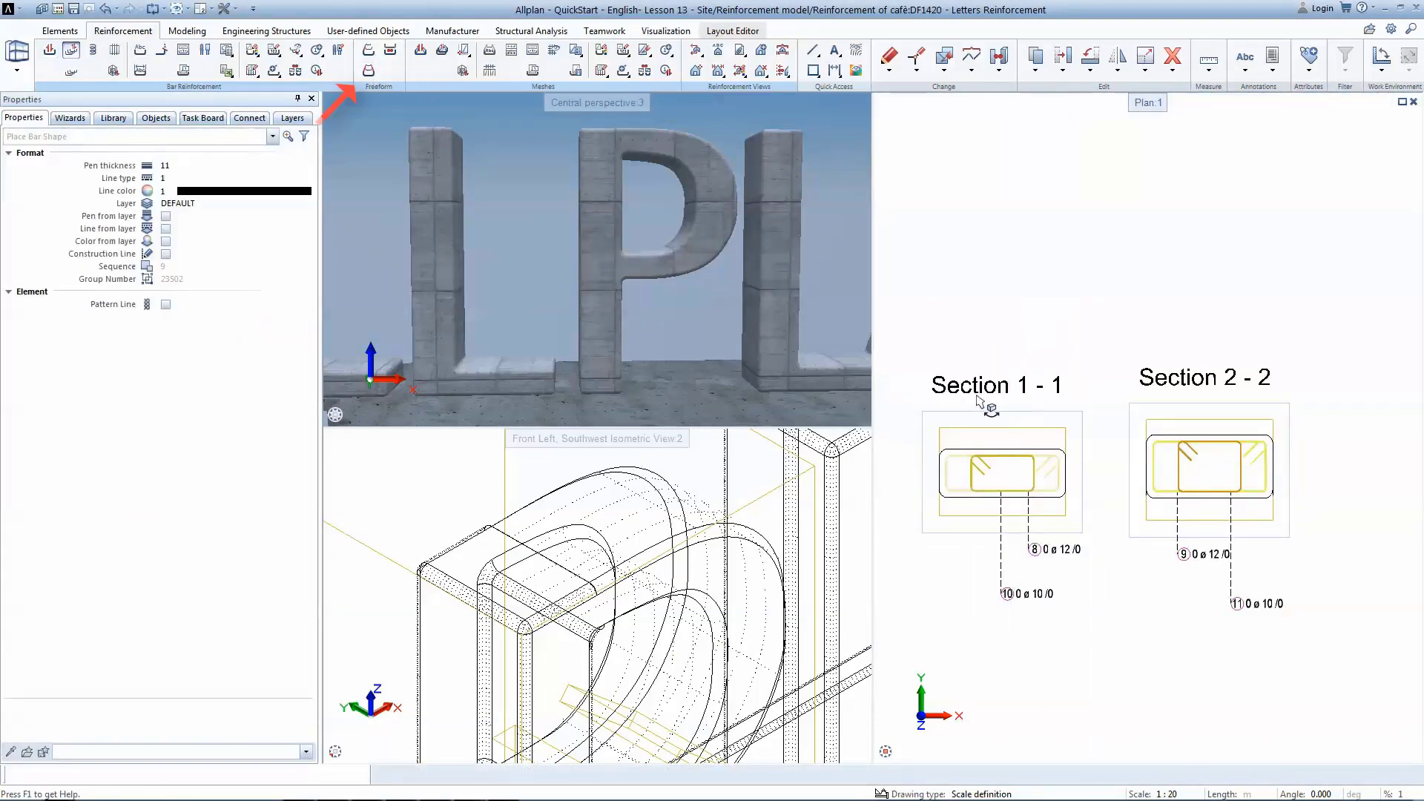
{"action": "left_click_drag", "start_coordinate": [930, 428], "coordinate": [1082, 512]}
{"action": "left_click_drag", "start_coordinate": [1125, 419], "coordinate": [1303, 500]}
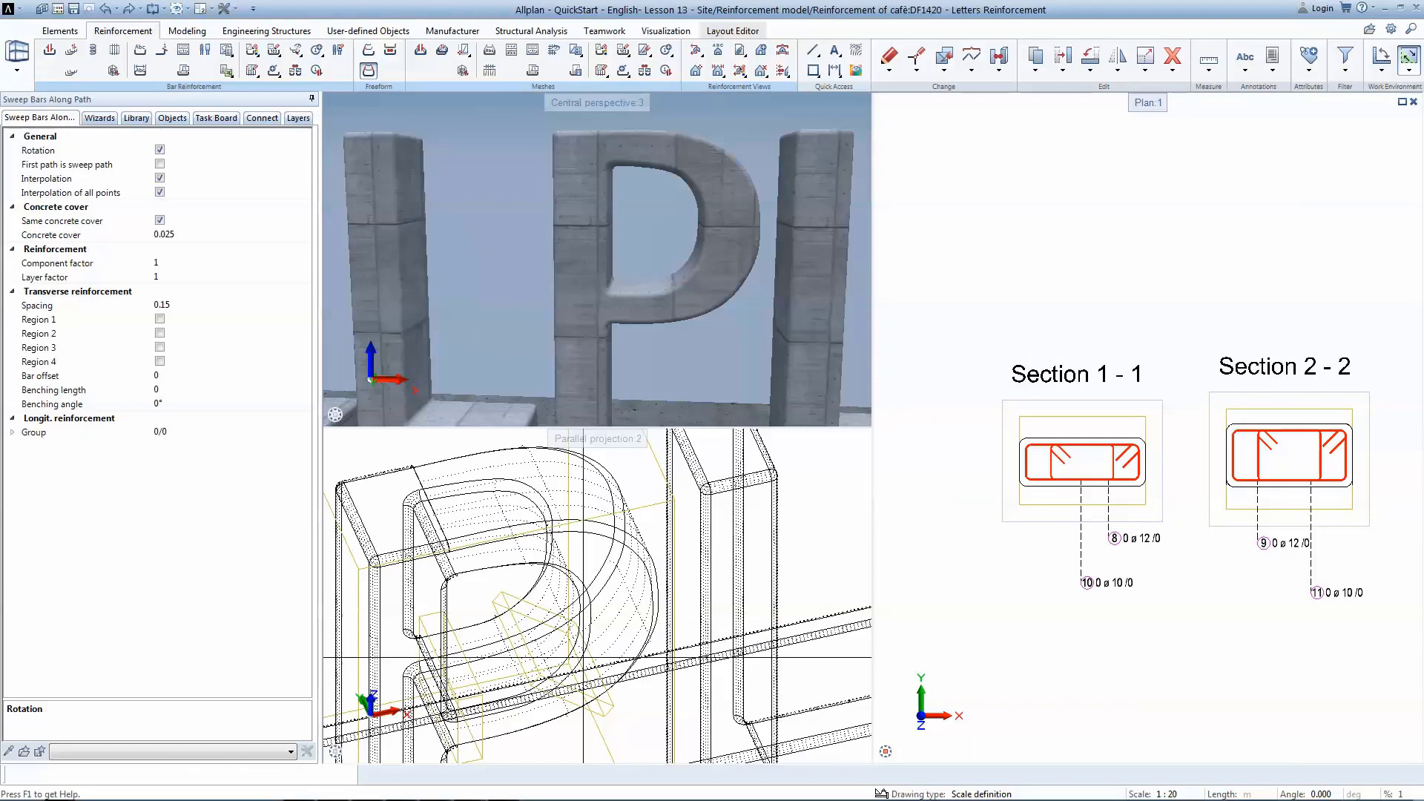
{"action": "key", "text": "Escape"}
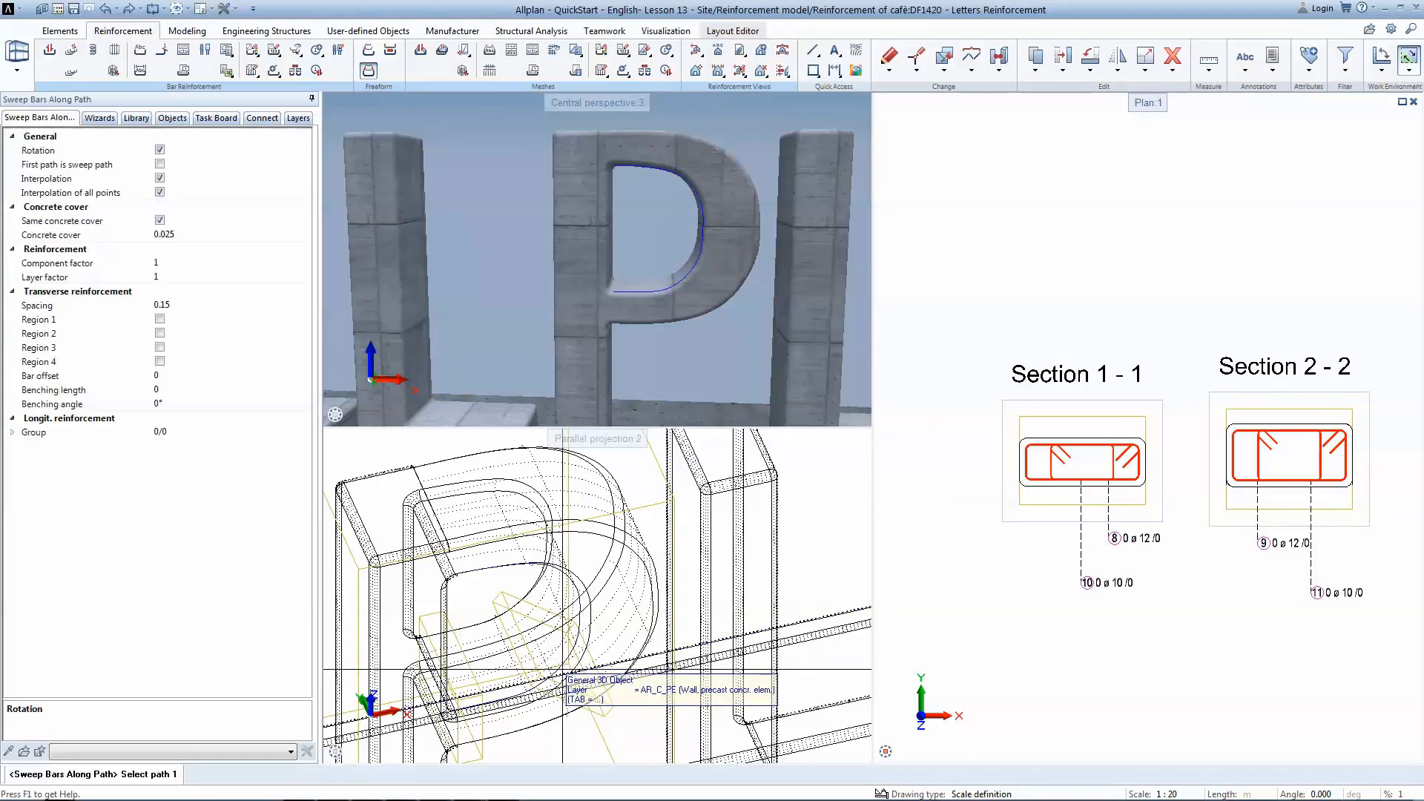
{"action": "left_click", "coordinate": [563, 670]}
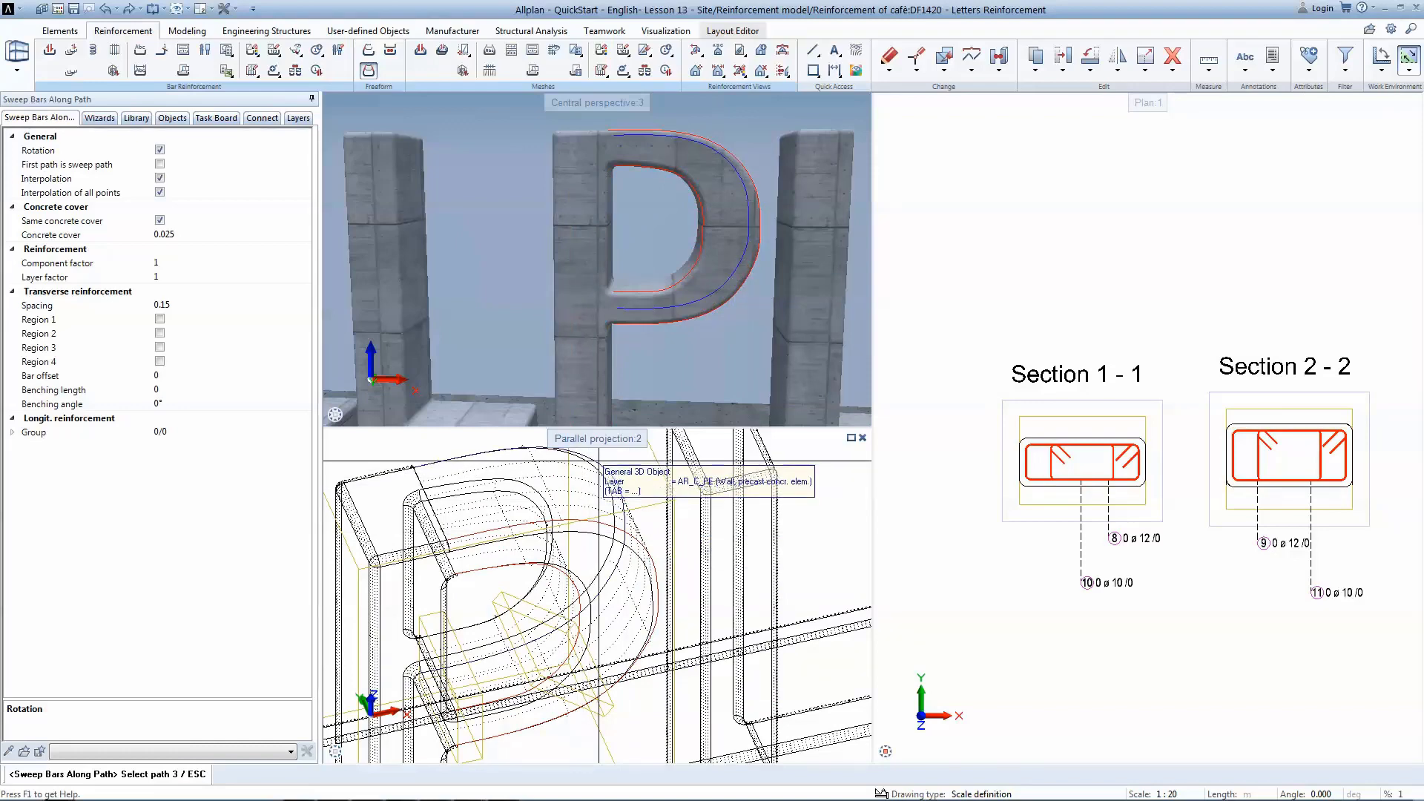
{"action": "key", "text": "Escape"}
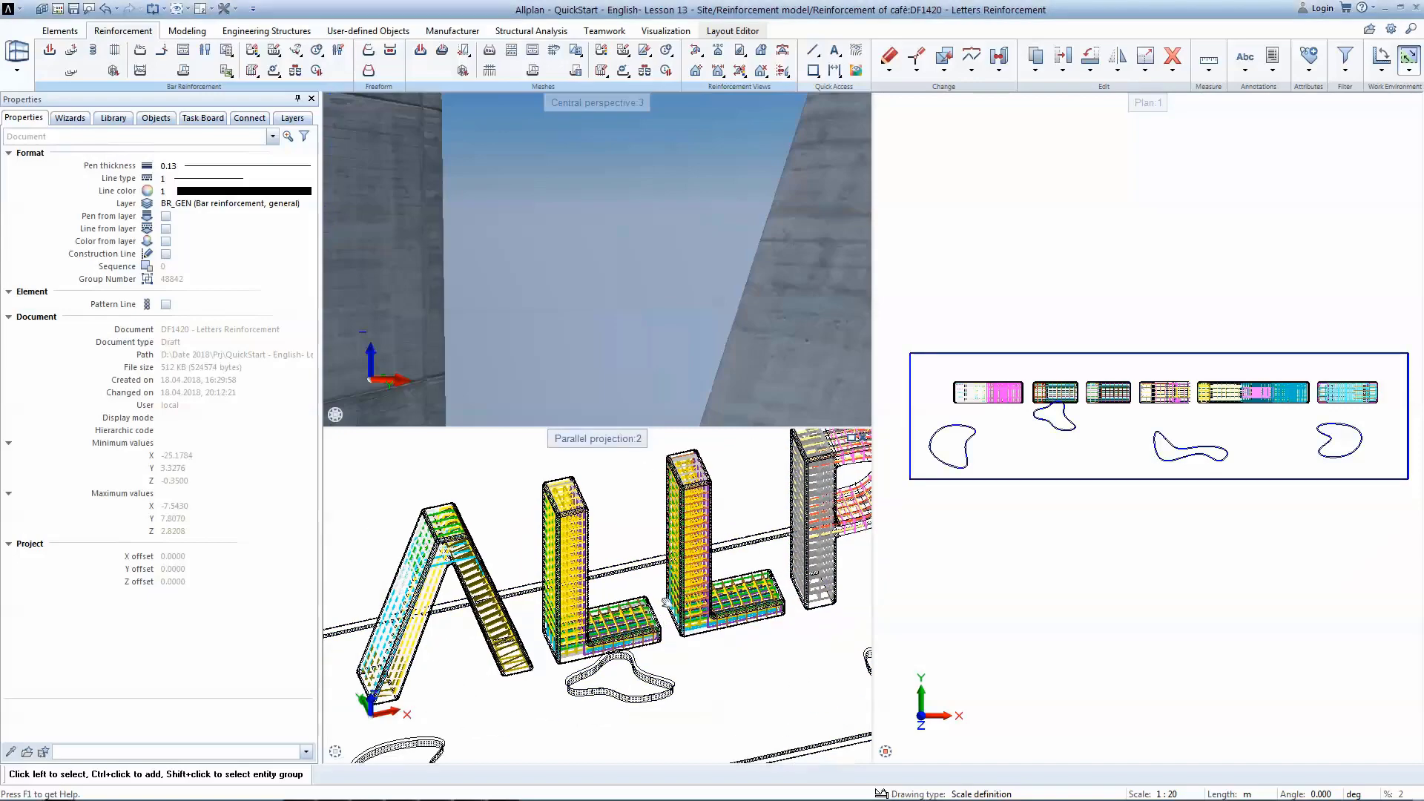
- Examine the swept reinforcement in the P's bowl and the overall ALLPLAN lettering on its slab in the 3D views
{"action": "middle_click_drag", "start_coordinate": [663, 562], "coordinate": [254, 634]}
{"action": "middle_click_drag", "start_coordinate": [623, 573], "coordinate": [381, 671]}
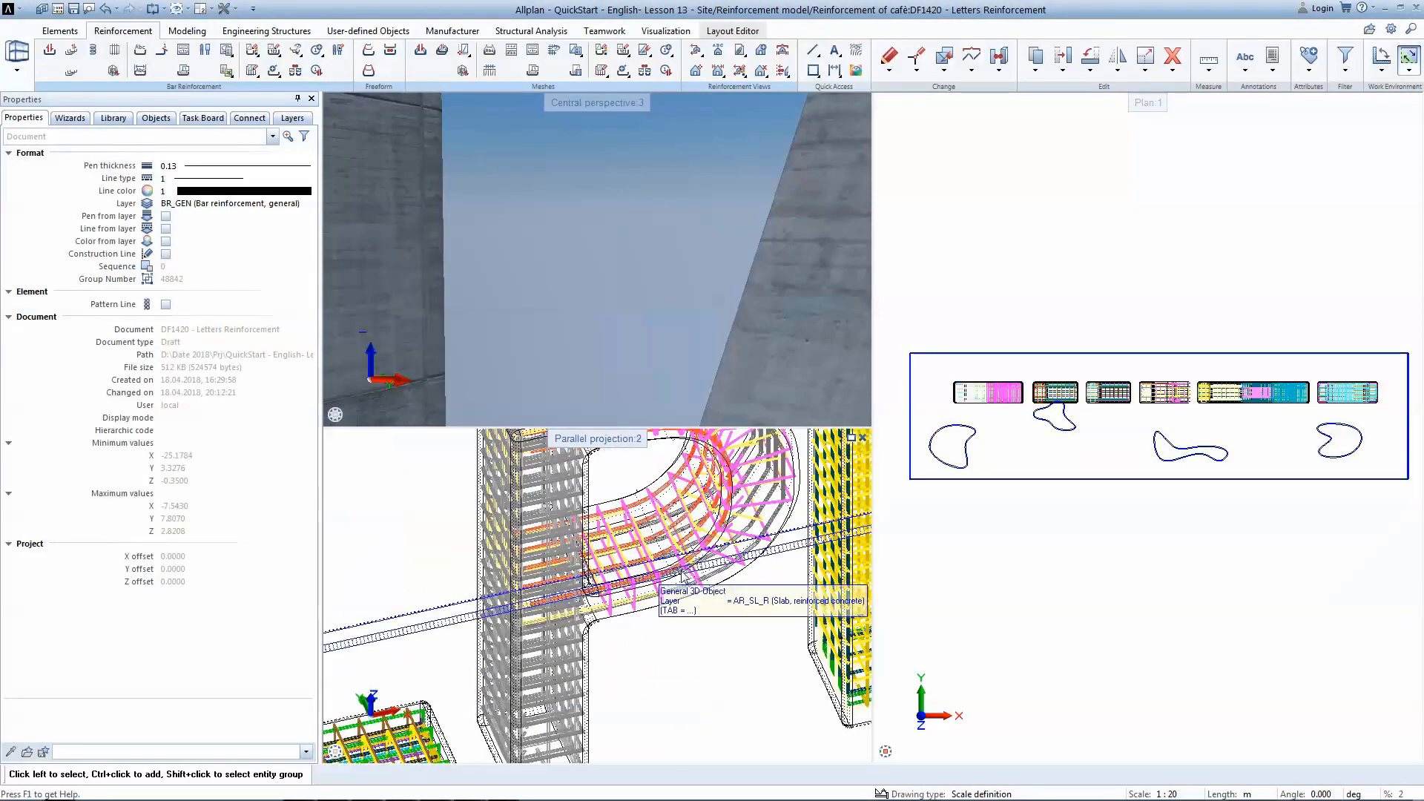
{"action": "scroll", "coordinate": [574, 651], "scroll_direction": "down", "scroll_amount": 3}
{"action": "scroll", "coordinate": [584, 639], "scroll_direction": "down", "scroll_amount": 4}
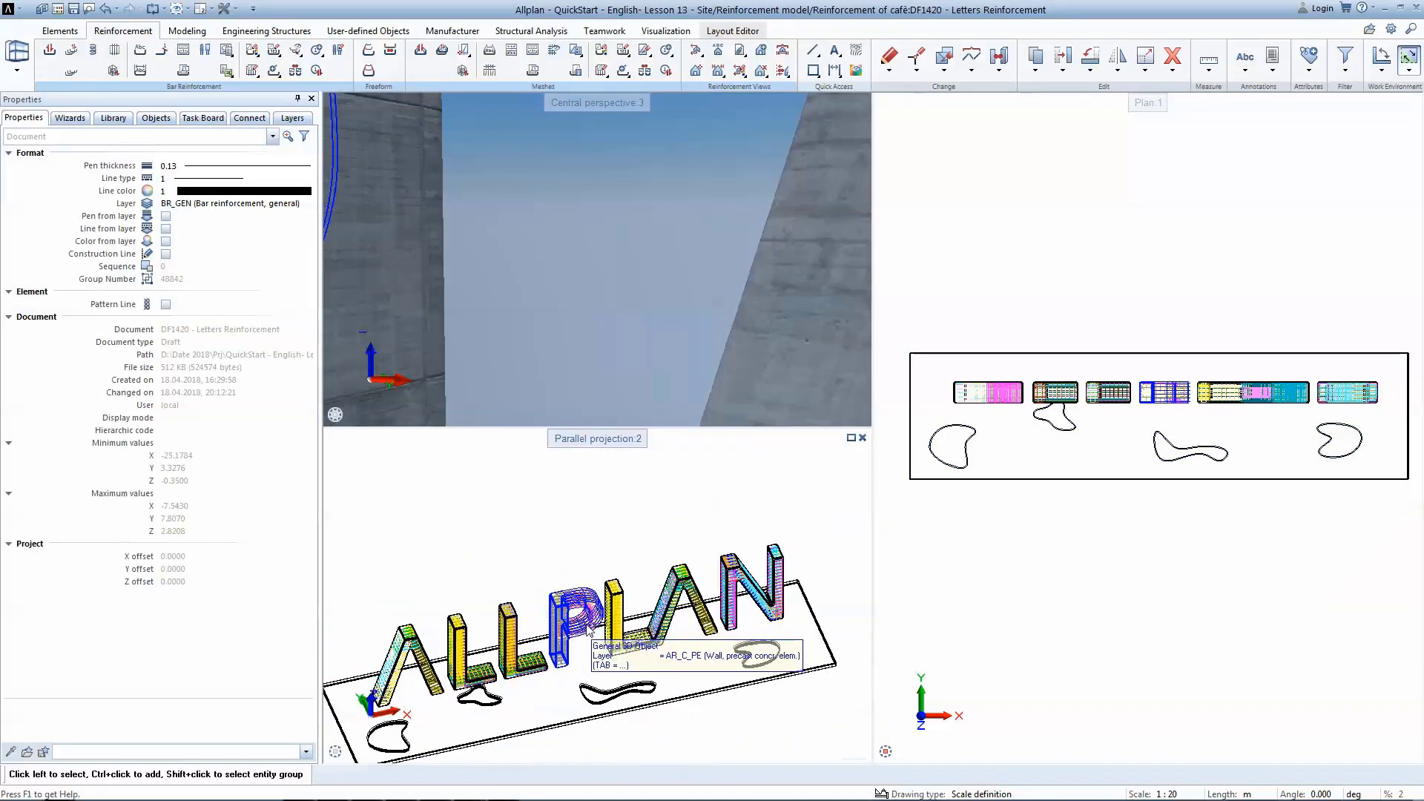
{"action": "middle_click_drag", "start_coordinate": [577, 639], "coordinate": [609, 590]}
{"action": "scroll", "coordinate": [581, 264], "scroll_direction": "down", "scroll_amount": 6}
{"action": "left_click_drag", "start_coordinate": [600, 275], "coordinate": [420, 256]}
{"action": "middle_click_drag", "start_coordinate": [421, 256], "coordinate": [499, 268], "text": "shift"}
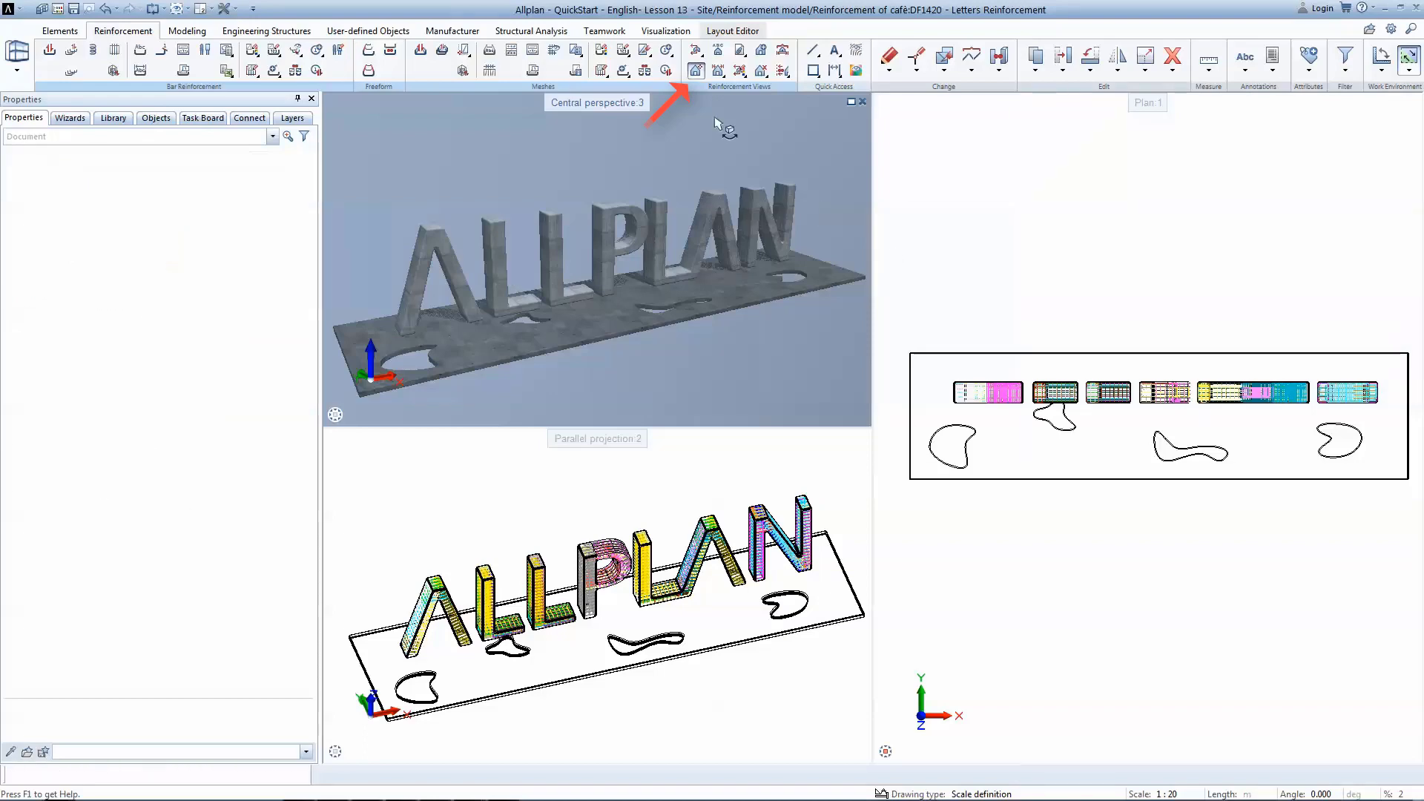
- Create an unlabelled associative plan view of the base slab and place it directly below the plan of the letters
{"action": "left_click", "coordinate": [695, 70]}
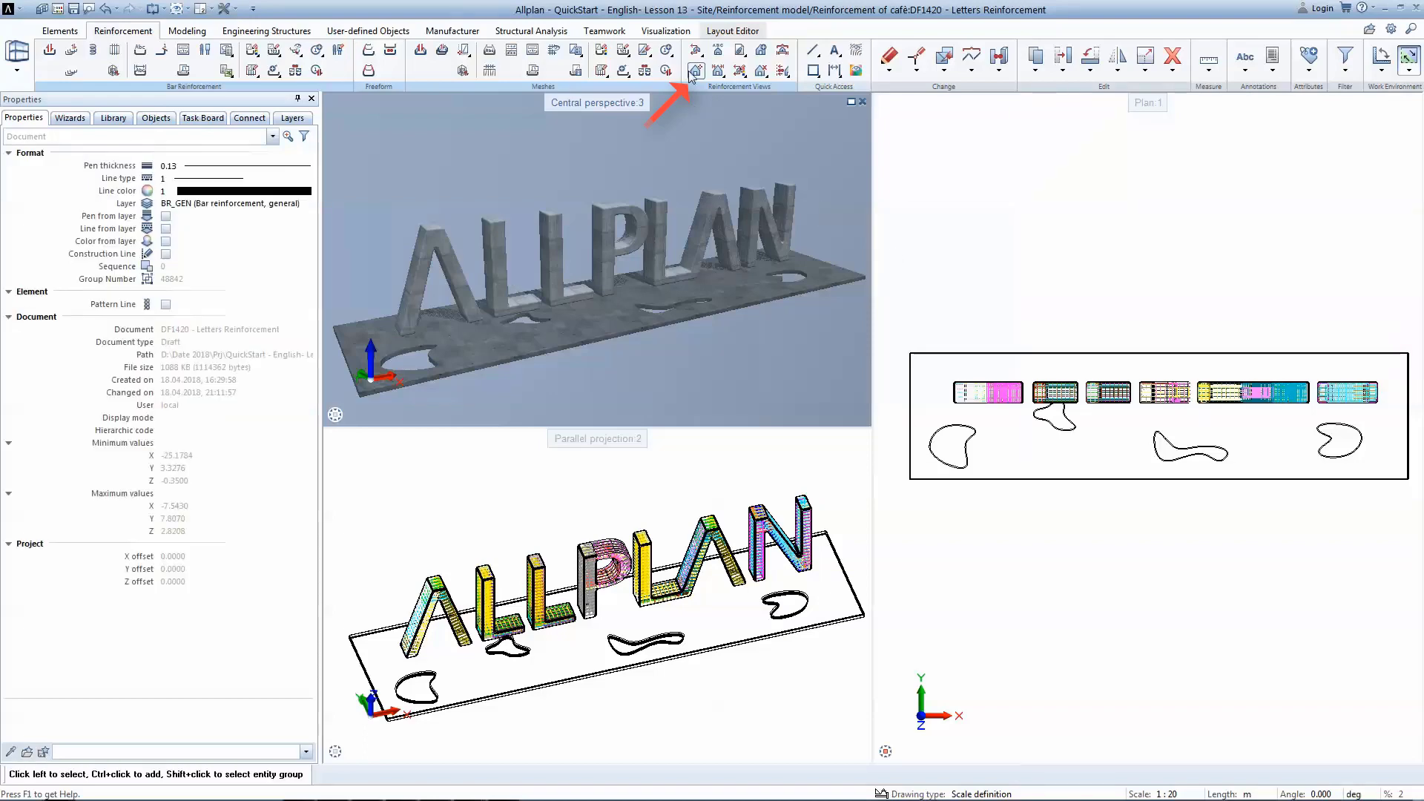
{"action": "left_click", "coordinate": [994, 460]}
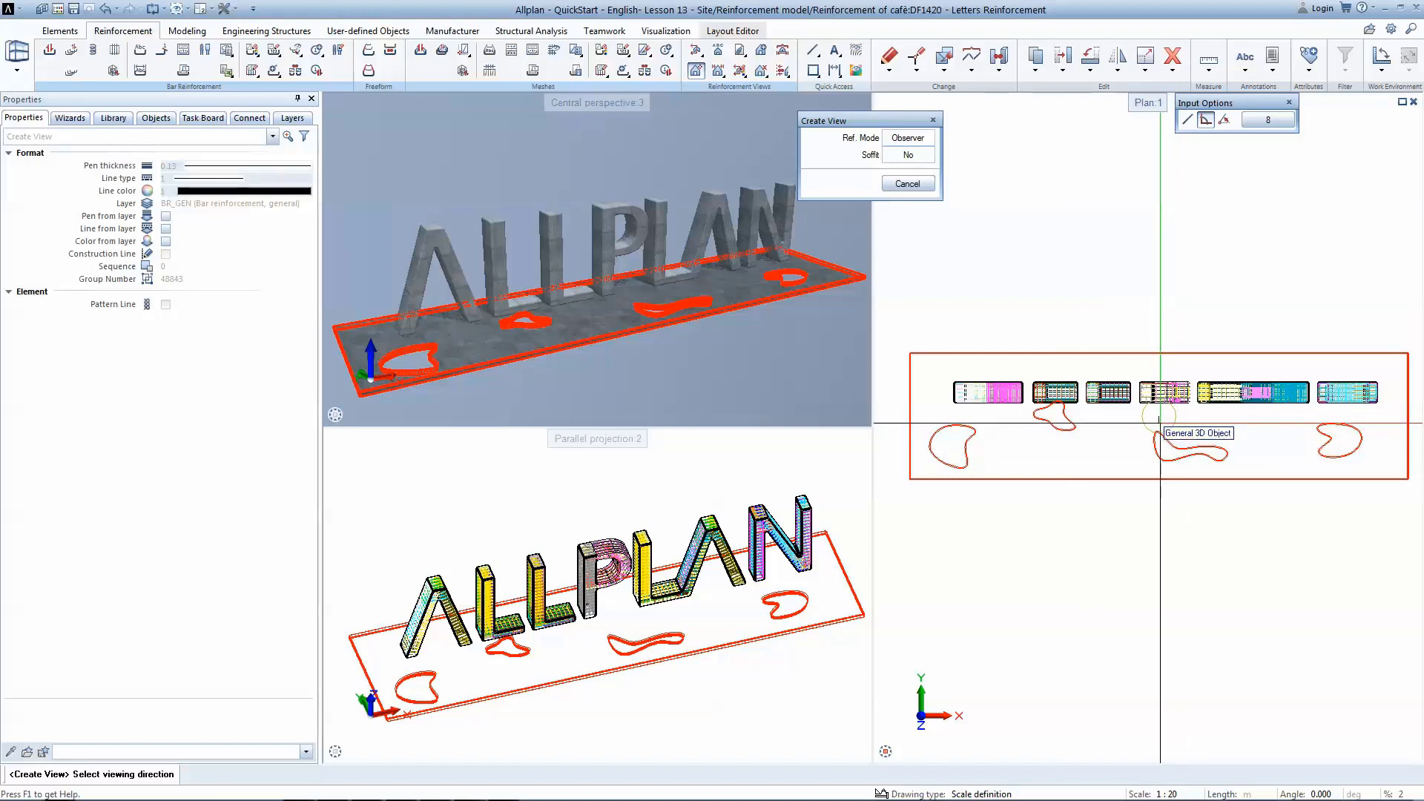
{"action": "left_click", "coordinate": [1161, 422]}
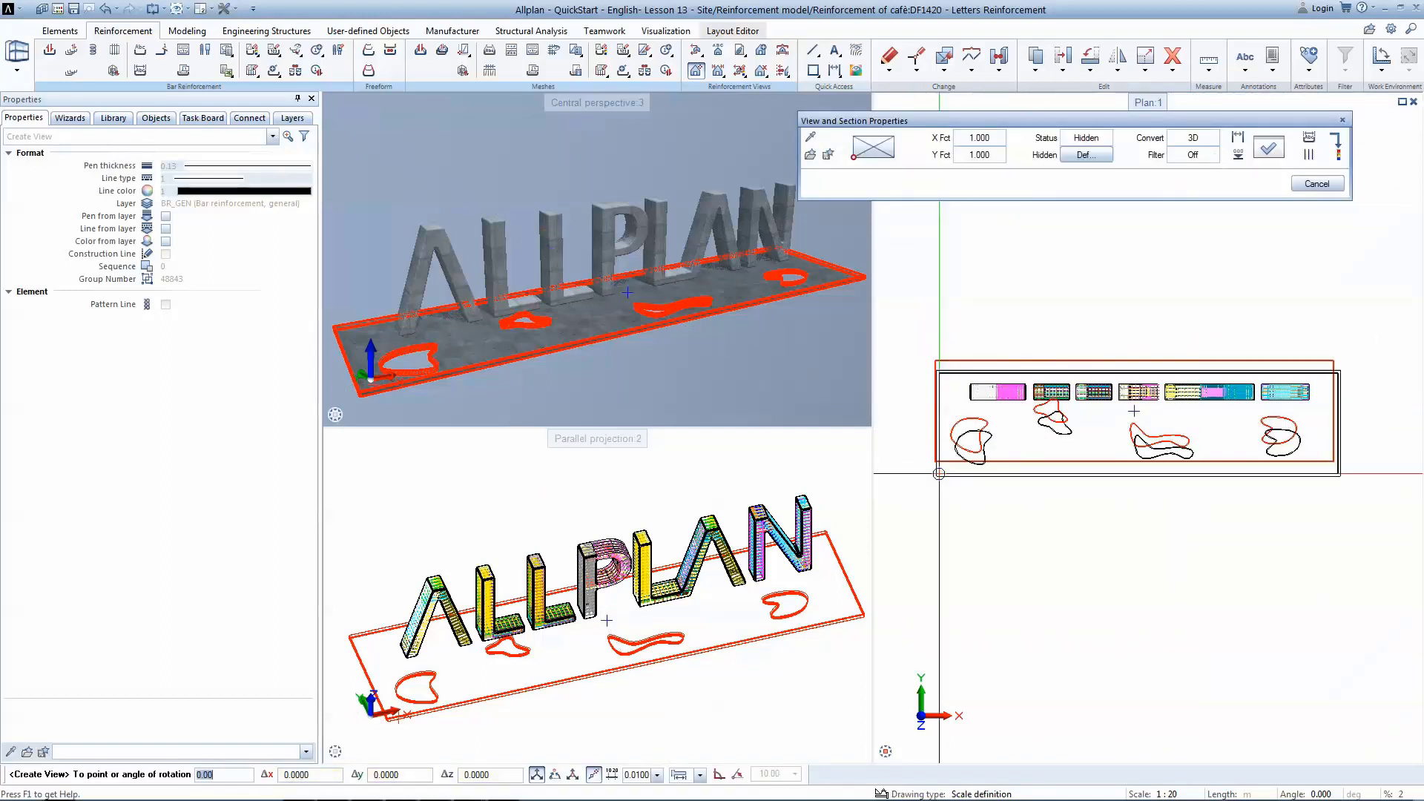
{"action": "left_click", "coordinate": [935, 599]}
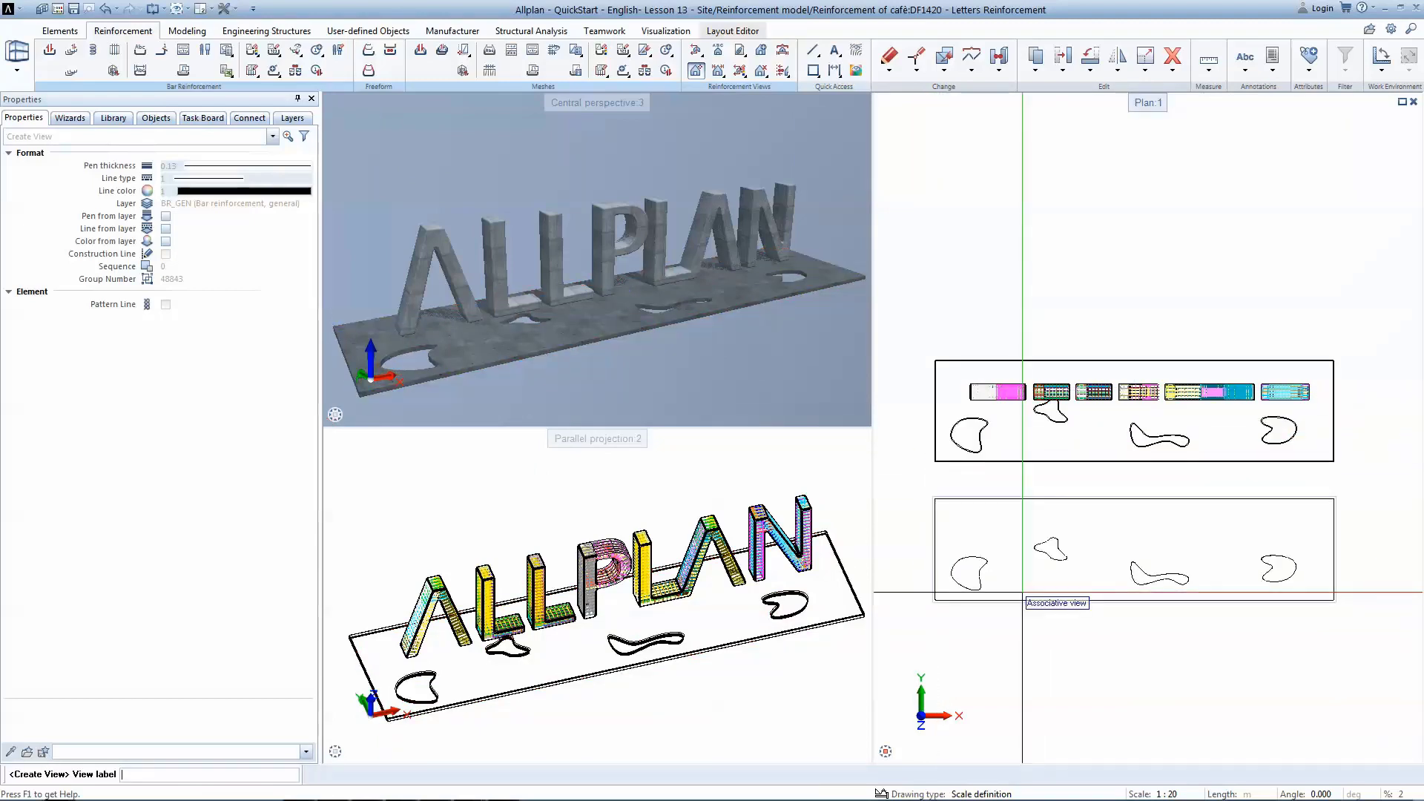
{"action": "key", "text": "Escape"}
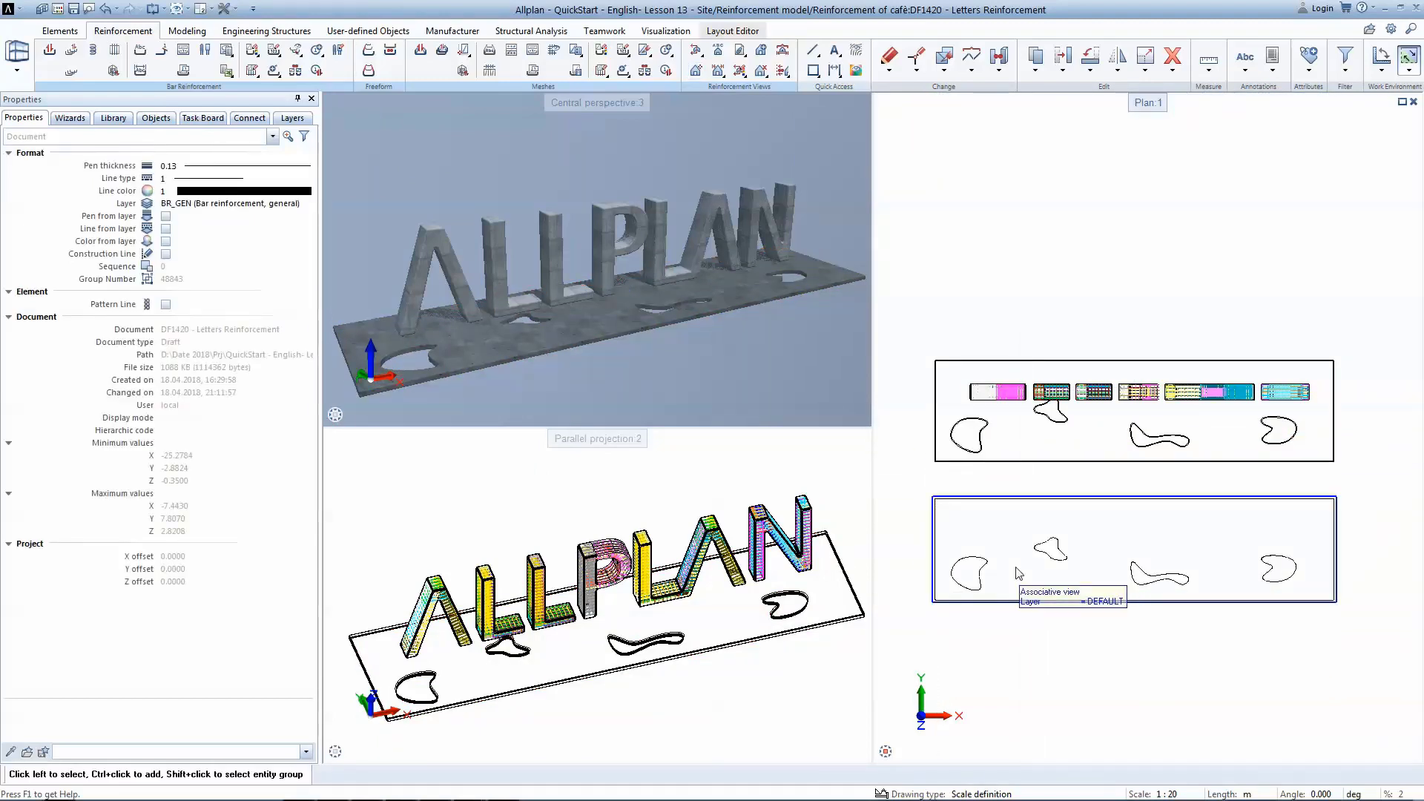
- Start an area reinforcement and define its placing region from corner to corner of the slab view with an offset of -0.025
{"action": "left_click", "coordinate": [114, 50]}
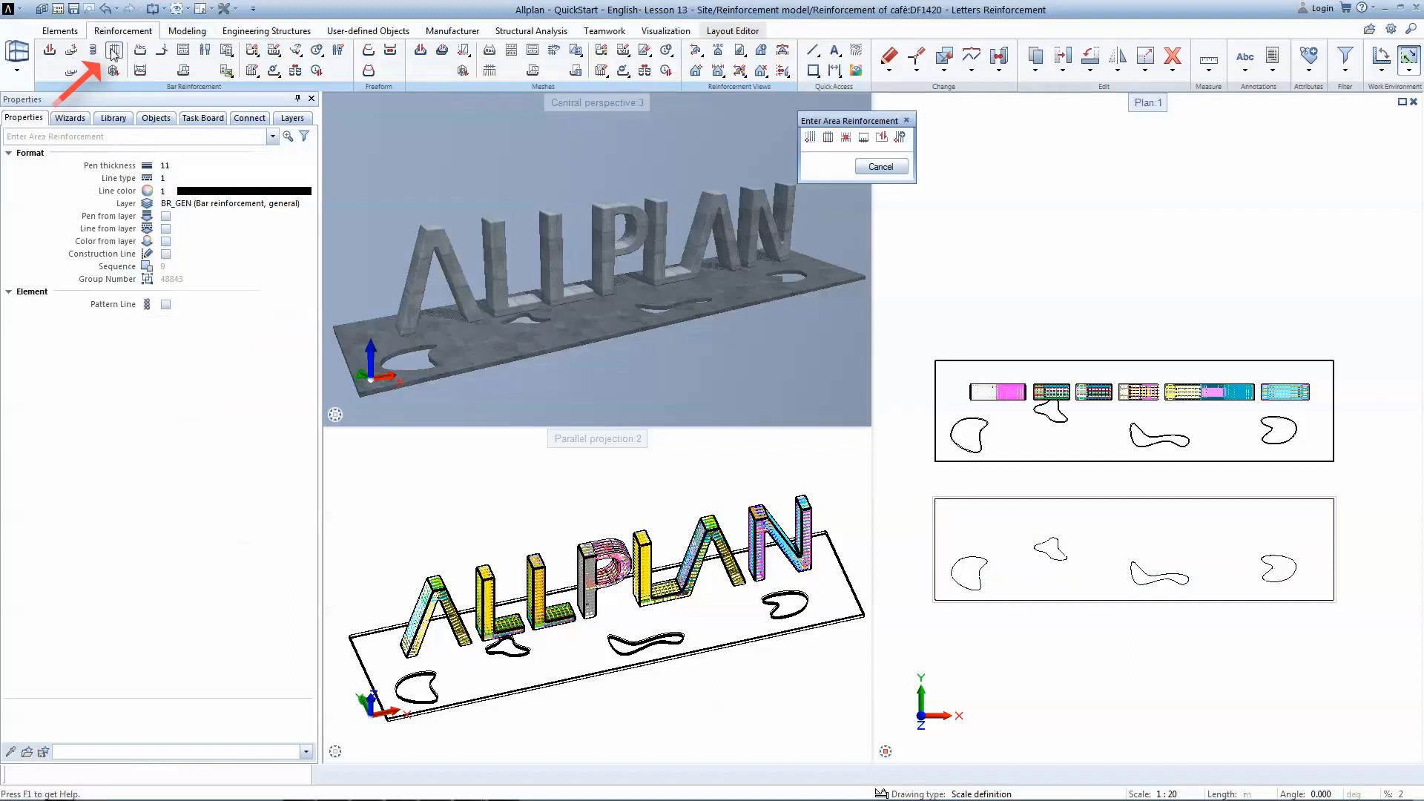
{"action": "left_click", "coordinate": [845, 138]}
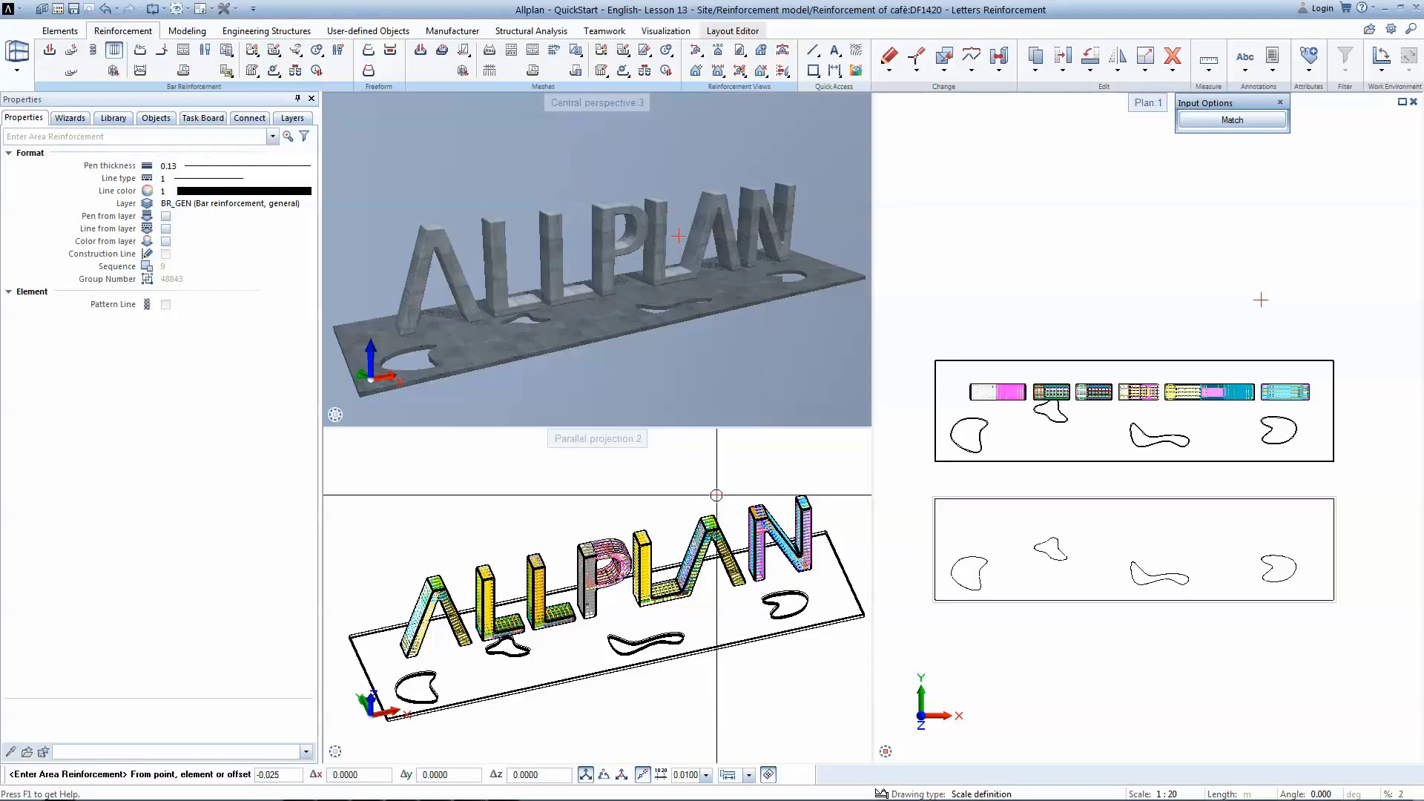
{"action": "scroll", "coordinate": [913, 510], "scroll_direction": "up", "scroll_amount": 3}
{"action": "scroll", "coordinate": [962, 483], "scroll_direction": "up", "scroll_amount": 4}
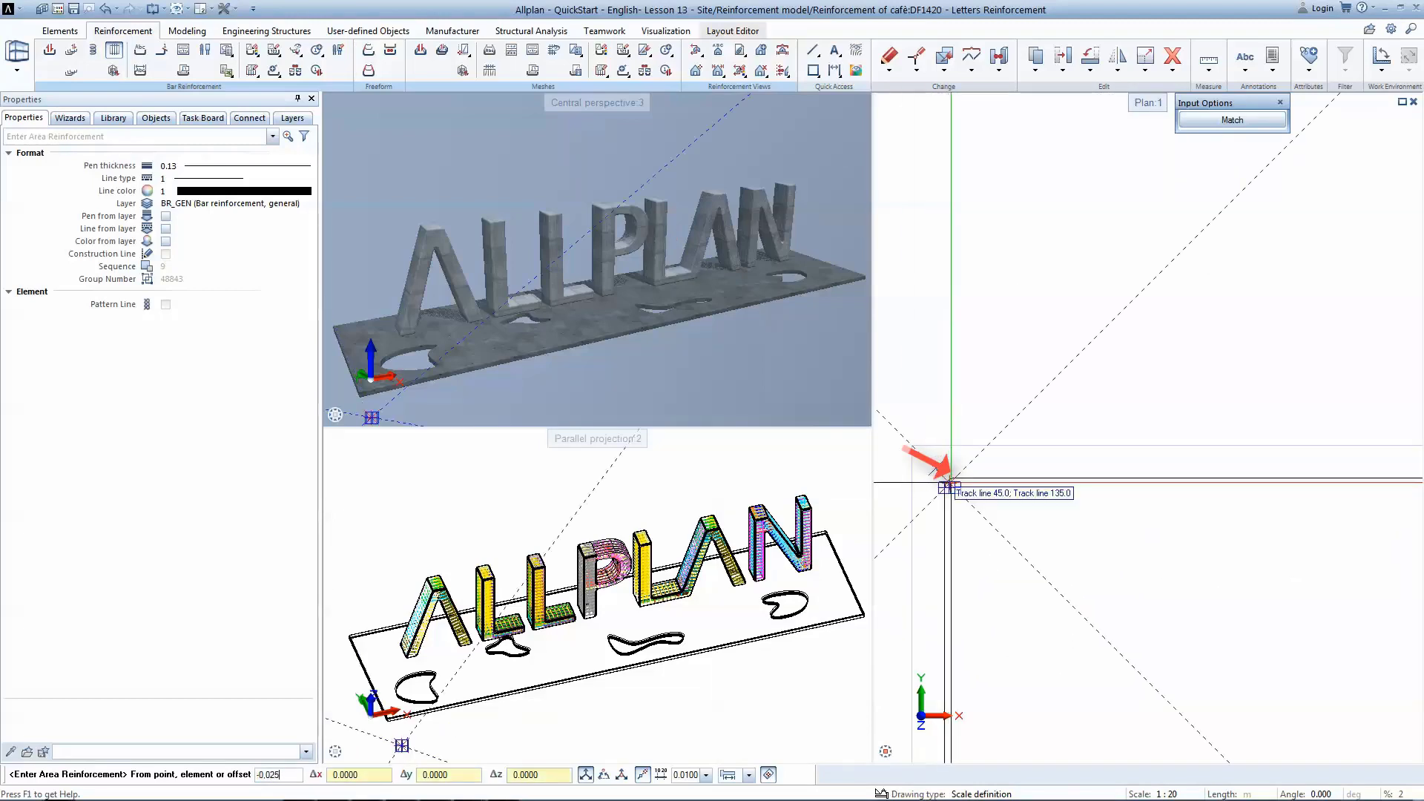
{"action": "left_click", "coordinate": [944, 488]}
{"action": "scroll", "coordinate": [944, 487], "scroll_direction": "down", "scroll_amount": 6}
{"action": "middle_click_drag", "start_coordinate": [1146, 564], "coordinate": [1090, 564]}
{"action": "scroll", "coordinate": [1313, 606], "scroll_direction": "up", "scroll_amount": 5}
{"action": "left_click", "coordinate": [1307, 608]}
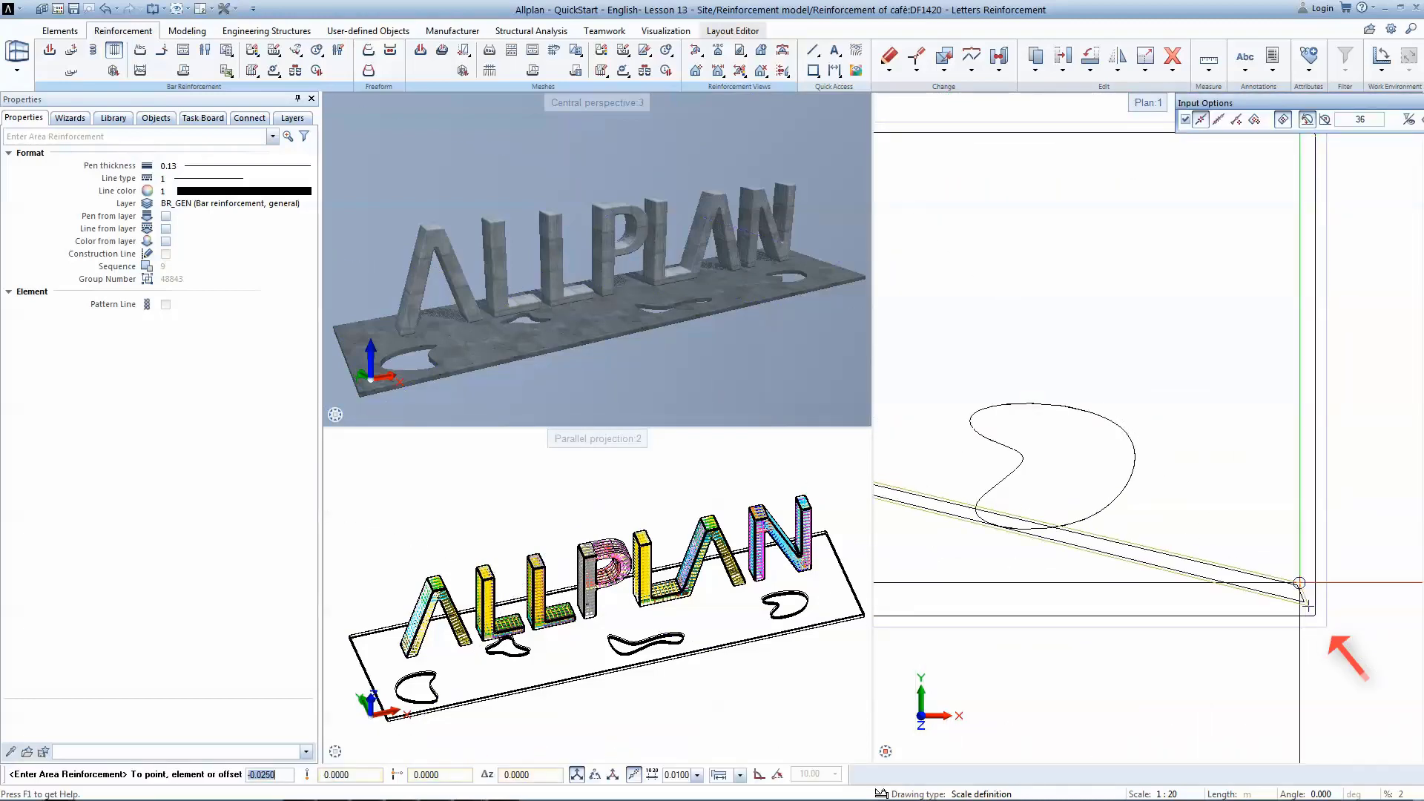
{"action": "scroll", "coordinate": [1291, 414], "scroll_direction": "down", "scroll_amount": 5}
{"action": "key", "text": "Escape"}
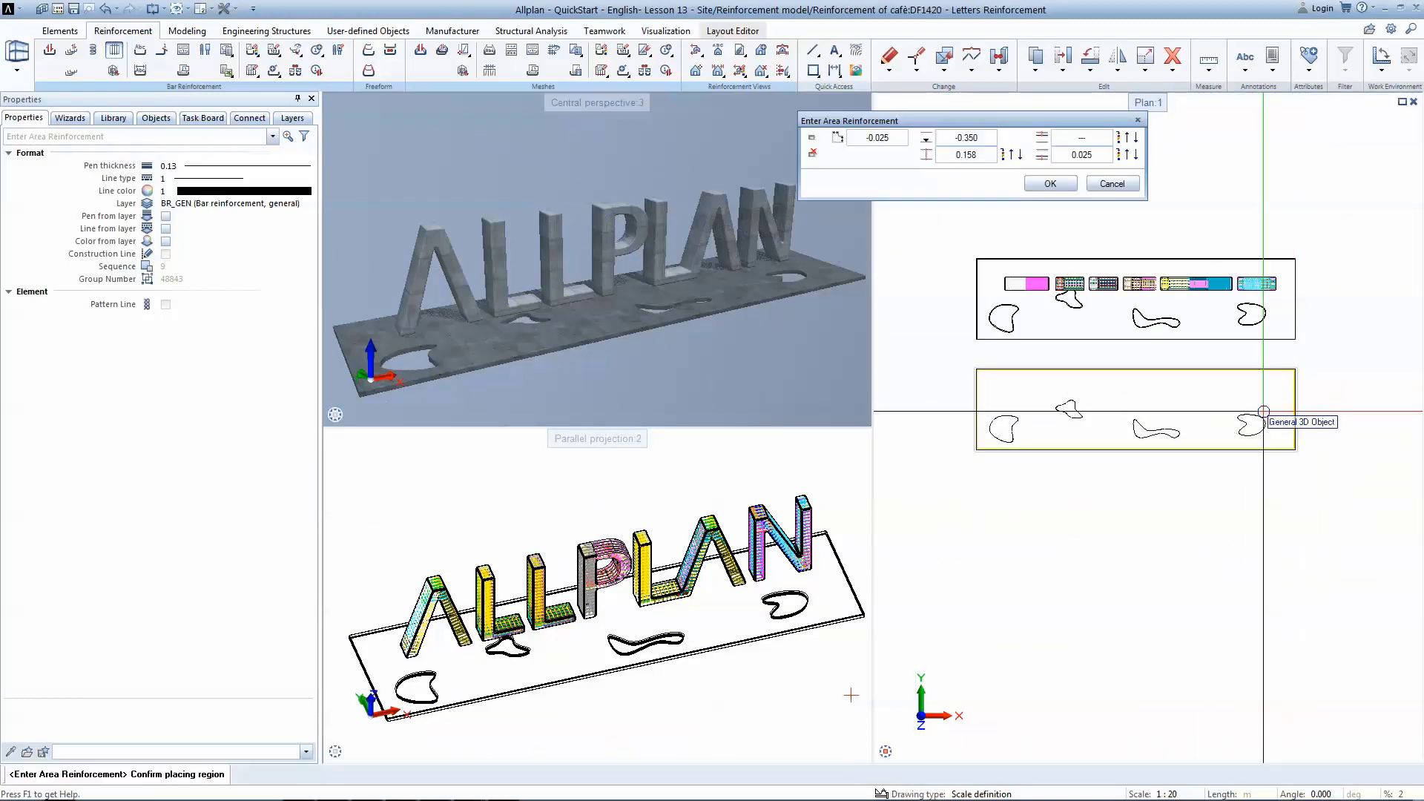
- Exclude the slab's leftmost freeform opening from the placing region with an offset of 0.025
{"action": "left_click", "coordinate": [811, 138]}
{"action": "scroll", "coordinate": [1054, 408], "scroll_direction": "up", "scroll_amount": 1}
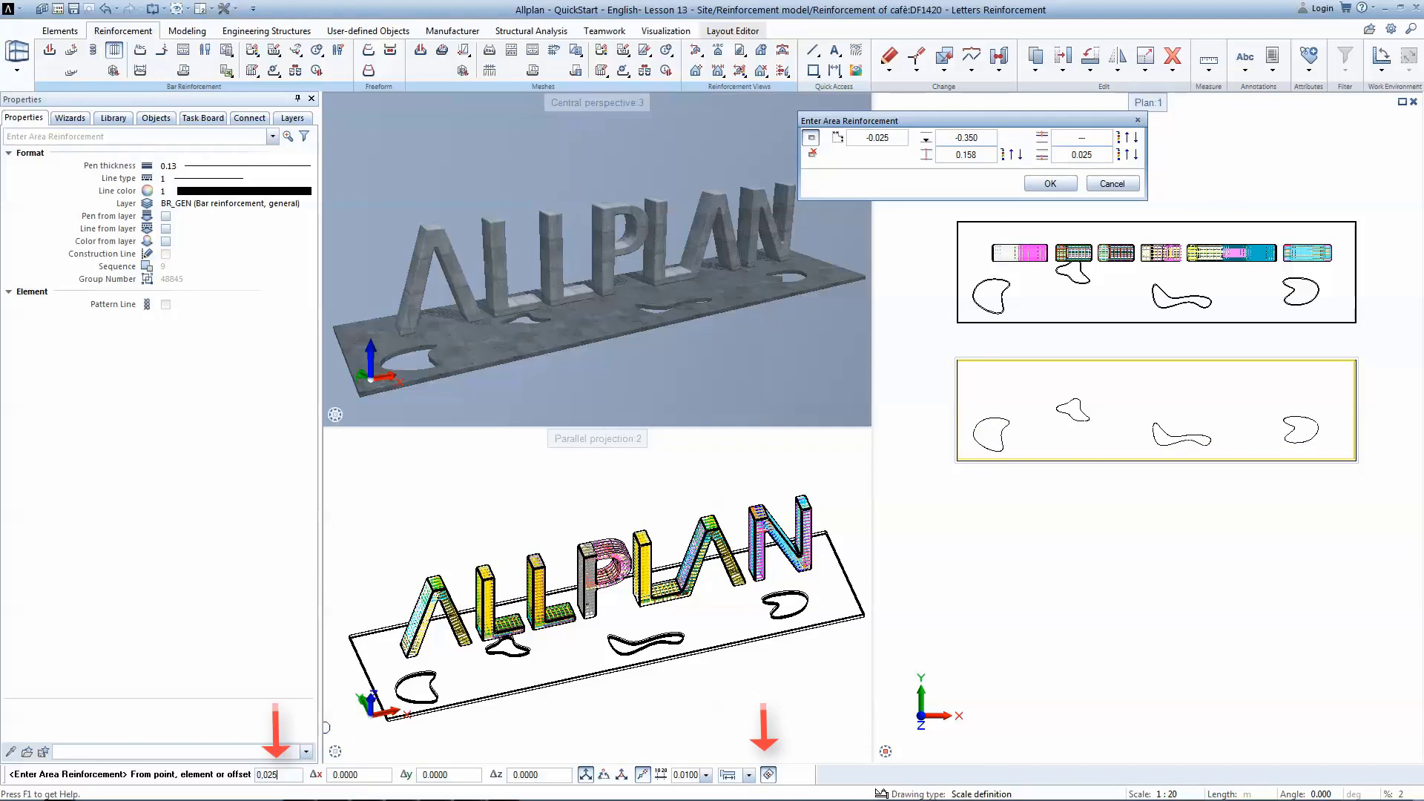
{"action": "scroll", "coordinate": [980, 431], "scroll_direction": "up", "scroll_amount": 3}
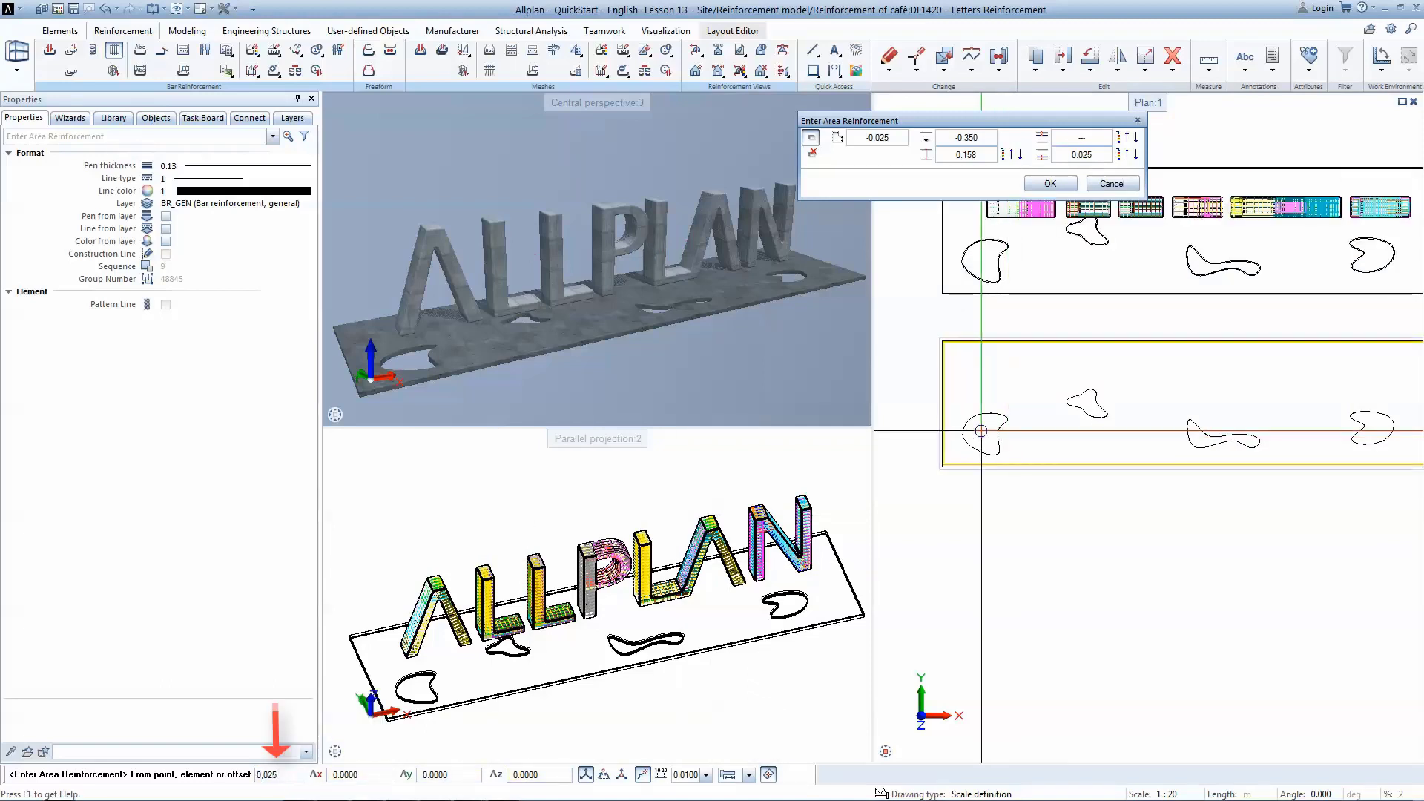
{"action": "left_click", "coordinate": [980, 430]}
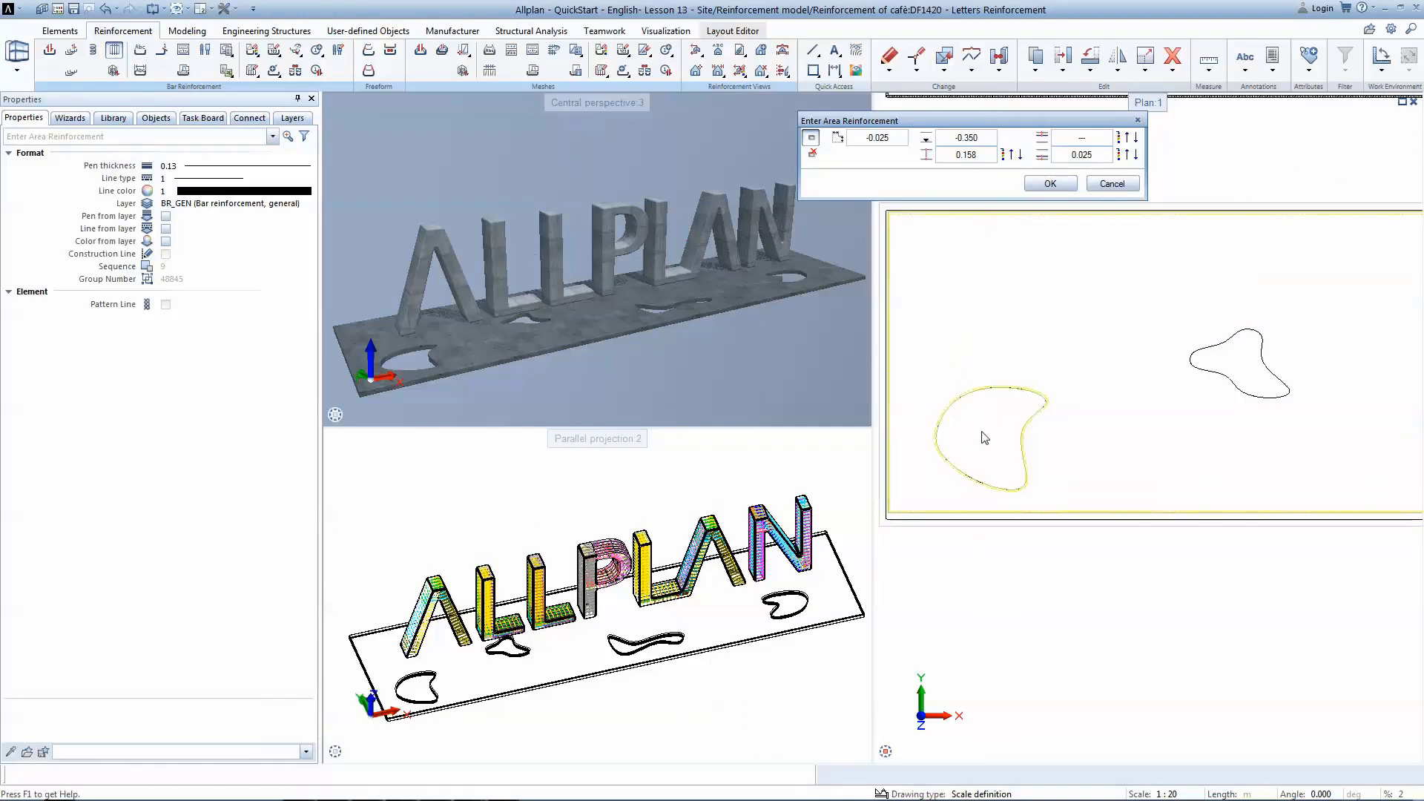
{"action": "scroll", "coordinate": [1077, 432], "scroll_direction": "up", "scroll_amount": 5}
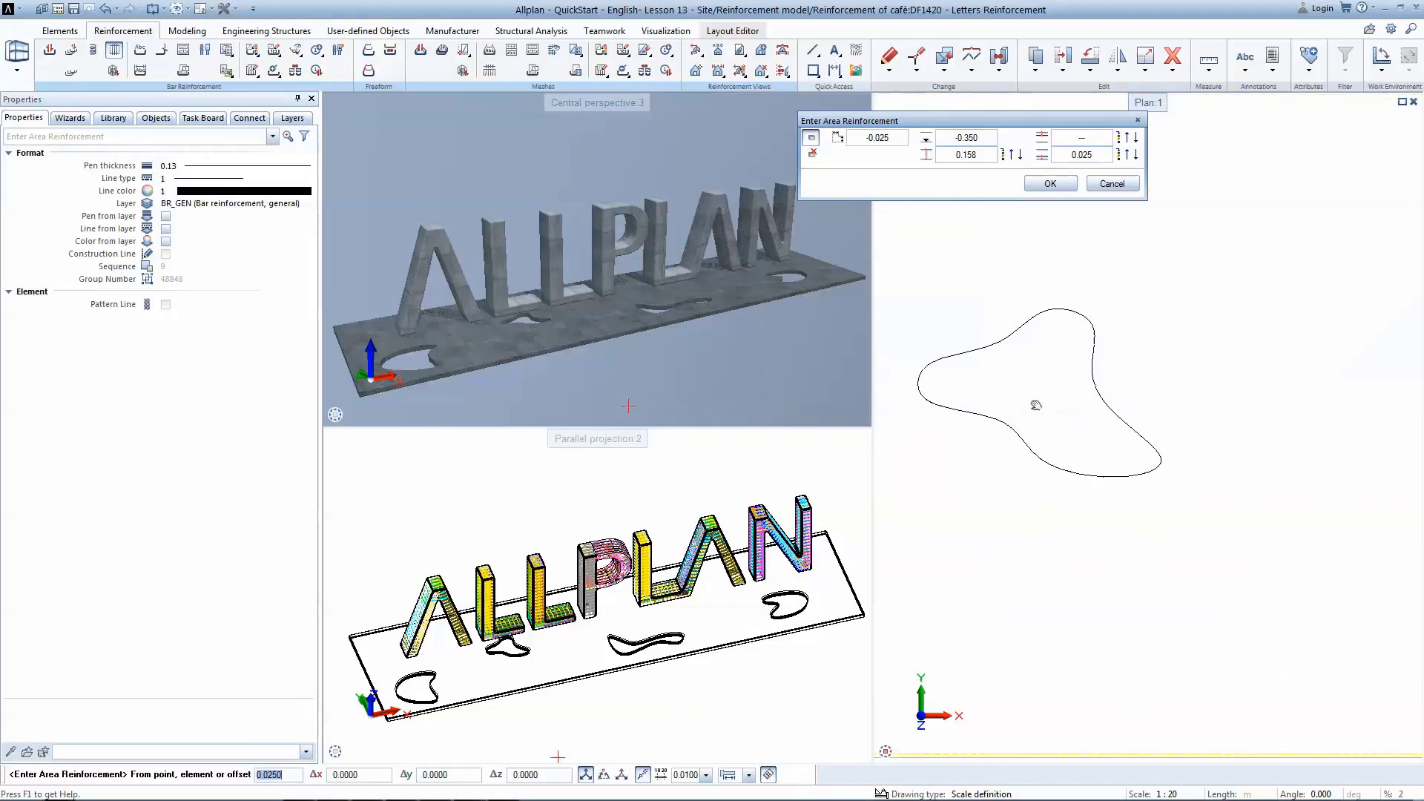
- Exclude the other three freeform slab openings from the placing region with the same 0.025 offset
{"action": "left_click", "coordinate": [1027, 400]}
{"action": "scroll", "coordinate": [997, 387], "scroll_direction": "down", "scroll_amount": 2}
{"action": "scroll", "coordinate": [1072, 414], "scroll_direction": "up", "scroll_amount": 3}
{"action": "middle_click_drag", "start_coordinate": [1379, 494], "coordinate": [1024, 410]}
{"action": "scroll", "coordinate": [1112, 420], "scroll_direction": "down", "scroll_amount": 1}
{"action": "left_click", "coordinate": [1025, 410]}
{"action": "scroll", "coordinate": [1024, 410], "scroll_direction": "down", "scroll_amount": 3}
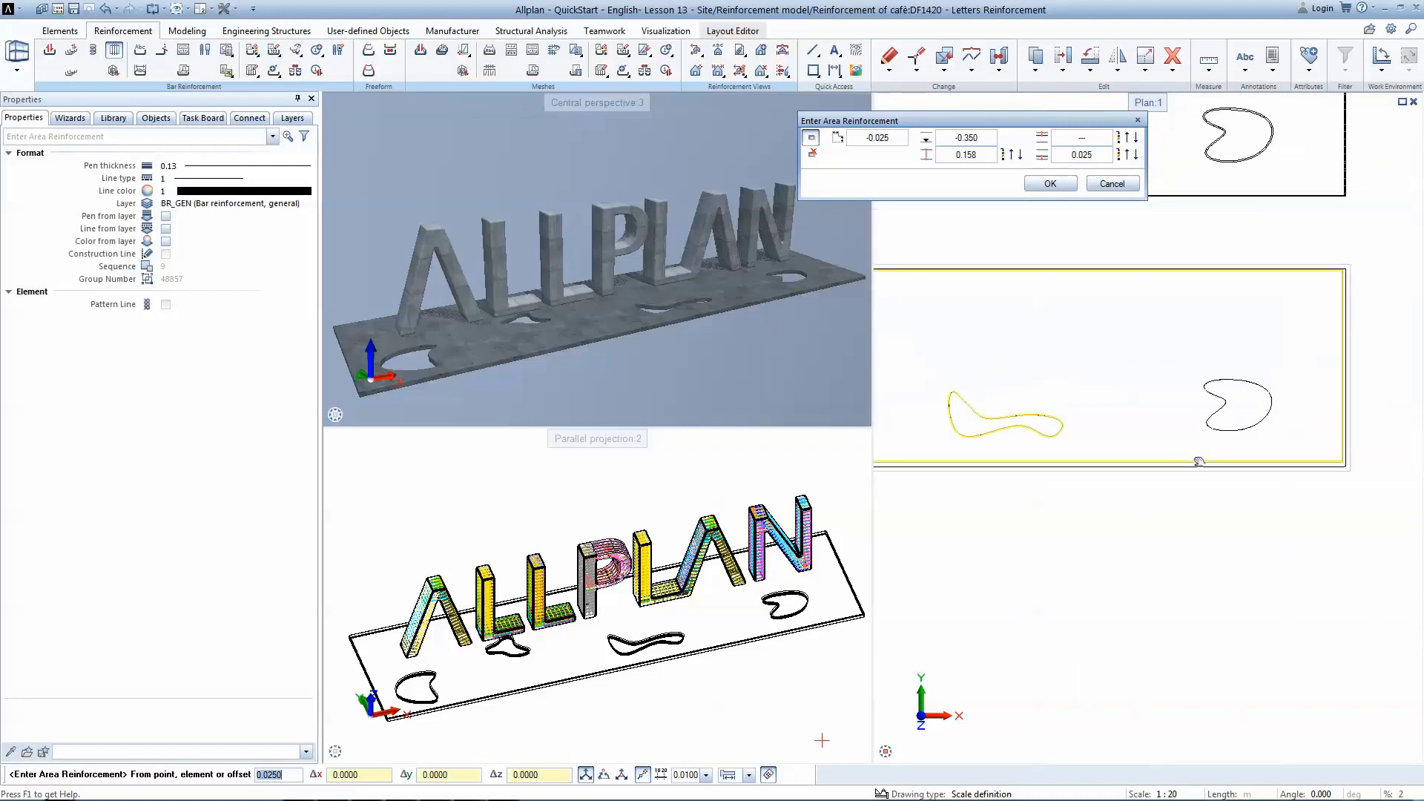
{"action": "scroll", "coordinate": [1217, 406], "scroll_direction": "up", "scroll_amount": 4}
{"action": "left_click", "coordinate": [1217, 406]}
{"action": "scroll", "coordinate": [1208, 445], "scroll_direction": "down", "scroll_amount": 3}
- Confirm the placing region at level -0.320 and place 8 mm bars across the slab at 90° with 0.150 spacing
{"action": "left_click", "coordinate": [1189, 415]}
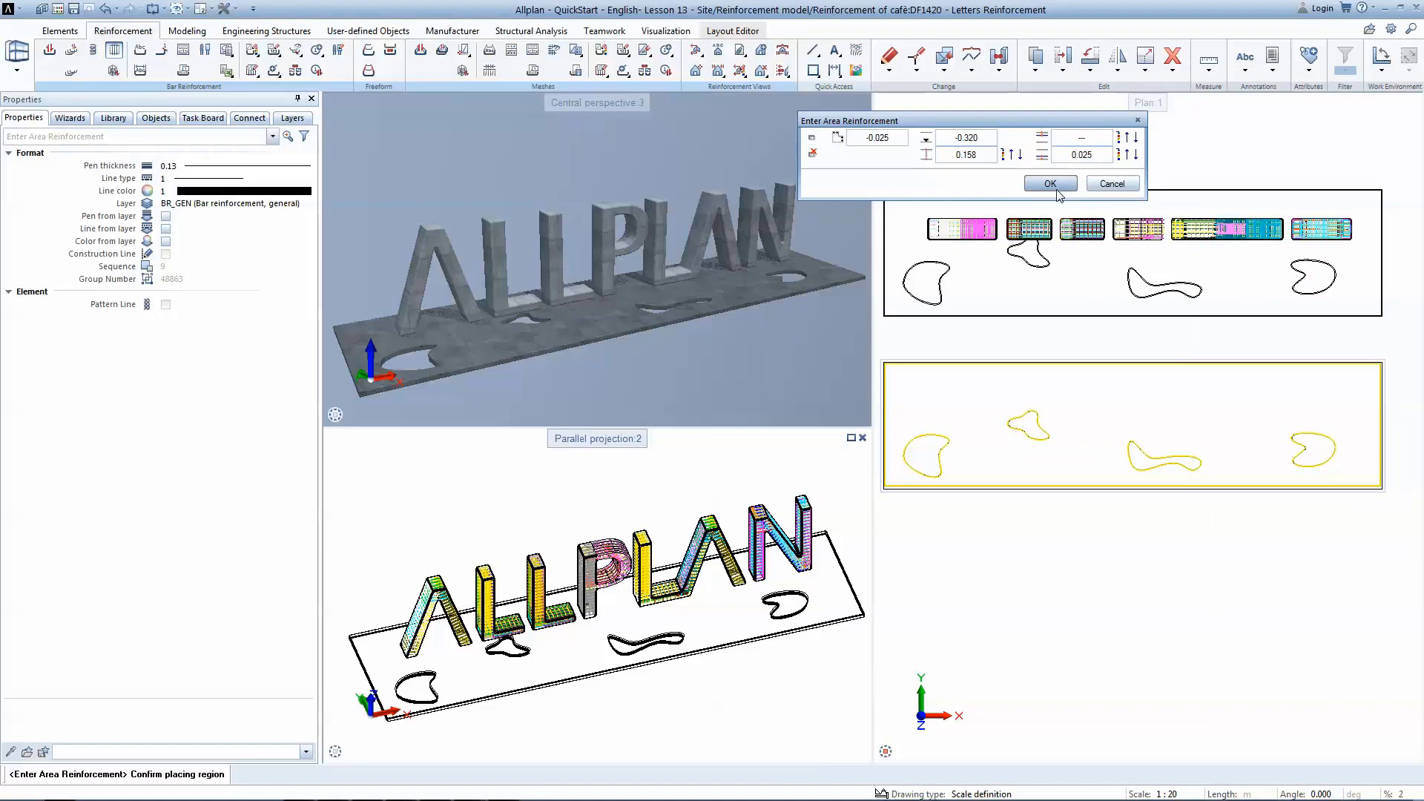
{"action": "left_click", "coordinate": [1059, 192]}
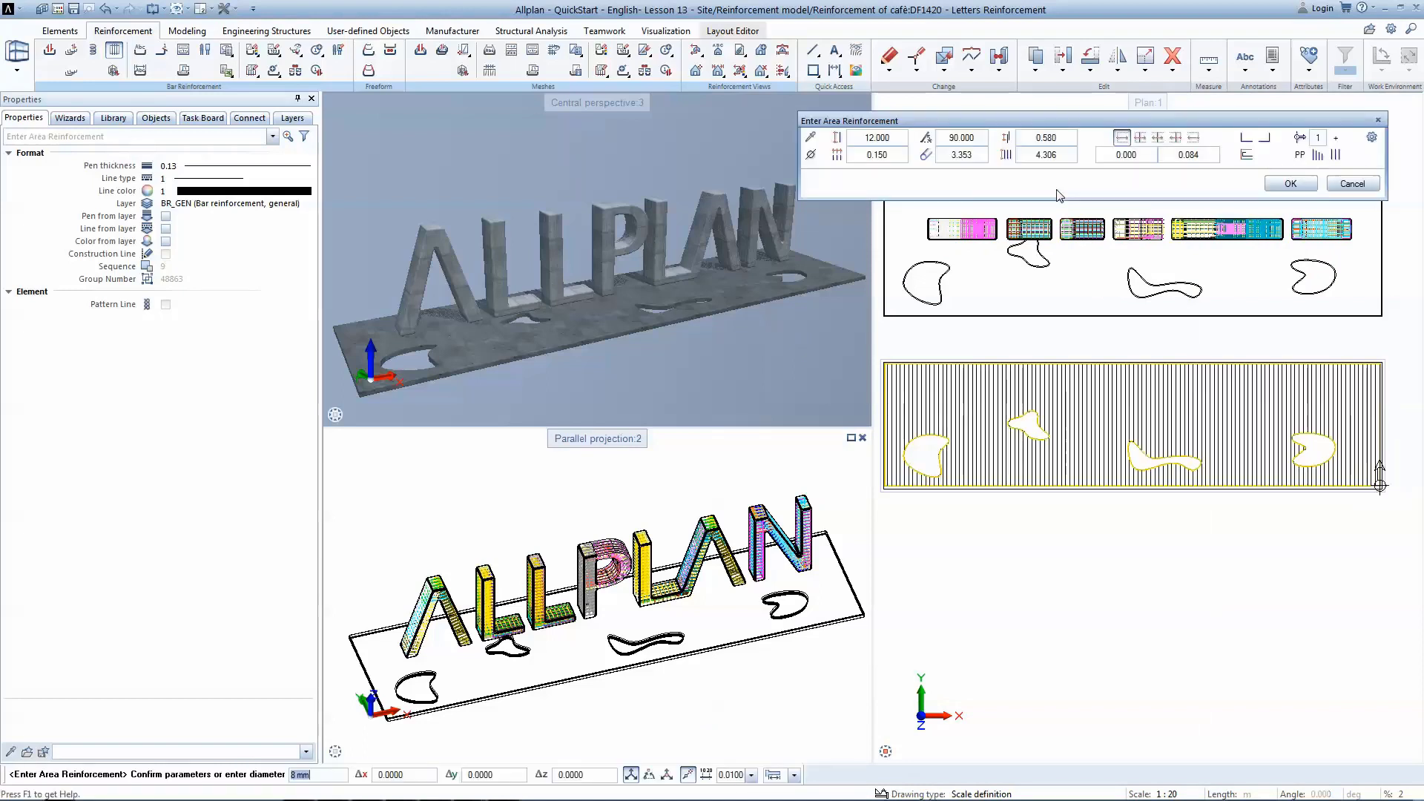
{"action": "left_click", "coordinate": [1290, 185]}
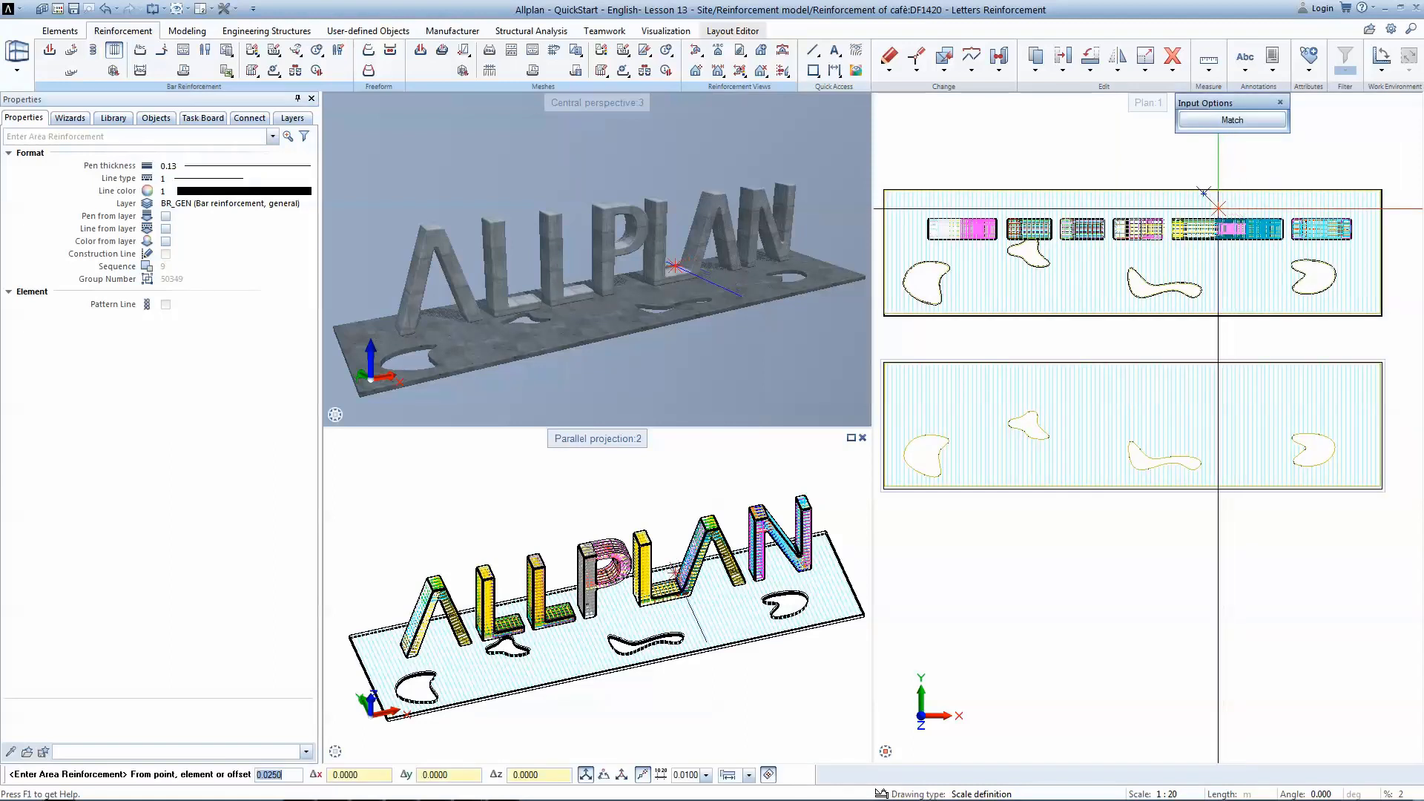
- Match the existing placing region with a cover of 0.033 and place unlabelled lengthwise bars at 180° with 0.150 spacing
{"action": "left_click", "coordinate": [1219, 122]}
{"action": "left_click", "coordinate": [1145, 401]}
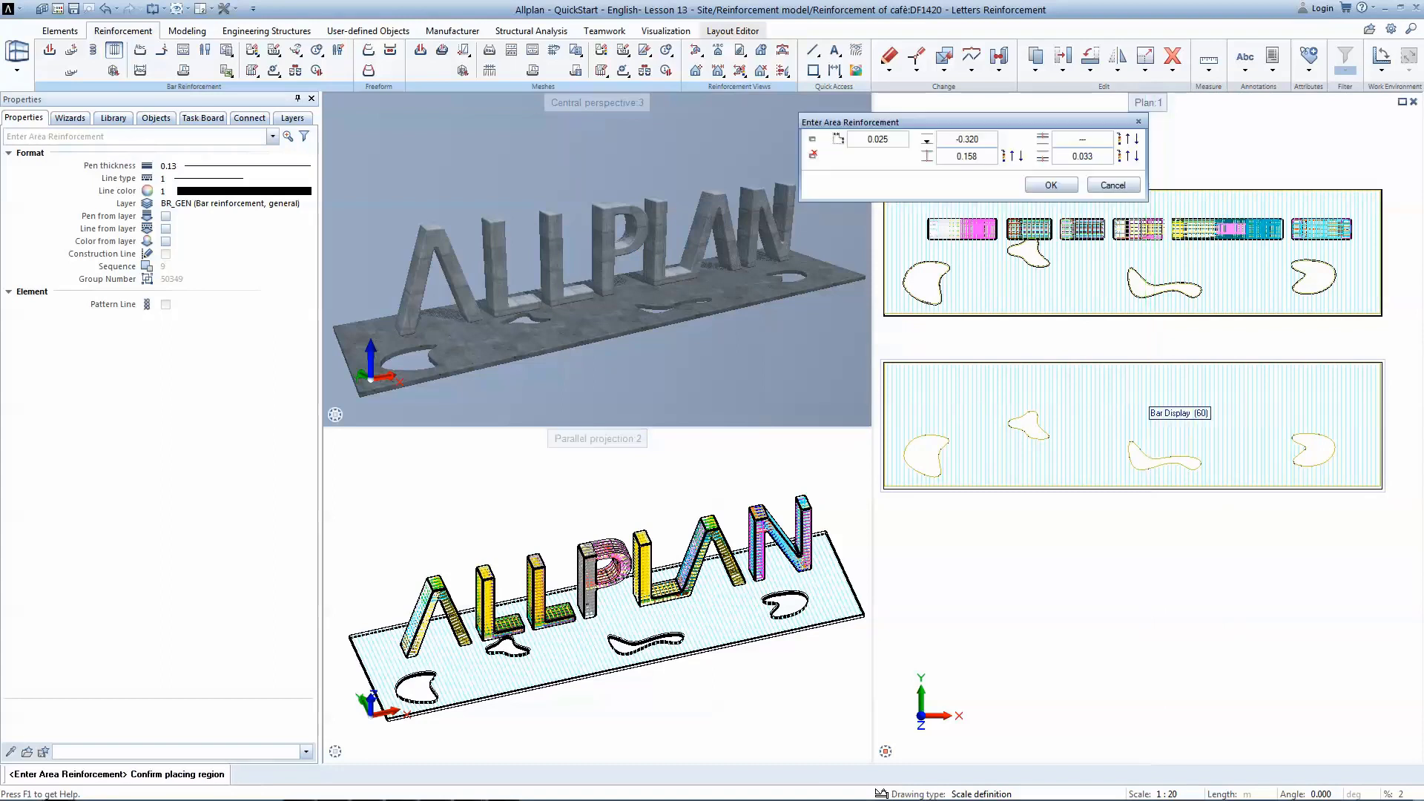
{"action": "left_click", "coordinate": [1065, 187]}
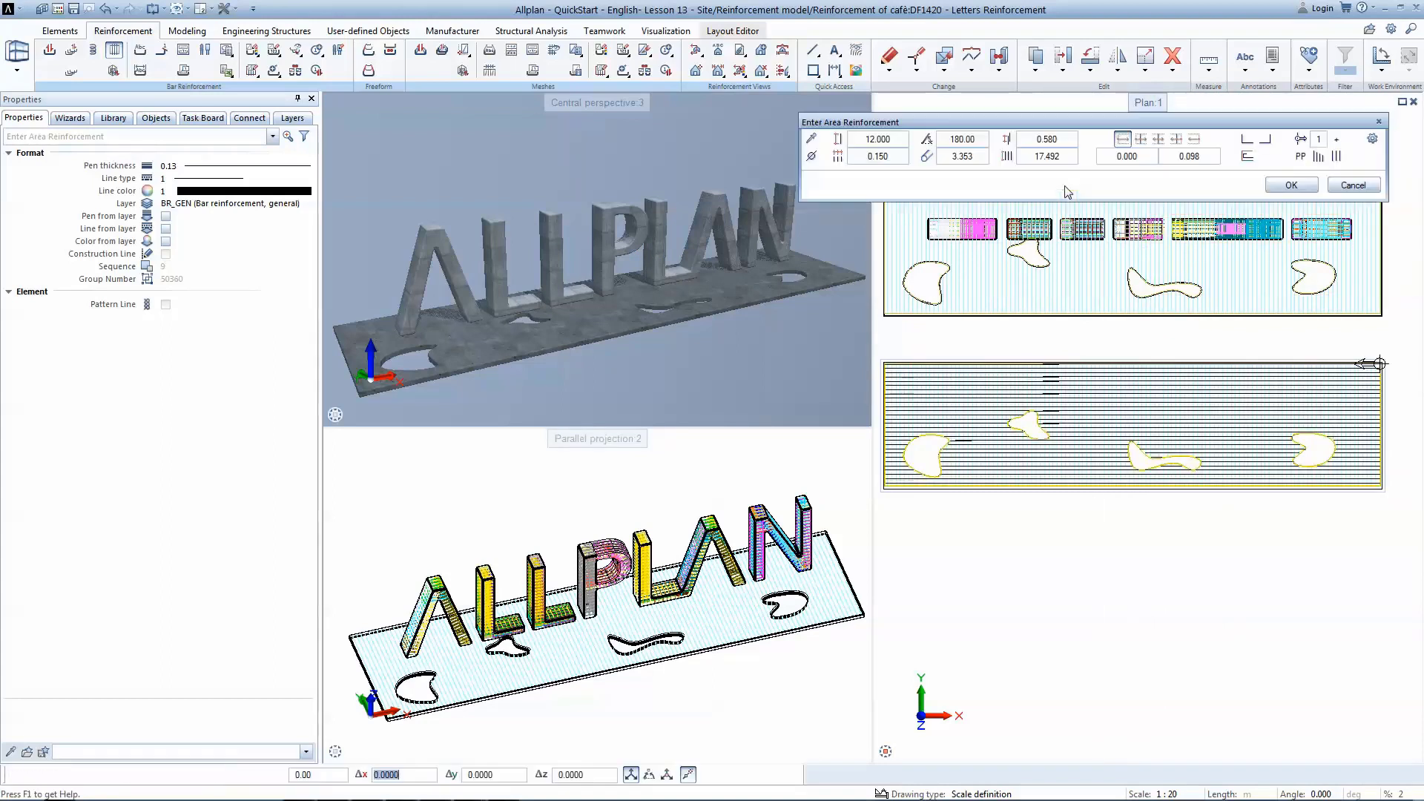
{"action": "left_click", "coordinate": [1290, 185]}
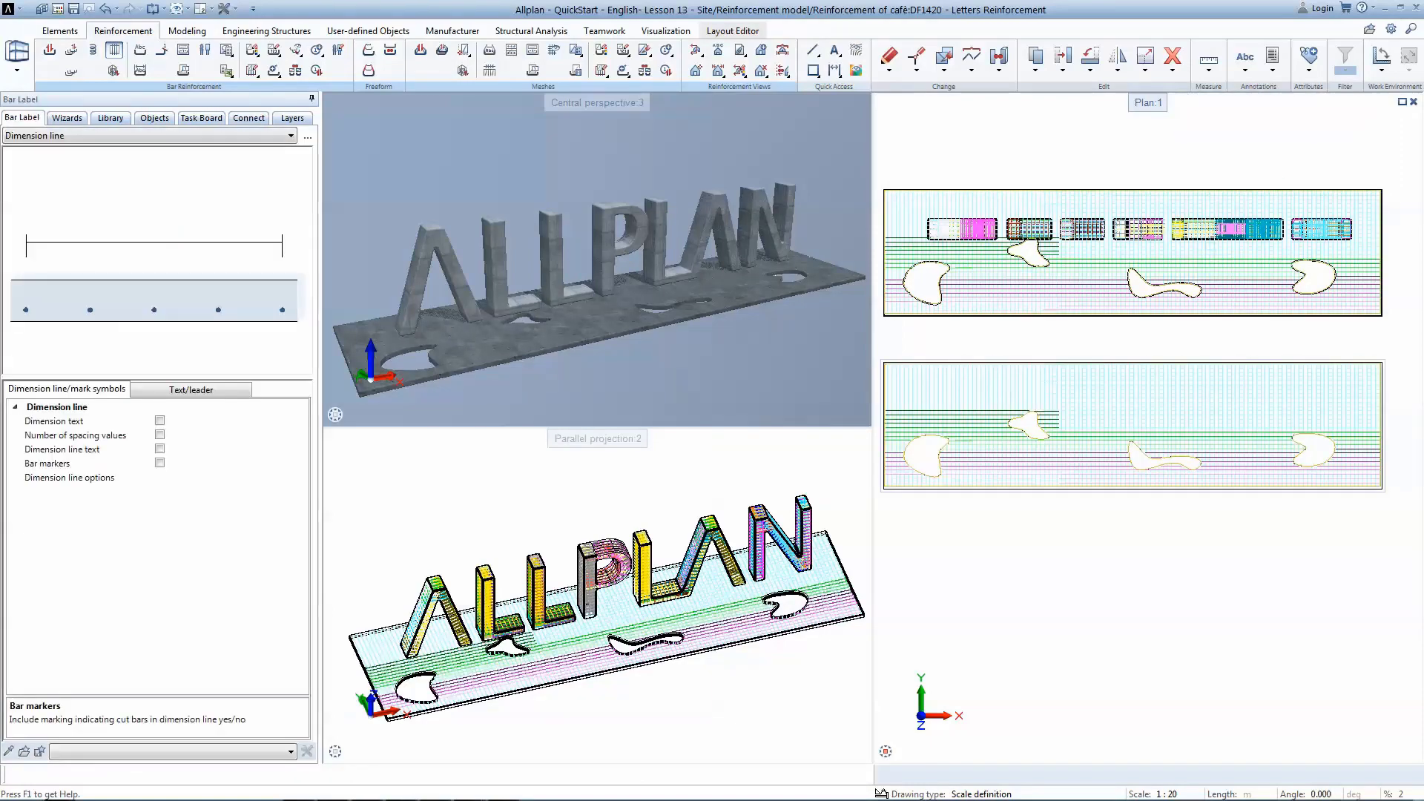
{"action": "key", "text": "Escape"}
{"action": "key", "text": "Escape"}
{"action": "scroll", "coordinate": [552, 349], "scroll_direction": "up", "scroll_amount": 5}
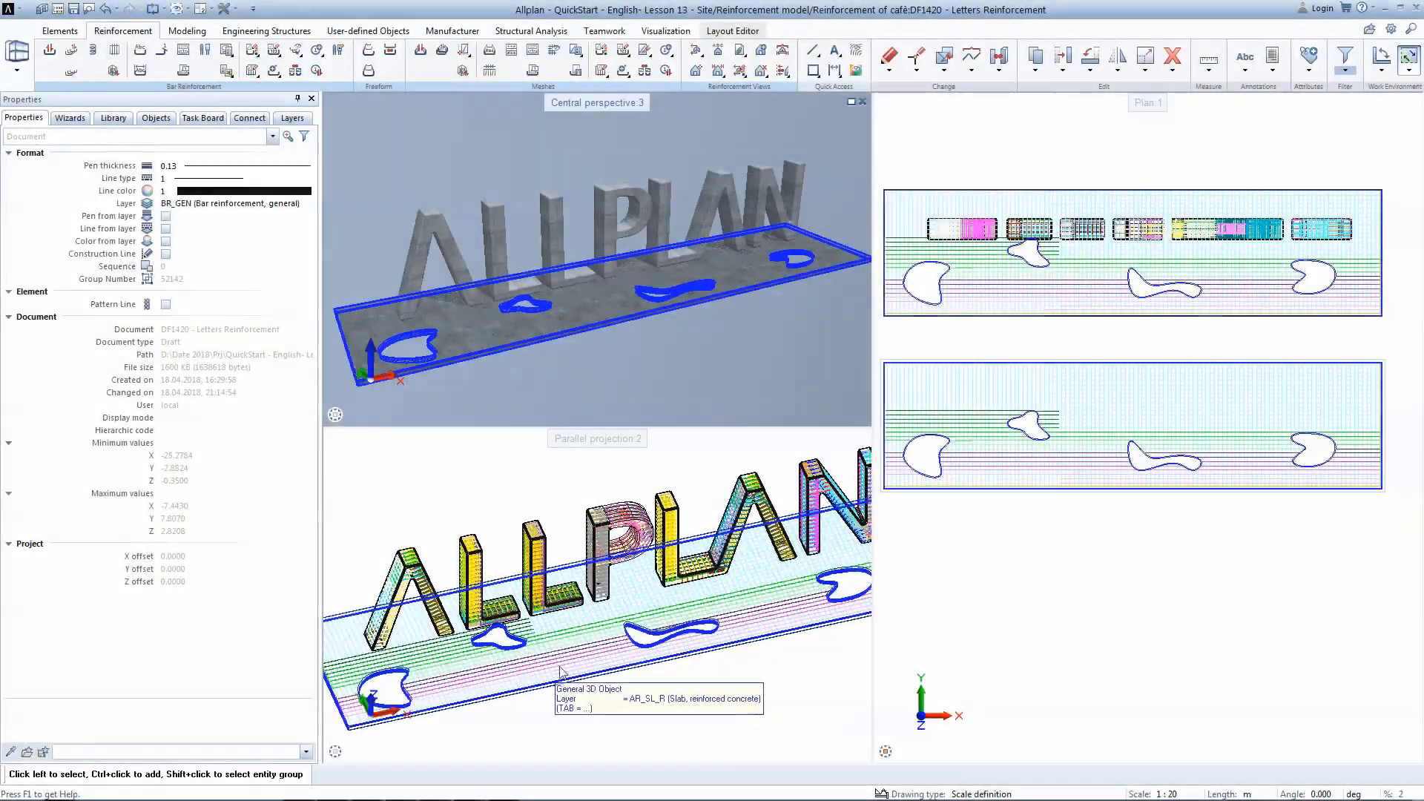
{"action": "scroll", "coordinate": [585, 683], "scroll_direction": "down", "scroll_amount": 3}
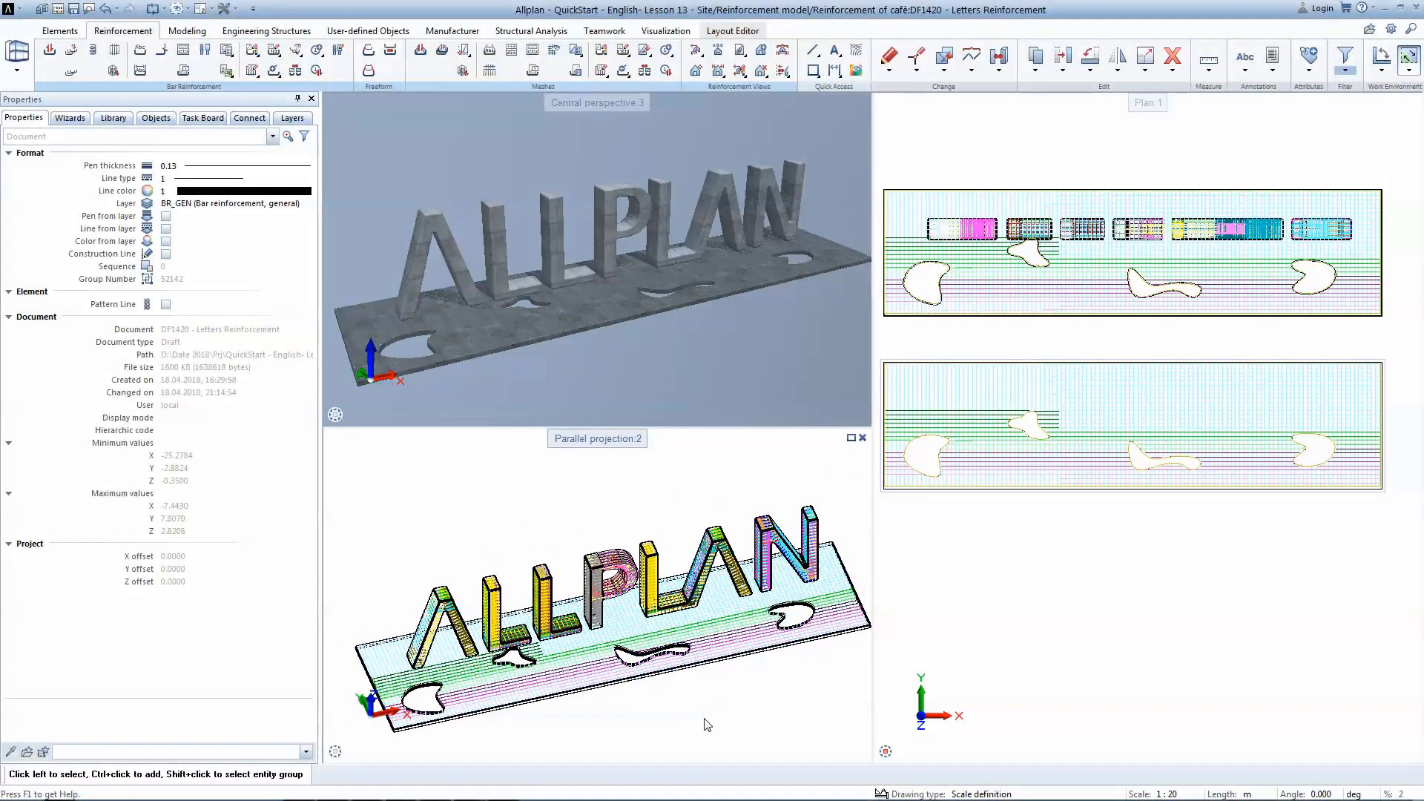
{"action": "scroll", "coordinate": [923, 450], "scroll_direction": "down", "scroll_amount": 3}
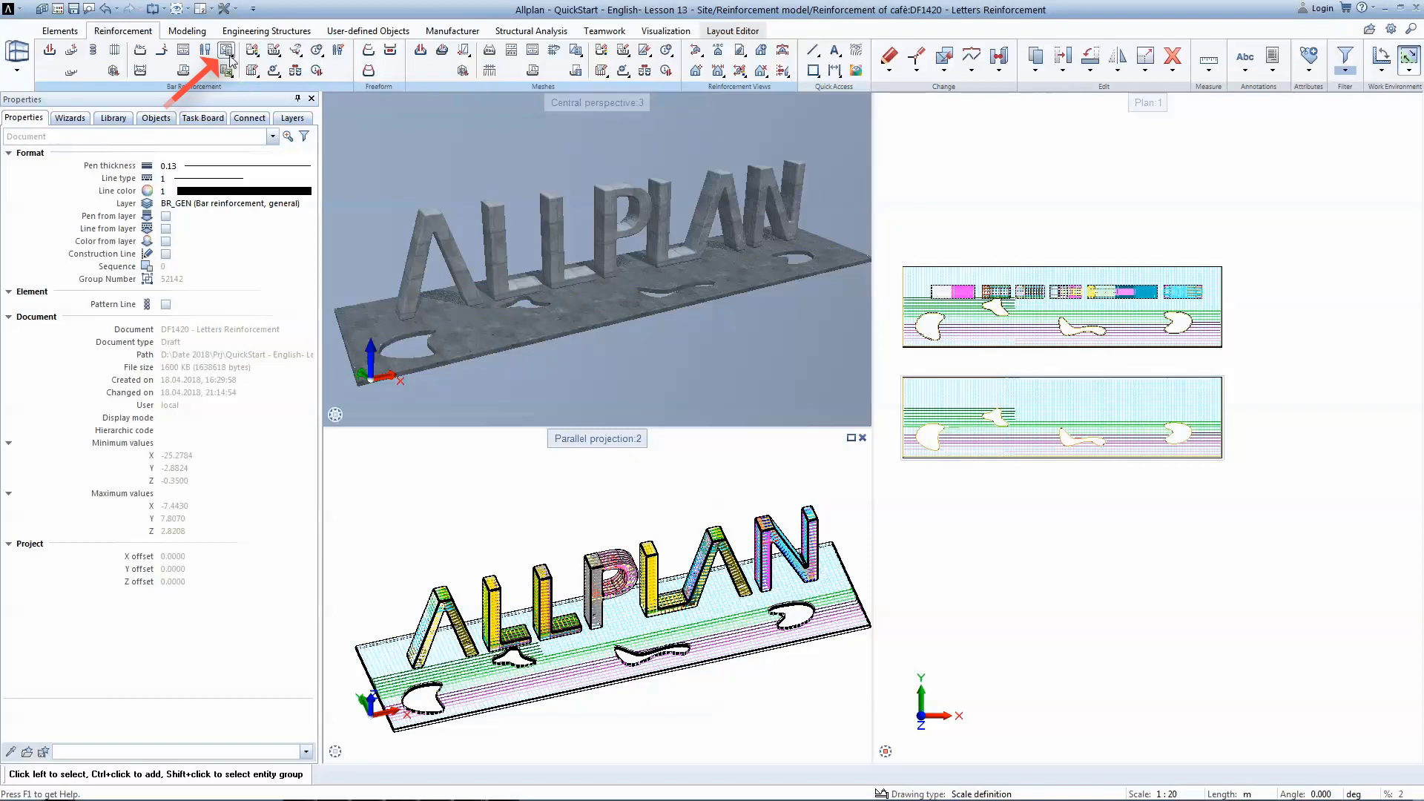
- Create a bar schedule of bending shapes for the letters reinforcement and place it in the plan view
{"action": "left_click", "coordinate": [241, 86]}
{"action": "left_click", "coordinate": [331, 453]}
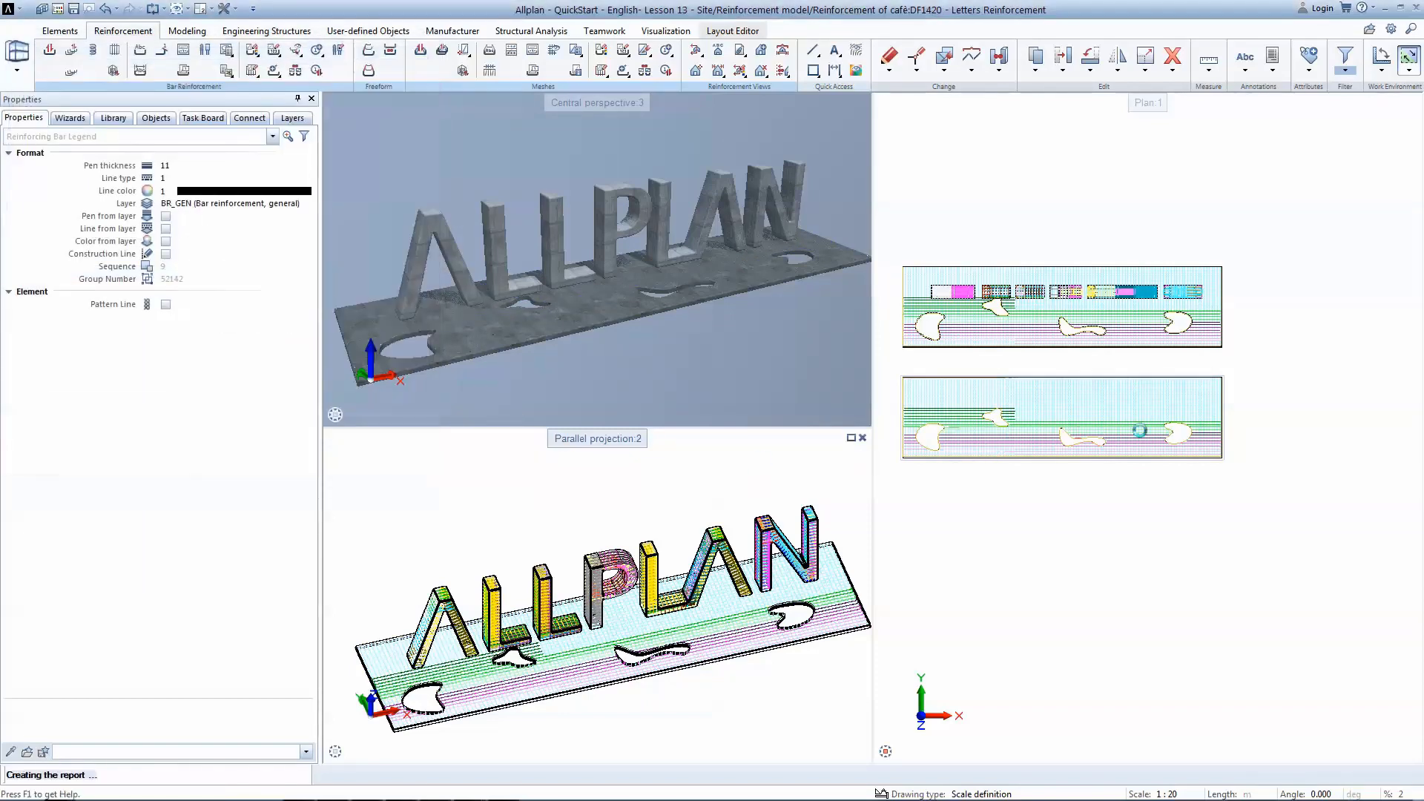
{"action": "scroll", "coordinate": [1105, 221], "scroll_direction": "up", "scroll_amount": 5}
{"action": "scroll", "coordinate": [1104, 221], "scroll_direction": "up", "scroll_amount": 2}
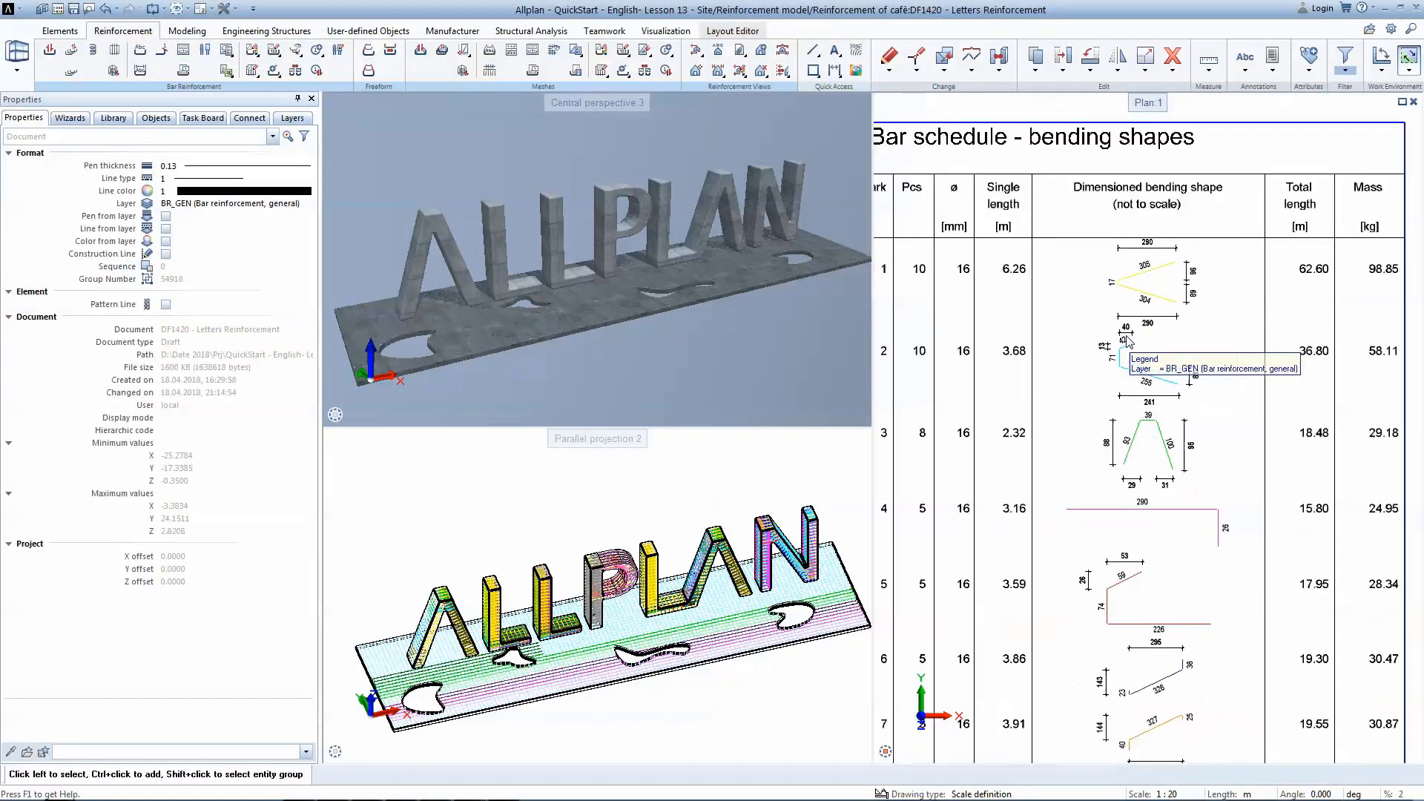
- Widen the plan view and examine the bending-shape schedule from the first mark down to the total mass
{"action": "left_click_drag", "start_coordinate": [873, 354], "coordinate": [707, 356]}
{"action": "middle_click_drag", "start_coordinate": [861, 359], "coordinate": [988, 356]}
{"action": "middle_click_drag", "start_coordinate": [1382, 690], "coordinate": [1349, 248]}
{"action": "scroll", "coordinate": [1242, 489], "scroll_direction": "up", "scroll_amount": 2}
{"action": "middle_click_drag", "start_coordinate": [1231, 644], "coordinate": [1201, 177]}
{"action": "scroll", "coordinate": [1197, 178], "scroll_direction": "down", "scroll_amount": 3}
{"action": "middle_click_drag", "start_coordinate": [1155, 724], "coordinate": [1120, 215]}
{"action": "middle_click_drag", "start_coordinate": [1121, 656], "coordinate": [1182, 156]}
{"action": "middle_click_drag", "start_coordinate": [1173, 474], "coordinate": [1168, 207]}
{"action": "scroll", "coordinate": [1148, 327], "scroll_direction": "down", "scroll_amount": 7}
{"action": "scroll", "coordinate": [1155, 490], "scroll_direction": "up", "scroll_amount": 5}
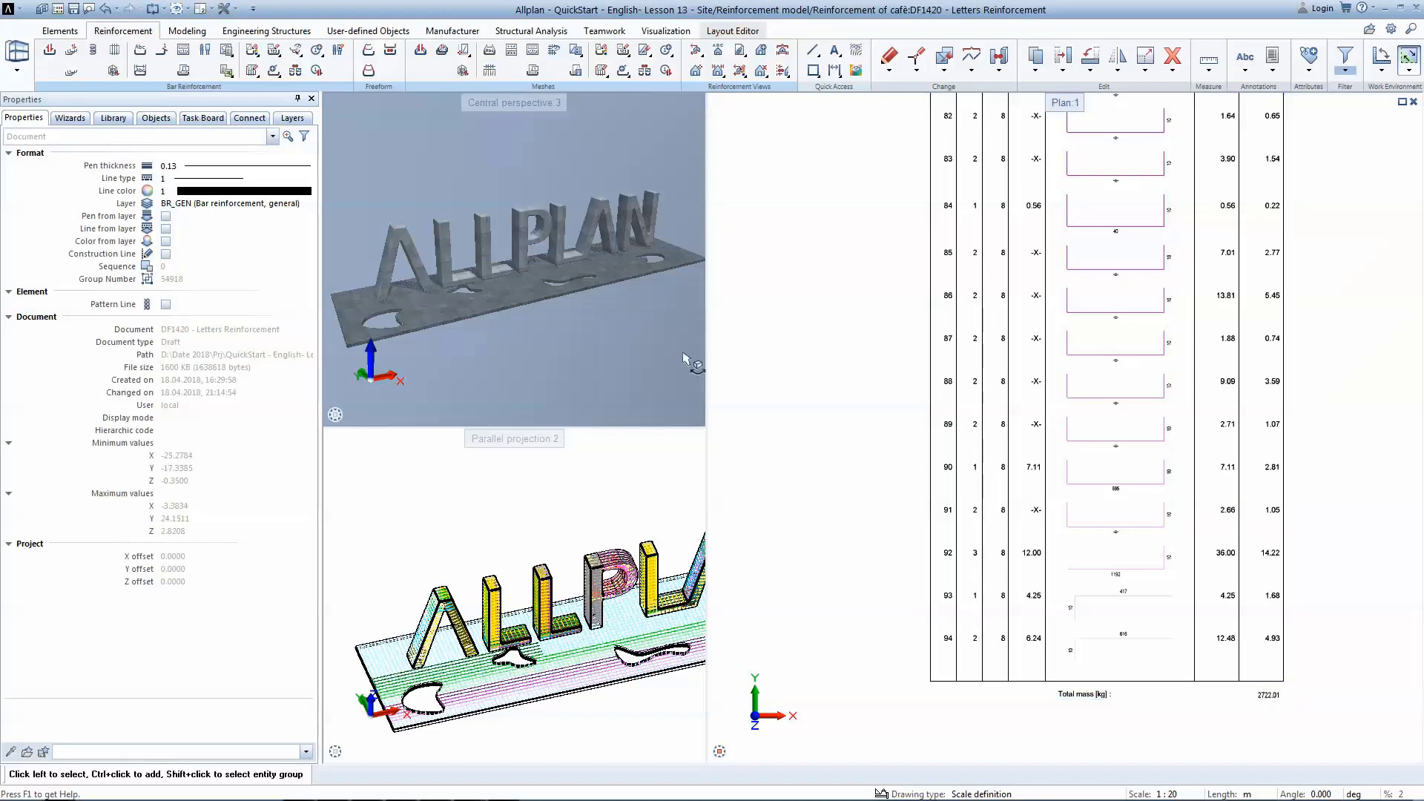
- Rearrange marks 1 to 9999 after 1, with identical shapes, meshes and rebars included and the lock left off
{"action": "left_click", "coordinate": [317, 71]}
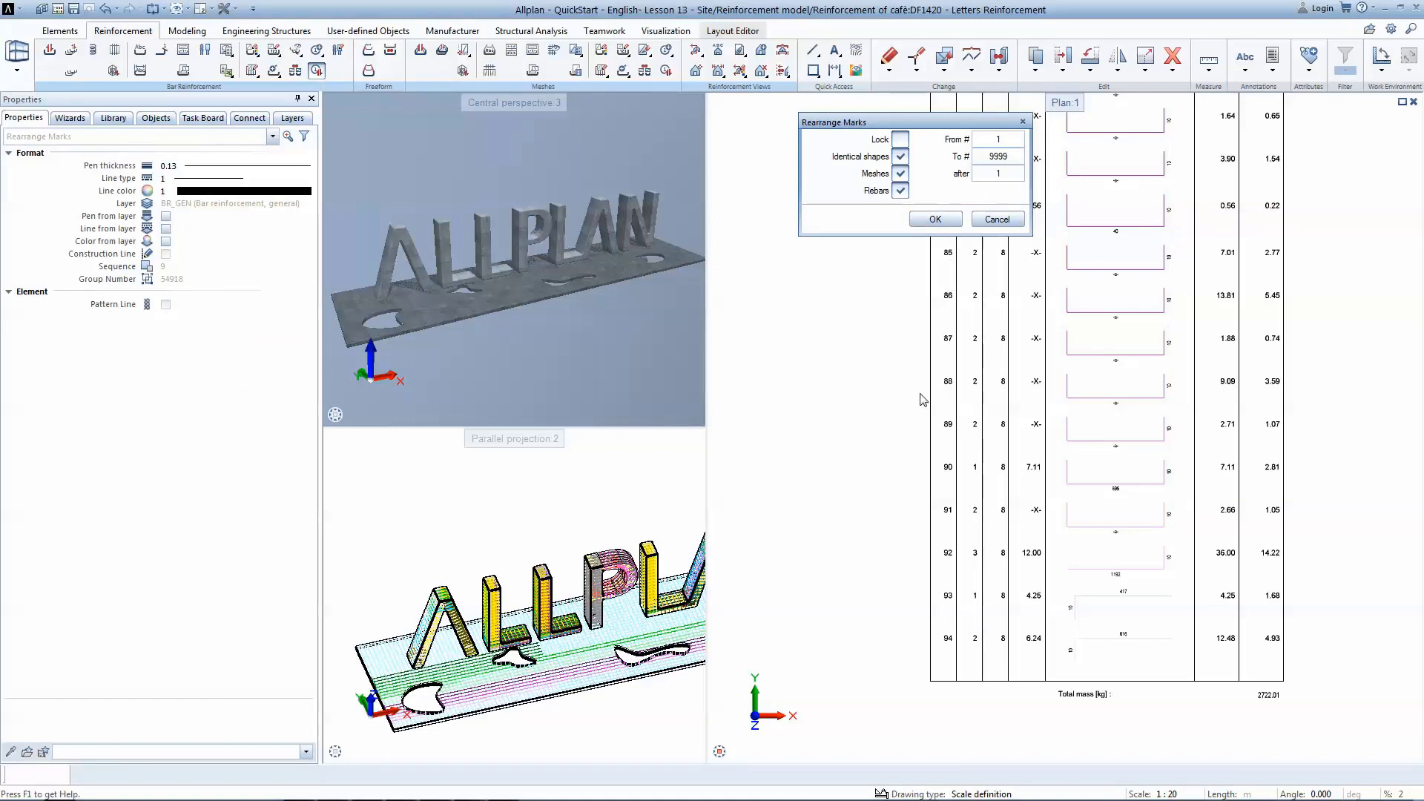
{"action": "left_click", "coordinate": [901, 190]}
{"action": "left_click", "coordinate": [935, 220]}
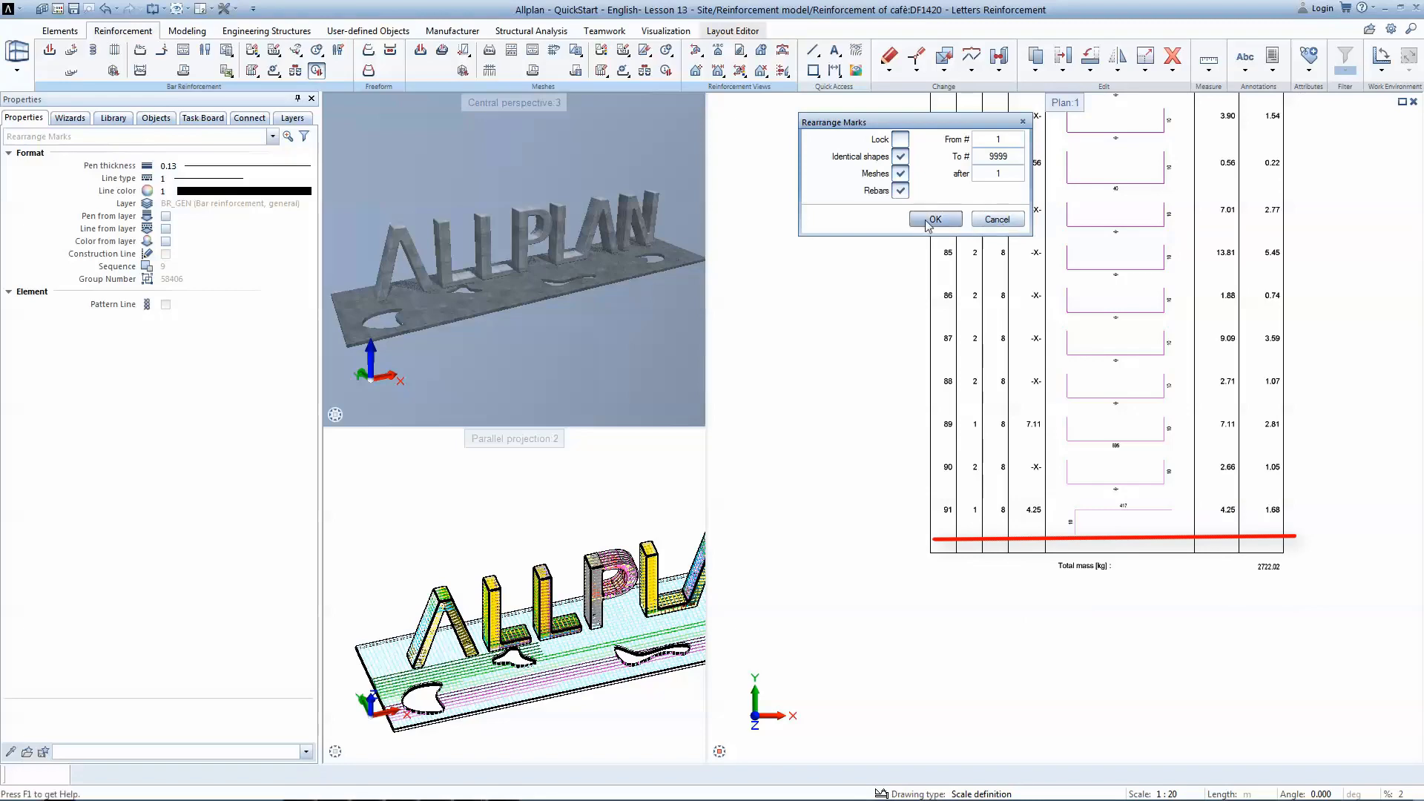
{"action": "left_click", "coordinate": [998, 220]}
- Maximize the parallel projection view and examine the reinforcement of all the letters and the base slab
{"action": "scroll", "coordinate": [504, 595], "scroll_direction": "down", "scroll_amount": 2}
{"action": "scroll", "coordinate": [505, 594], "scroll_direction": "down", "scroll_amount": 3}
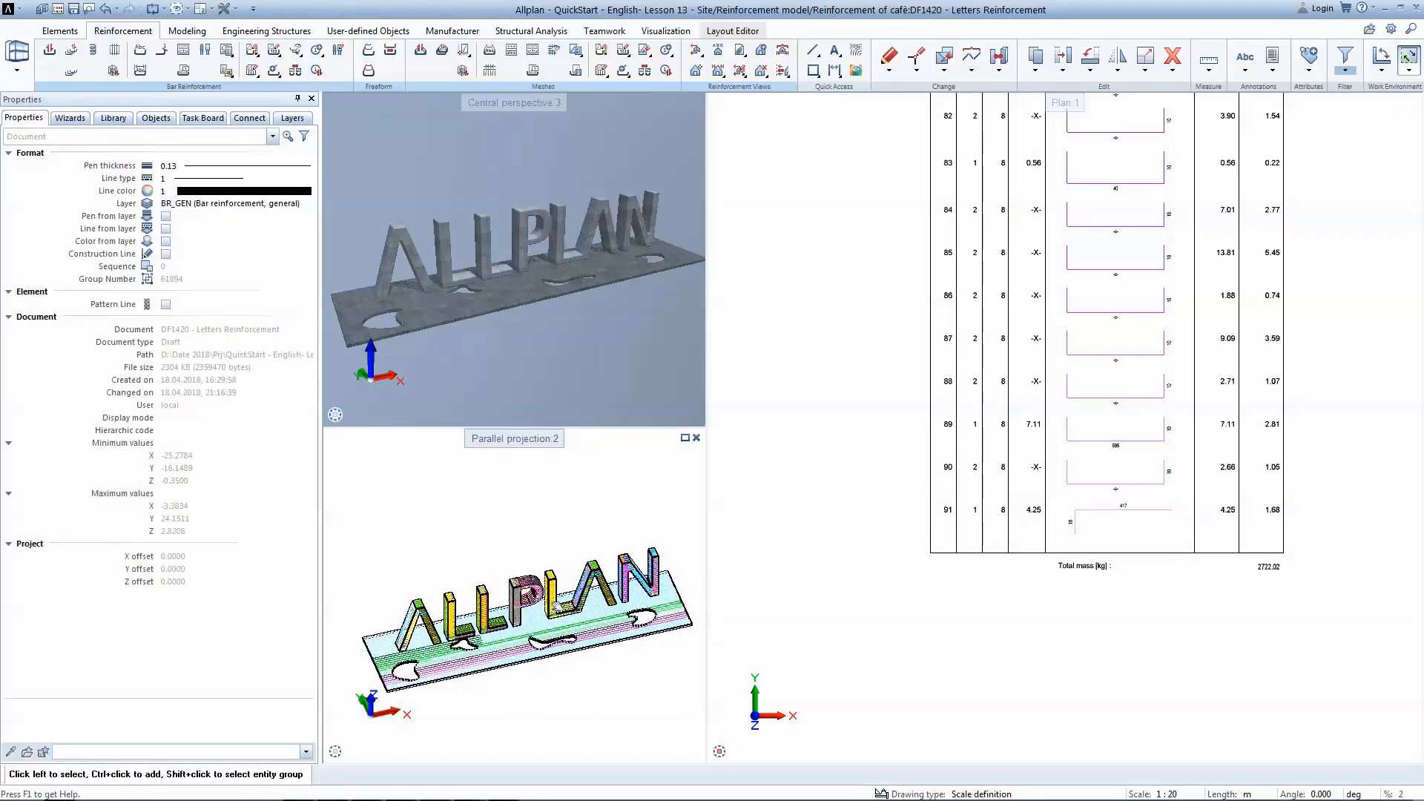
{"action": "scroll", "coordinate": [957, 547], "scroll_direction": "down", "scroll_amount": 3}
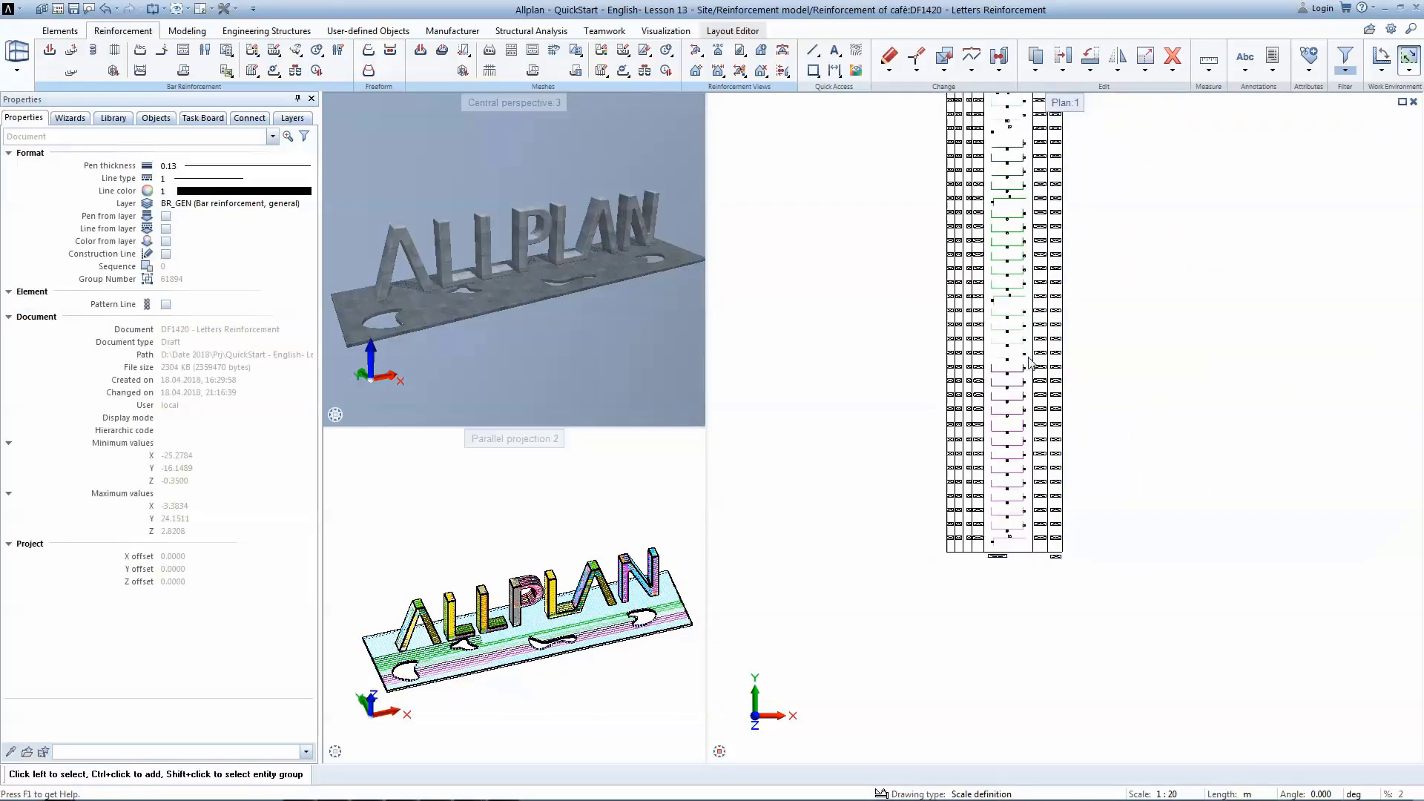
{"action": "left_click", "coordinate": [684, 437]}
{"action": "scroll", "coordinate": [540, 356], "scroll_direction": "up", "scroll_amount": 5}
{"action": "scroll", "coordinate": [801, 482], "scroll_direction": "down", "scroll_amount": 5}
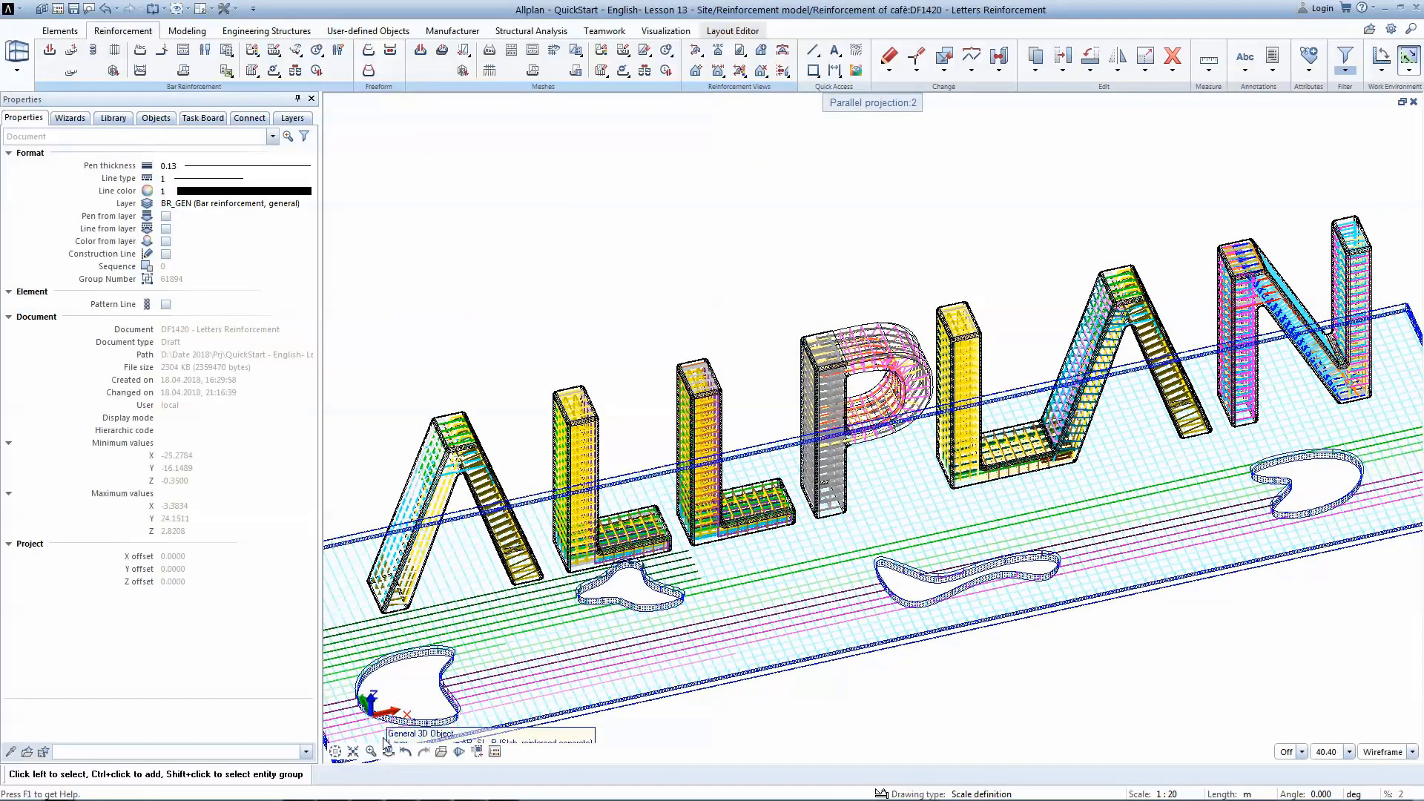